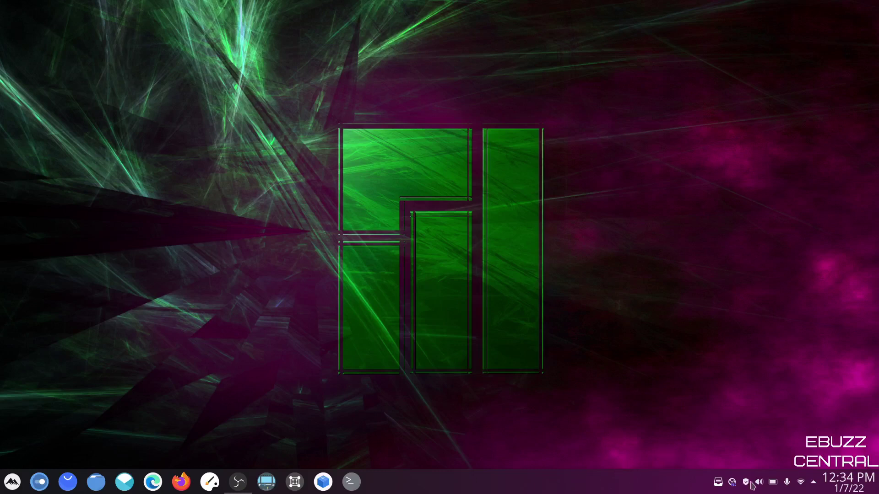
# Open the clock's Adjust Date and Time settings and review the Time Zone tab
pyautogui.moveTo(851, 489)
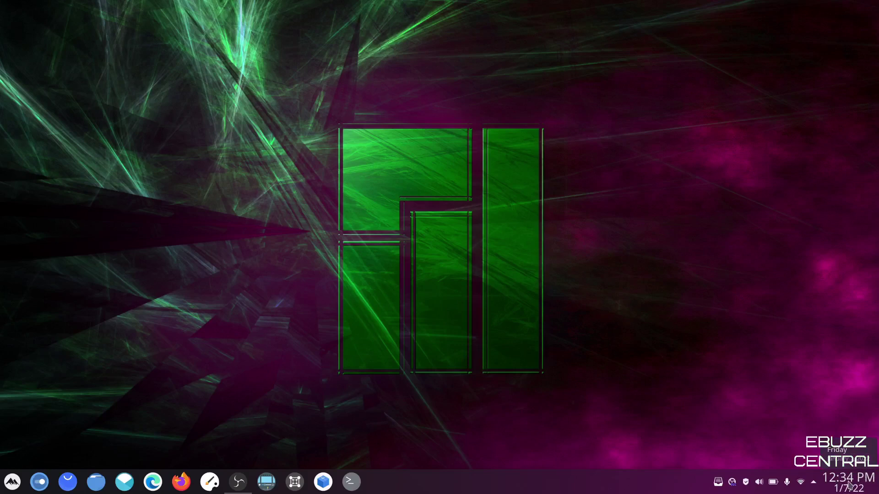
pyautogui.rightClick(849, 485)
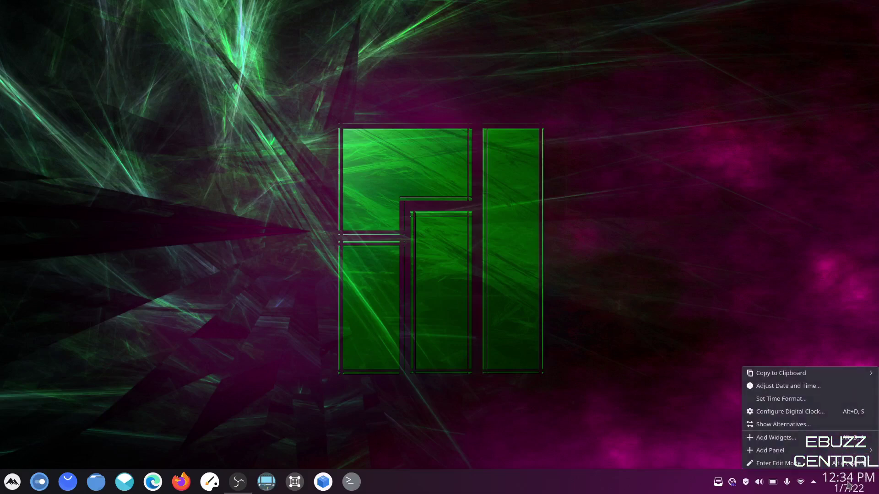
pyautogui.click(793, 387)
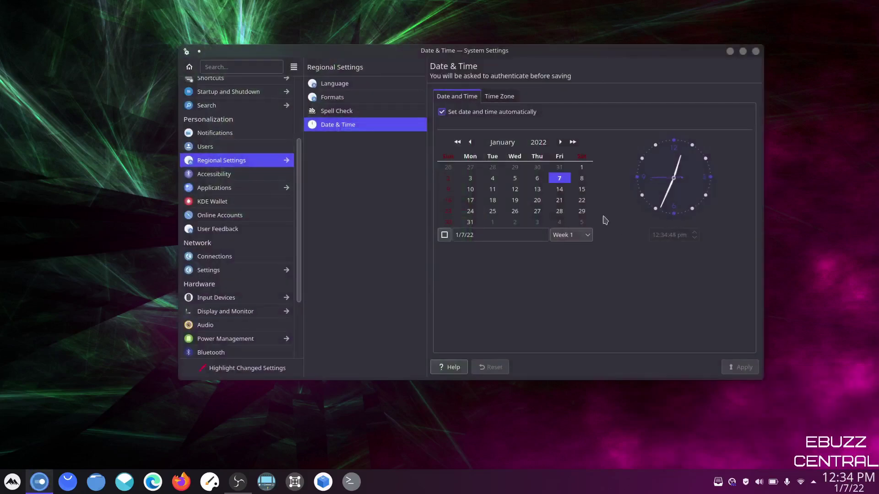
pyautogui.click(502, 96)
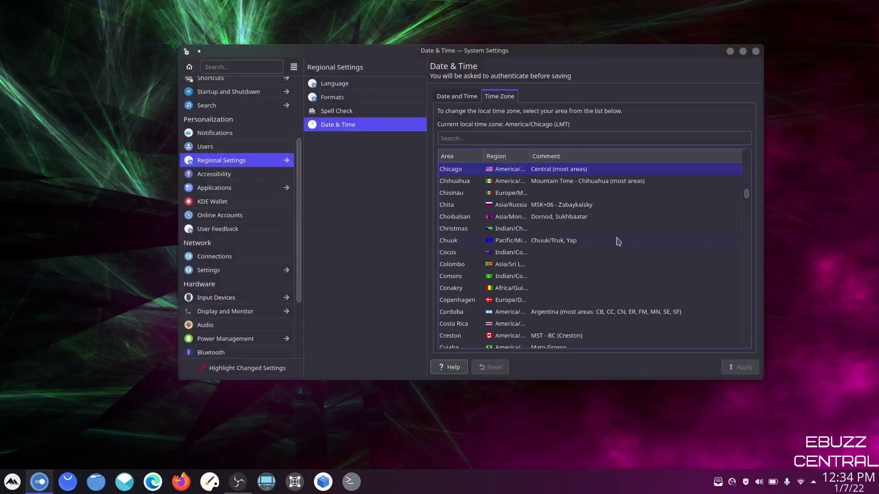
pyautogui.click(455, 97)
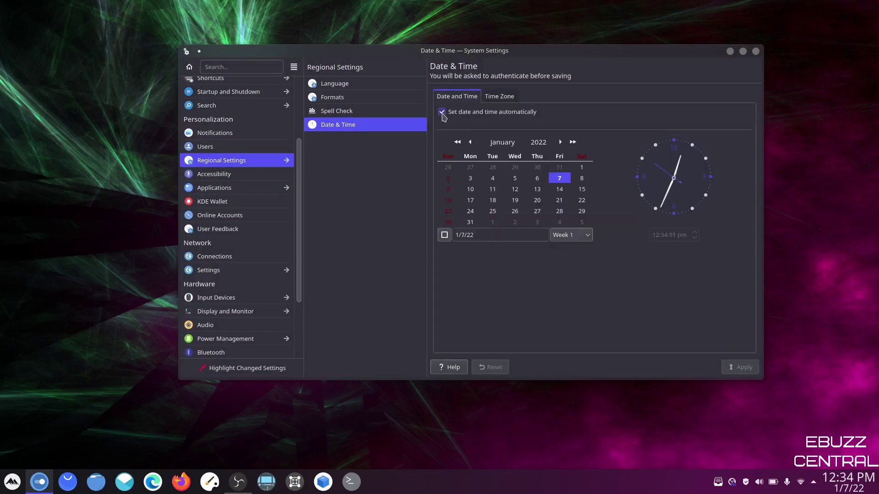
# Keep 'Set date and time automatically' on, apply it with the admin password, and close the window
pyautogui.click(442, 113)
pyautogui.click(442, 113)
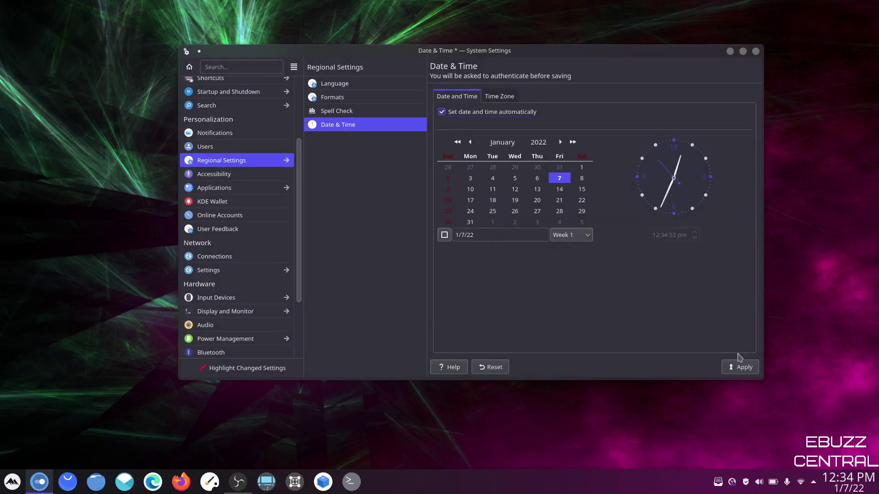
pyautogui.click(742, 367)
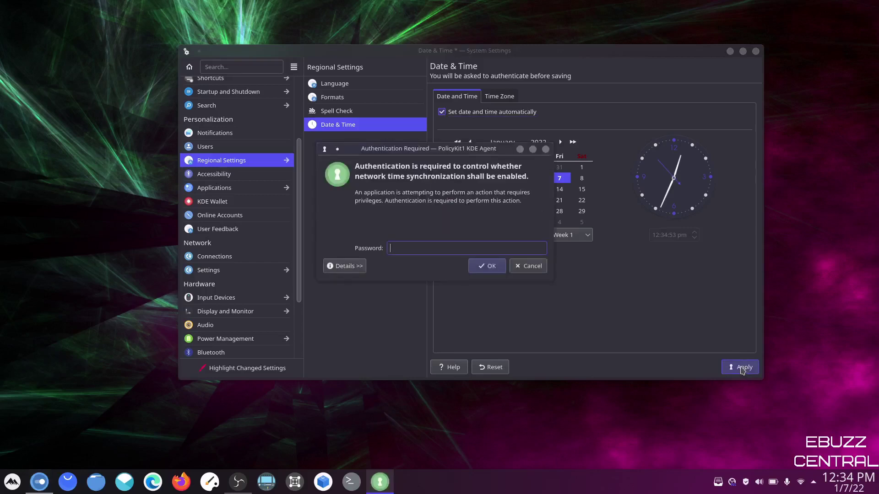
pyautogui.write('•••••••••')
pyautogui.press('Return')
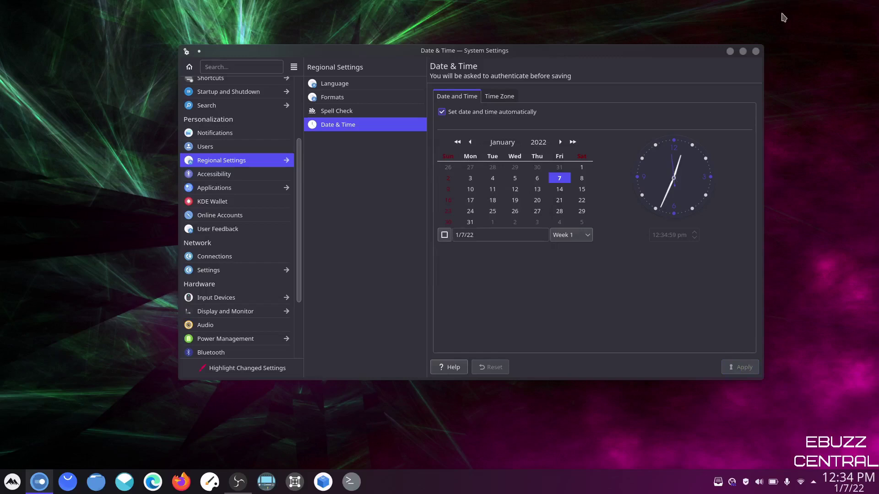
pyautogui.click(756, 52)
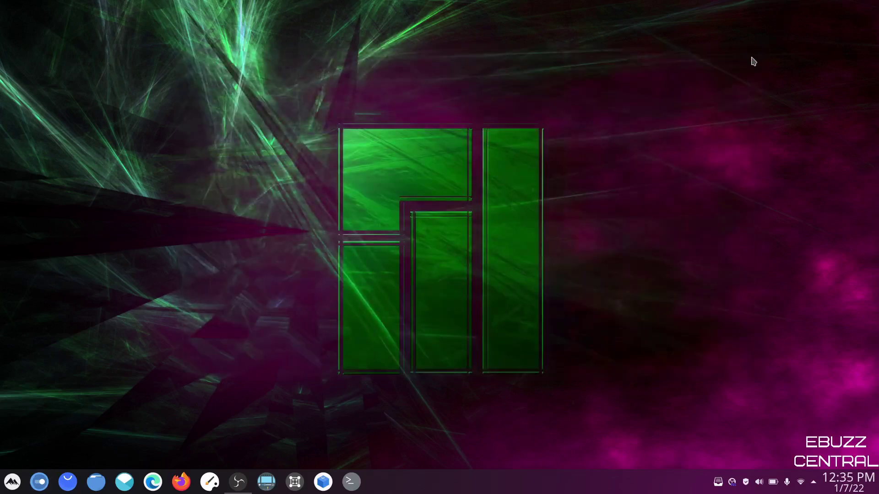
pyautogui.click(814, 483)
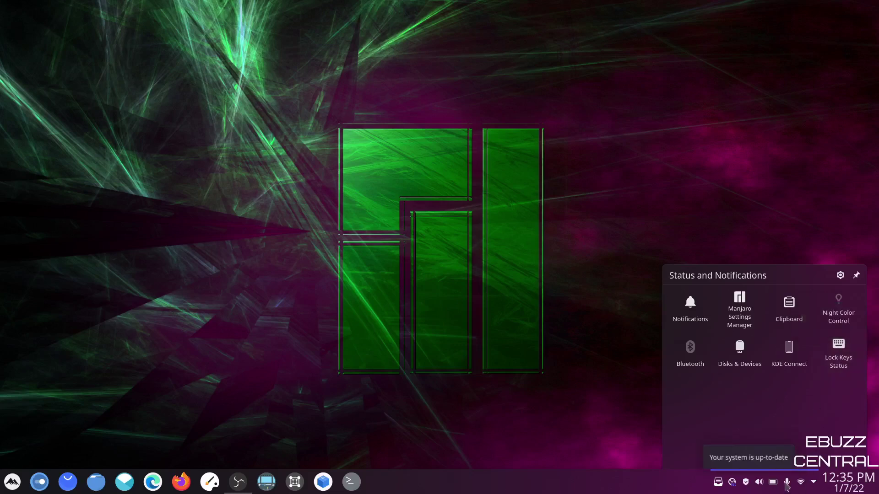
pyautogui.press('capslock')
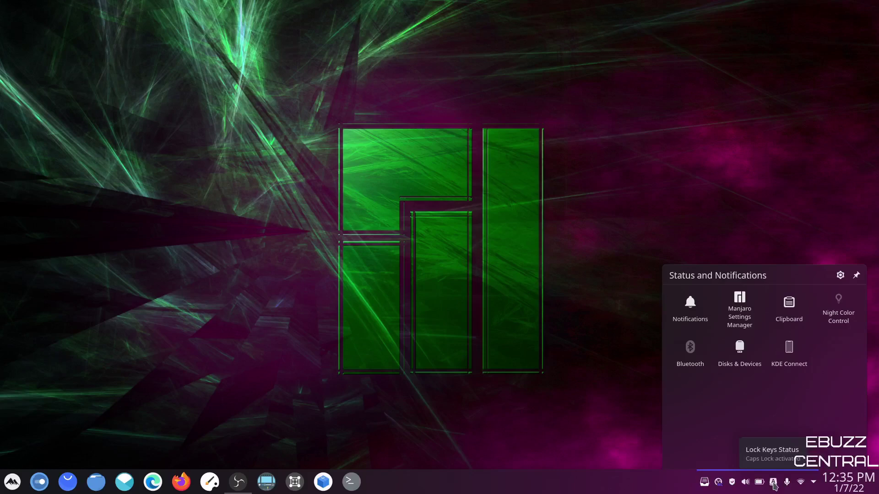
pyautogui.press('capslock')
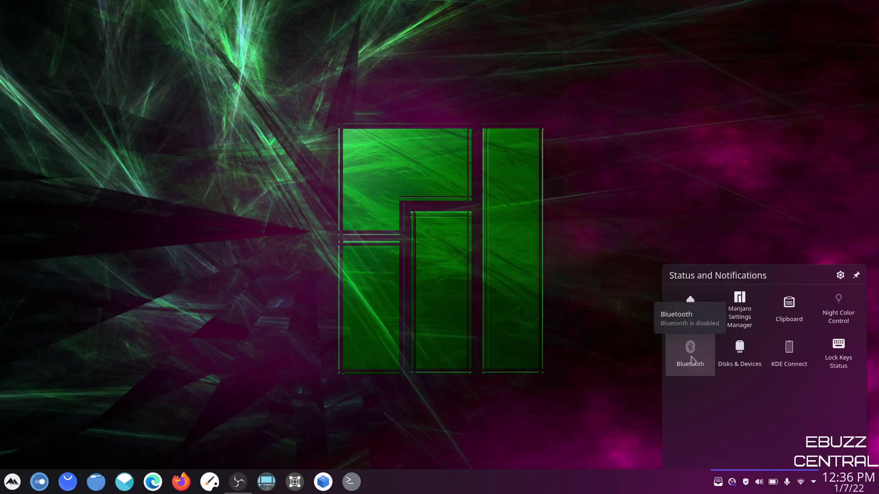
pyautogui.click(813, 483)
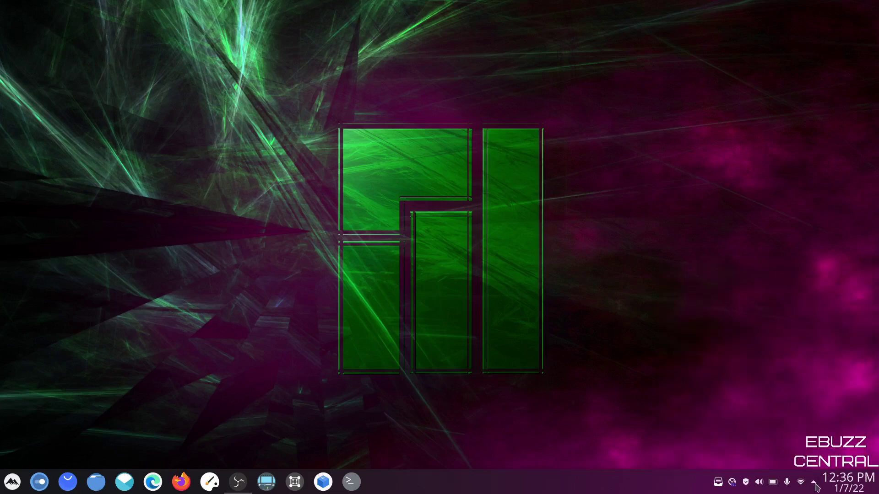
pyautogui.rightClick(801, 484)
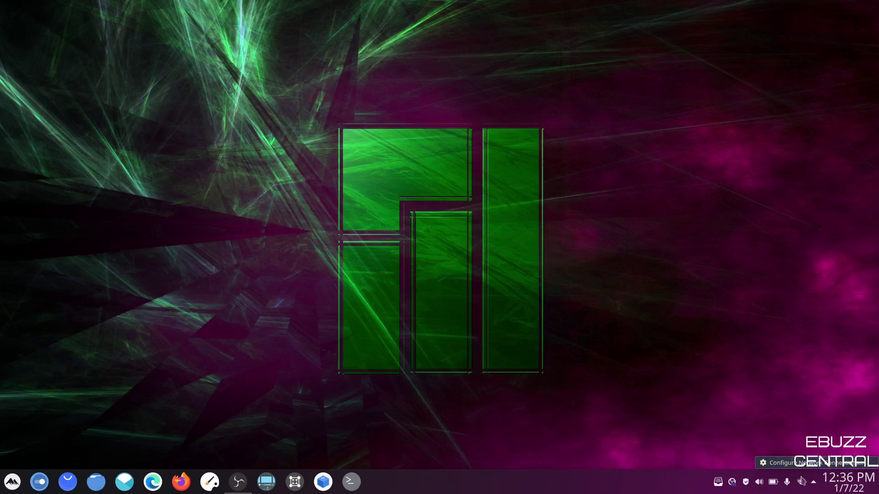
pyautogui.click(801, 485)
pyautogui.click(801, 486)
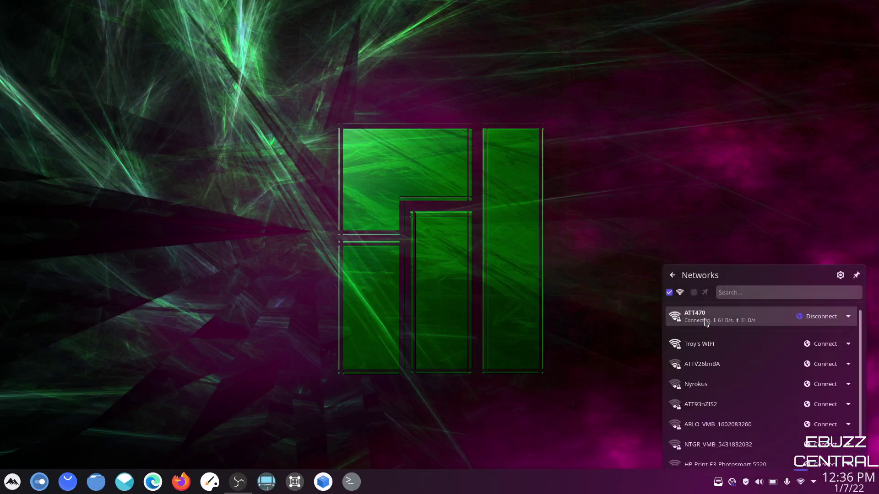
pyautogui.scroll(-1, 732, 367)
pyautogui.scroll(1, 747, 369)
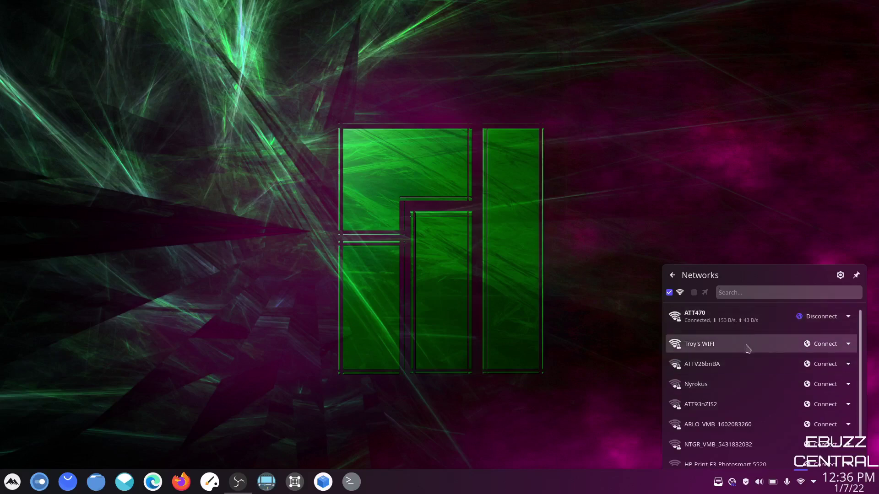
pyautogui.click(795, 180)
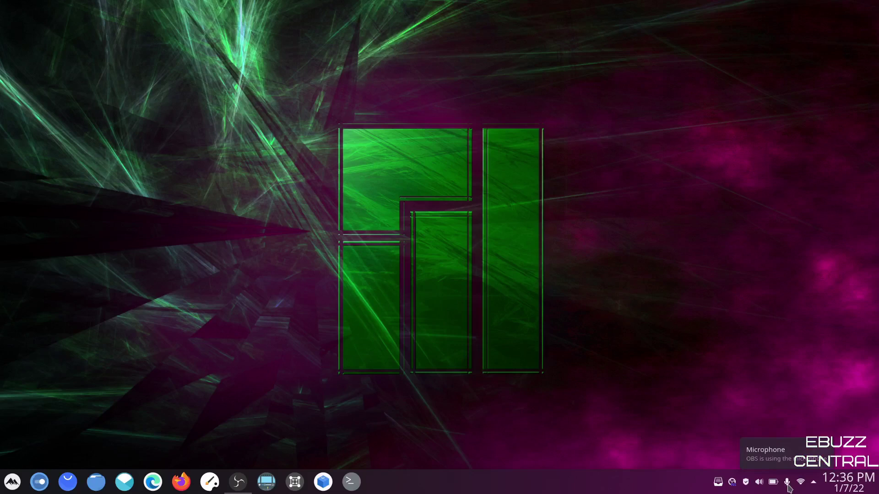
pyautogui.click(760, 483)
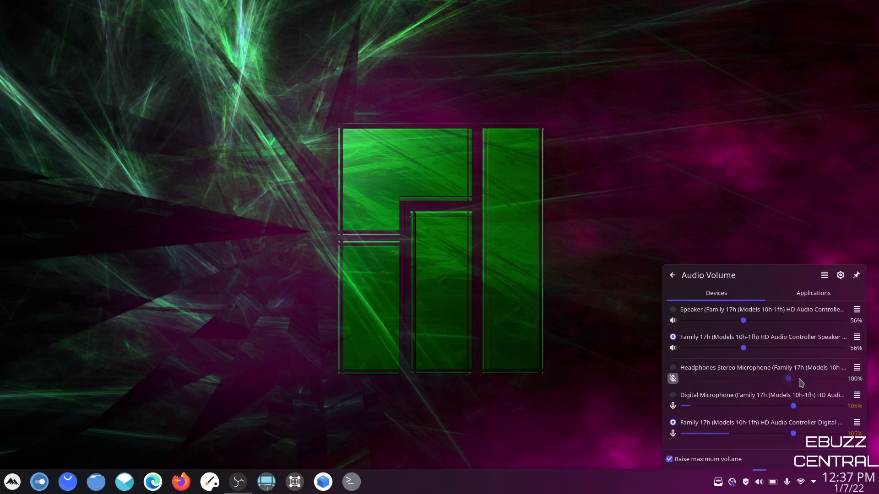
pyautogui.click(790, 223)
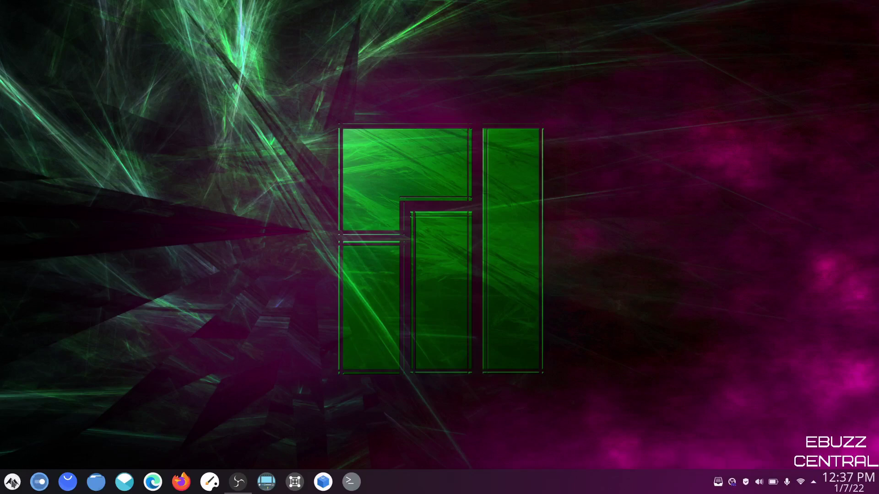
# Replace the Application Dashboard launcher with Application Launcher via Show Alternatives, then try the new menu
pyautogui.click(12, 482)
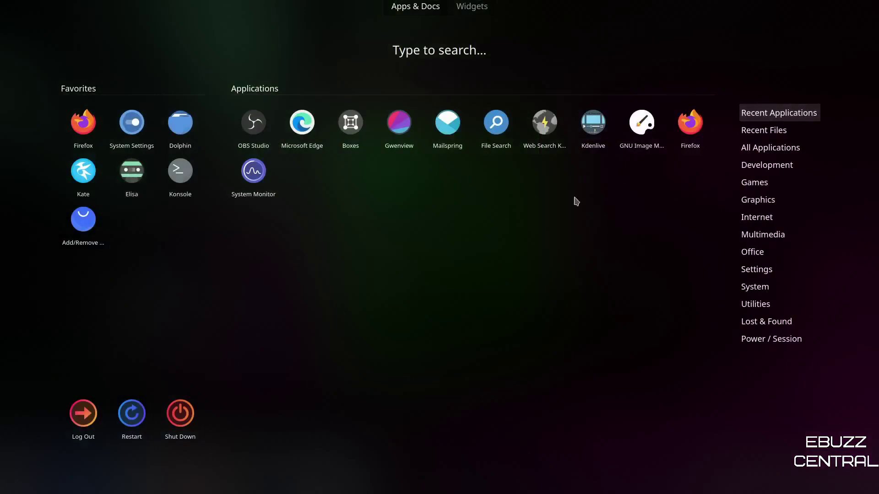
pyautogui.click(455, 271)
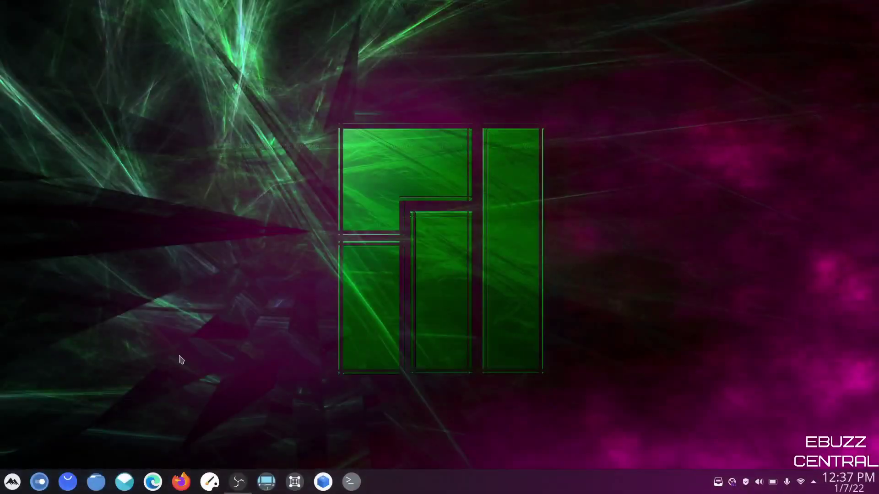
pyautogui.rightClick(12, 485)
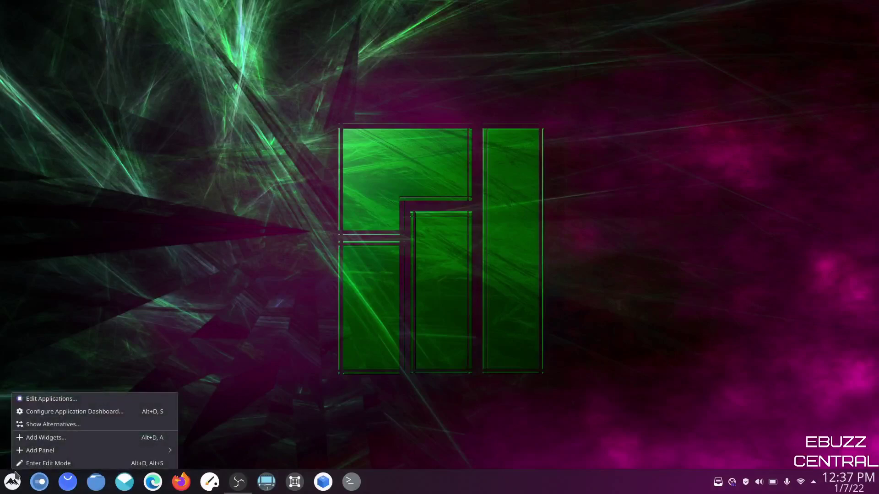
pyautogui.click(52, 424)
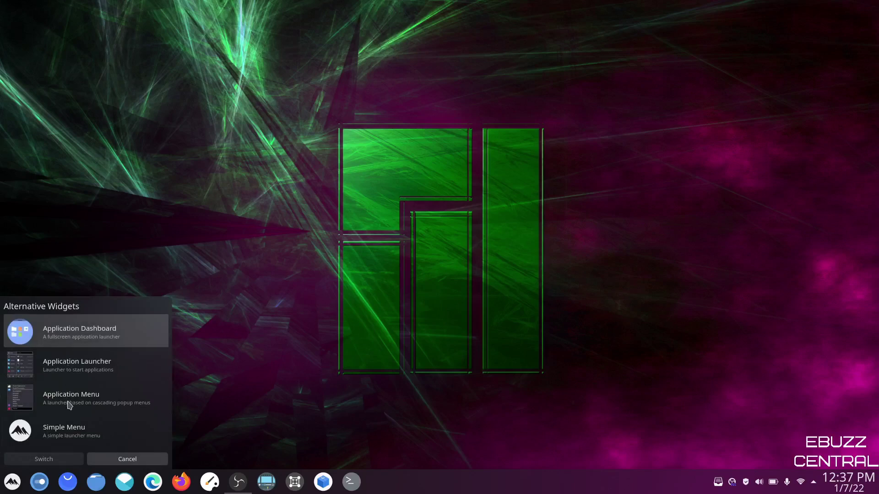
pyautogui.click(67, 366)
pyautogui.click(44, 459)
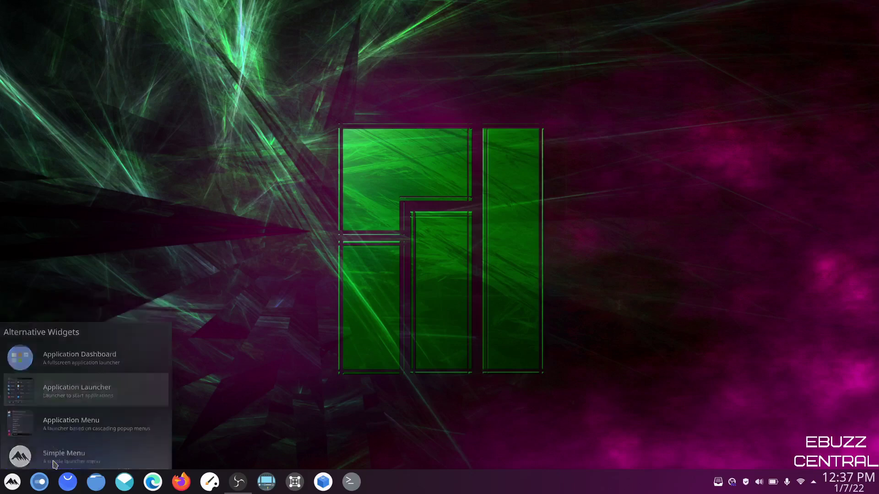
pyautogui.click(11, 485)
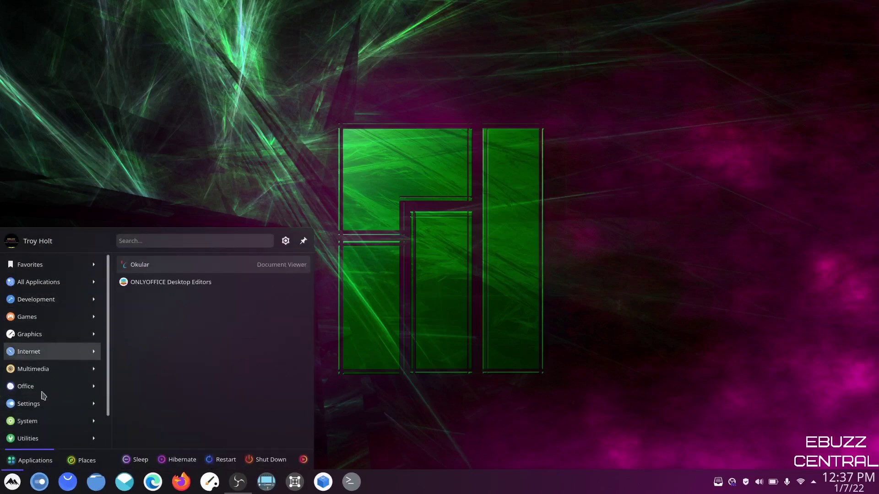
pyautogui.click(441, 405)
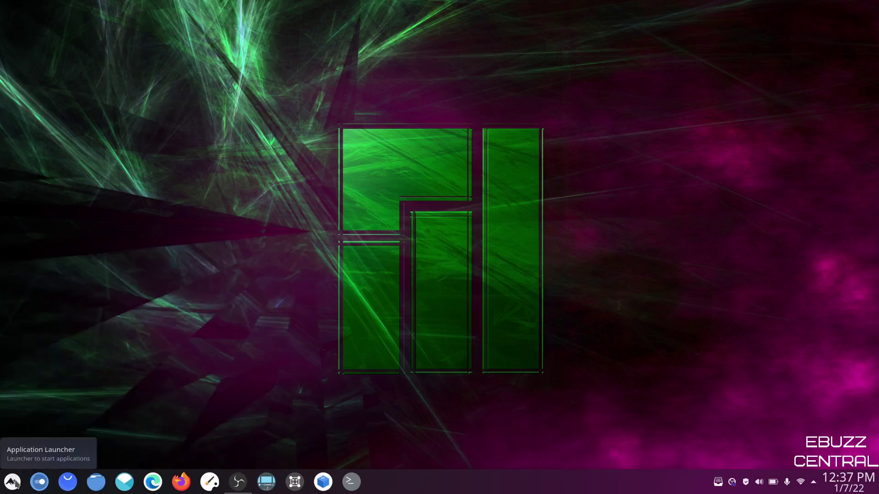
# Switch the launcher to Application Menu, then Simple Menu, and browse the new menu
pyautogui.rightClick(15, 483)
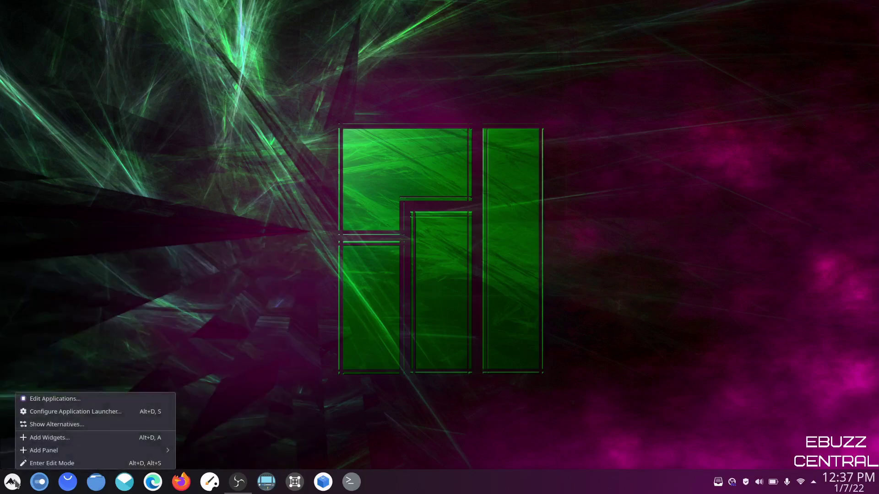
pyautogui.click(53, 422)
pyautogui.click(55, 405)
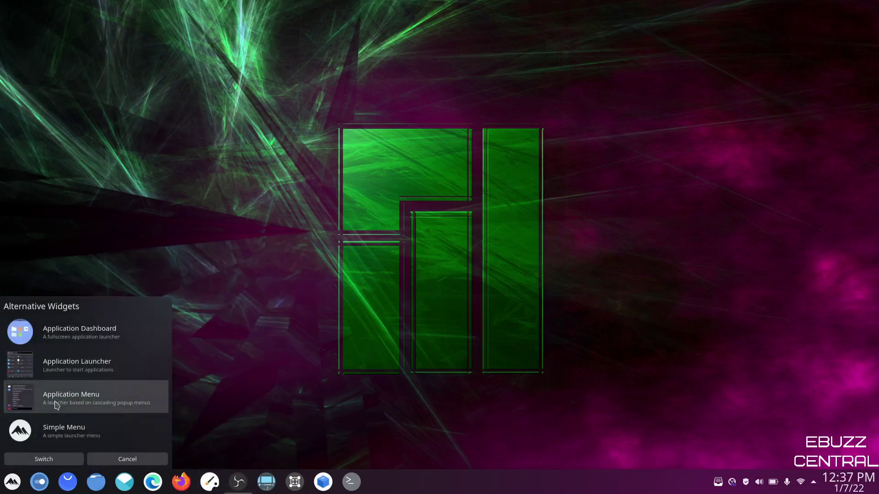
pyautogui.click(57, 460)
pyautogui.click(12, 482)
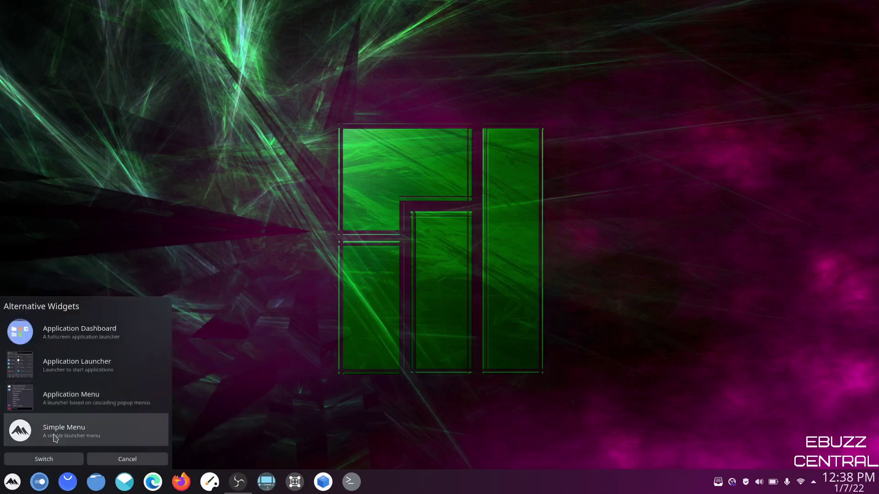
pyautogui.click(44, 459)
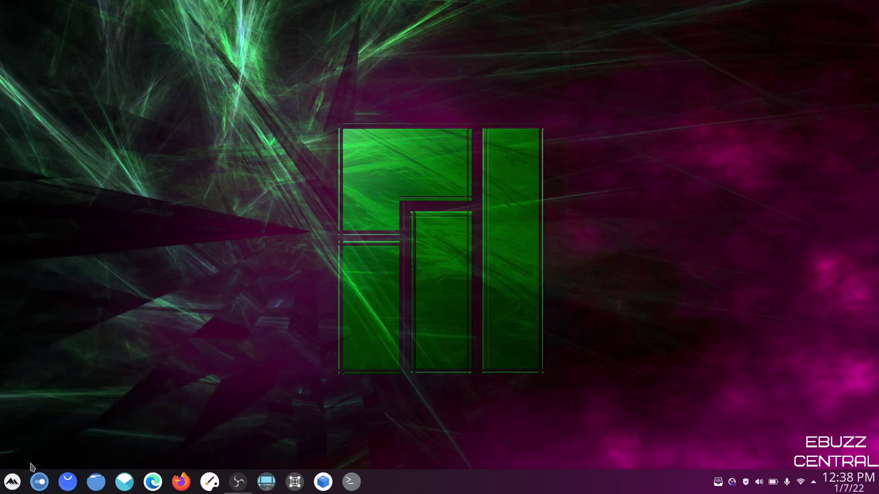
pyautogui.click(13, 482)
pyautogui.moveTo(324, 274)
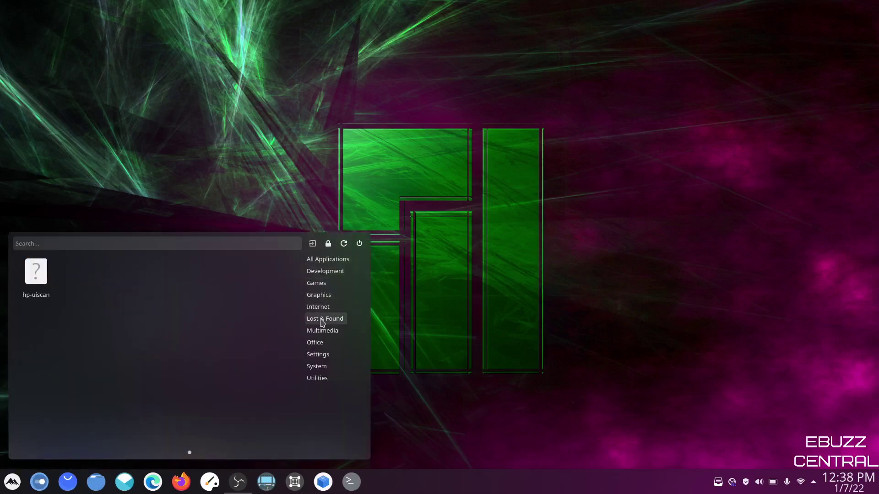
pyautogui.moveTo(319, 346)
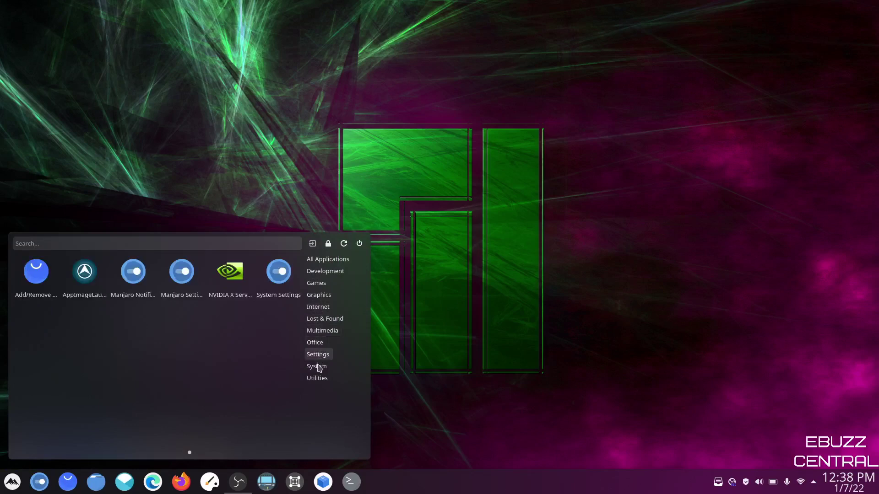
# Switch the launcher to Application Dashboard, browse its System category, and close it
pyautogui.rightClick(13, 482)
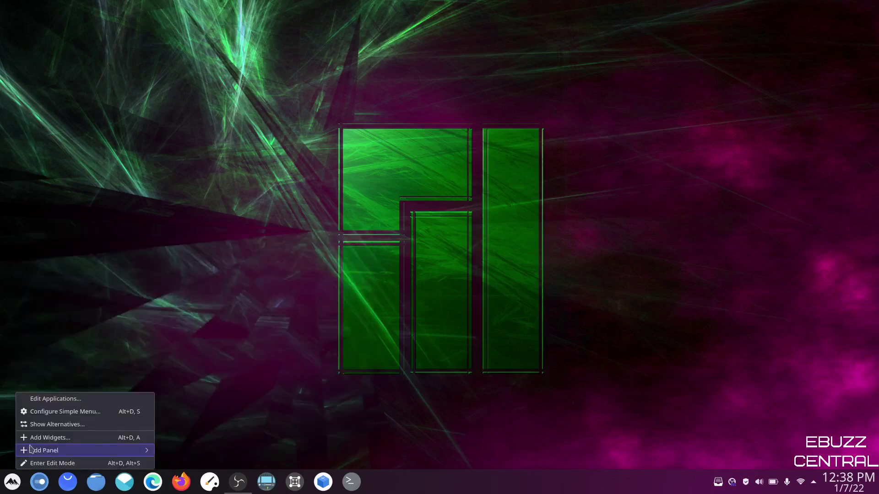
pyautogui.click(48, 424)
pyautogui.click(60, 339)
pyautogui.click(64, 461)
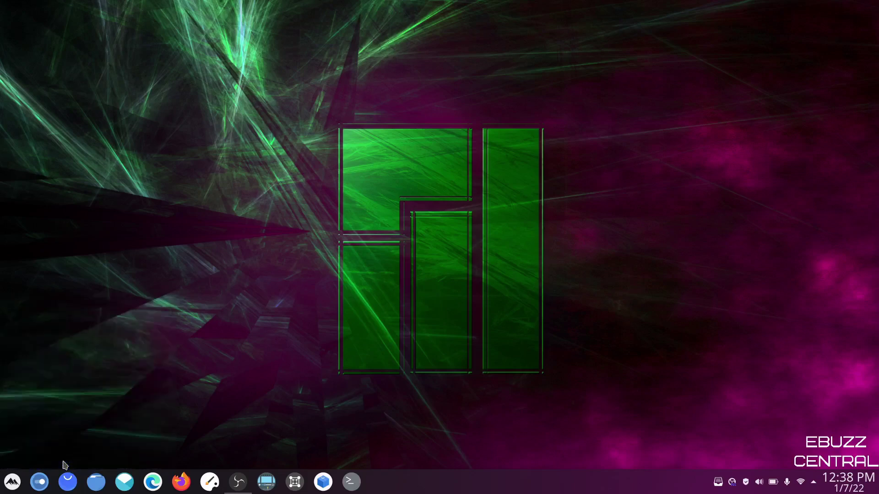
pyautogui.click(13, 485)
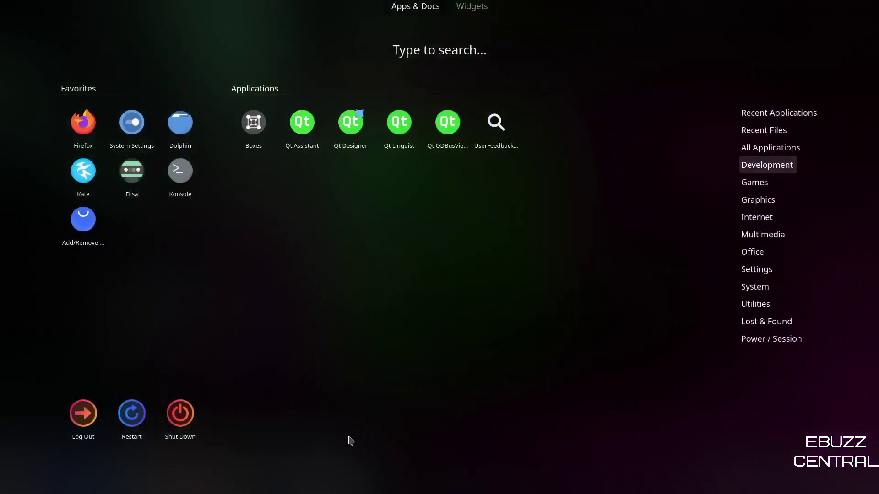
pyautogui.click(756, 287)
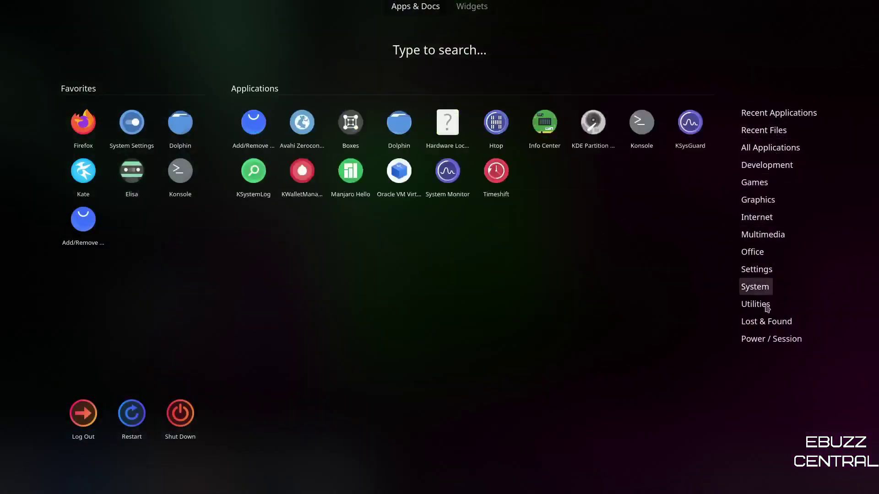
pyautogui.moveTo(773, 234)
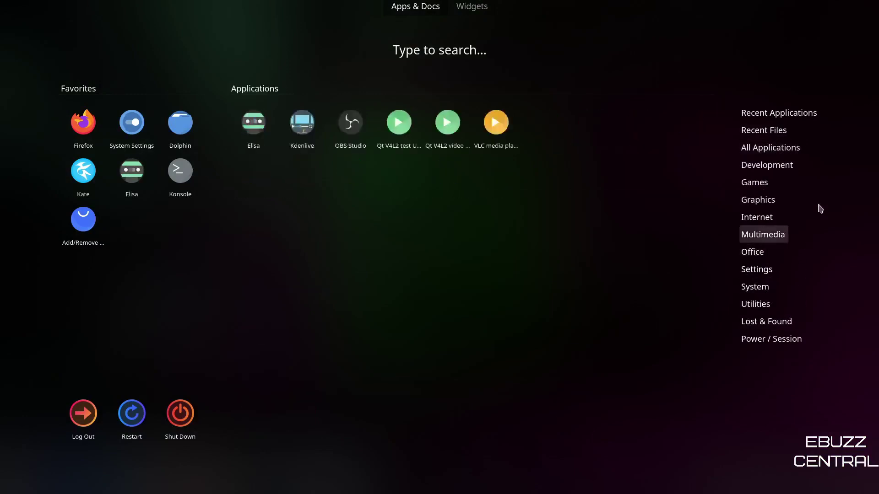
pyautogui.moveTo(760, 182)
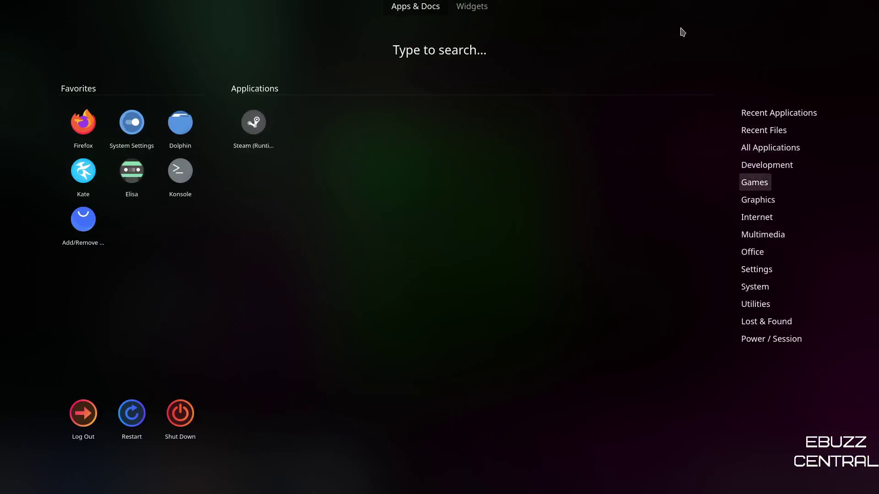
pyautogui.click(649, 32)
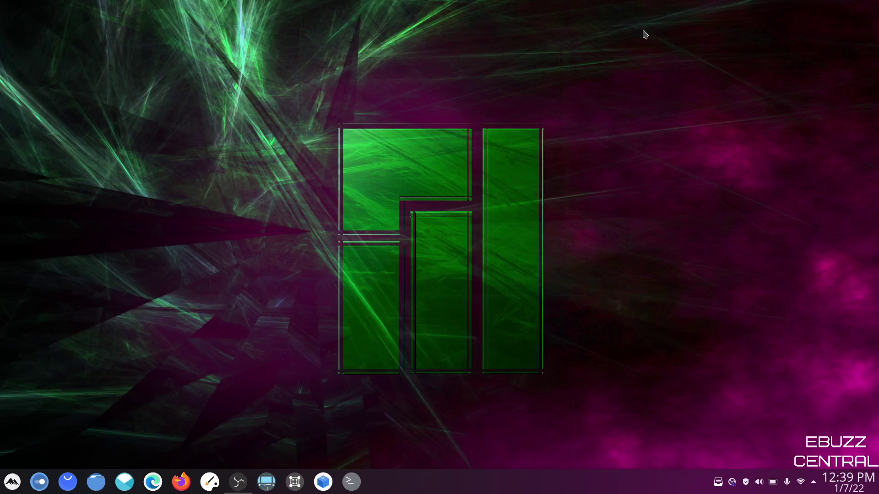
# Launch System Settings and test the maximize button's left, middle and right-click behaviours
pyautogui.click(39, 482)
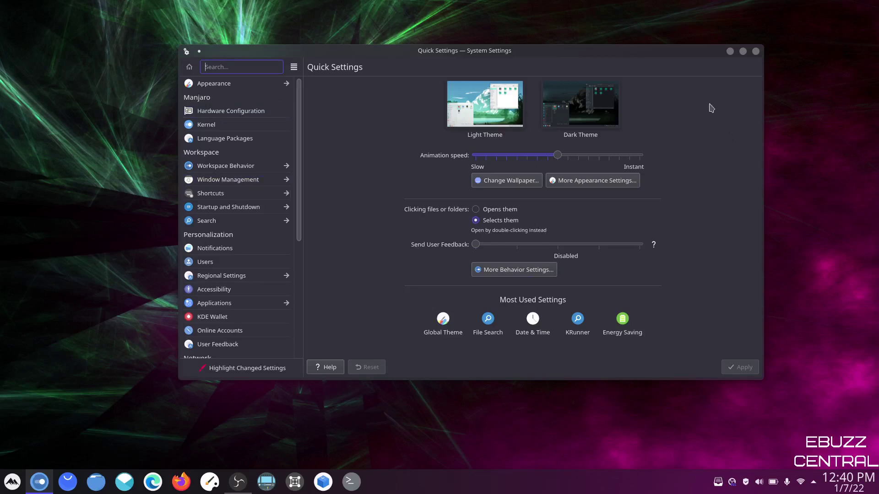
pyautogui.click(743, 52)
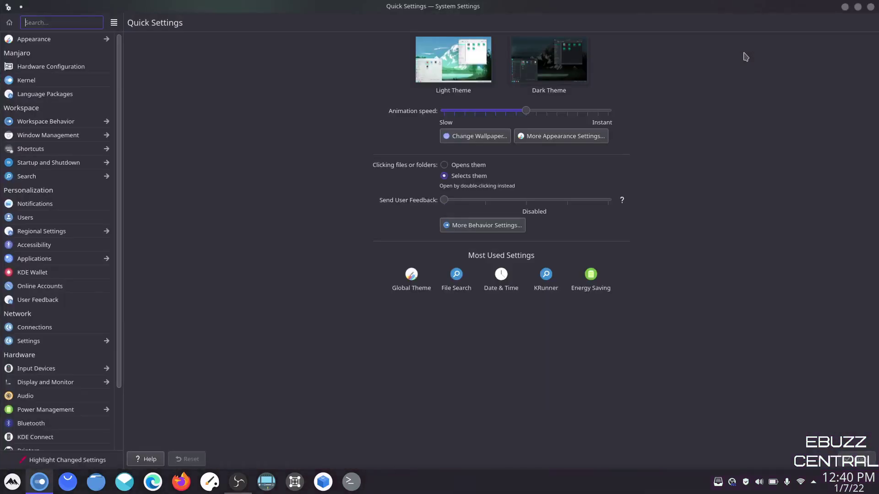
pyautogui.click(858, 8)
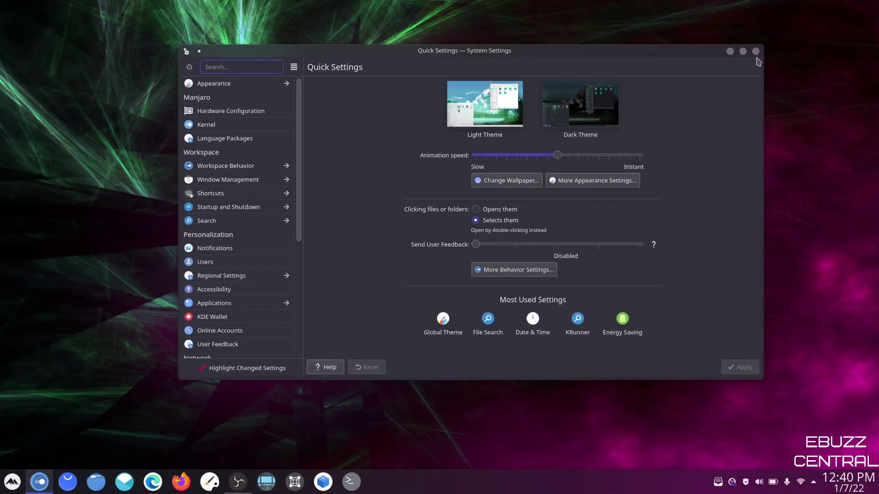
pyautogui.middleClick(743, 52)
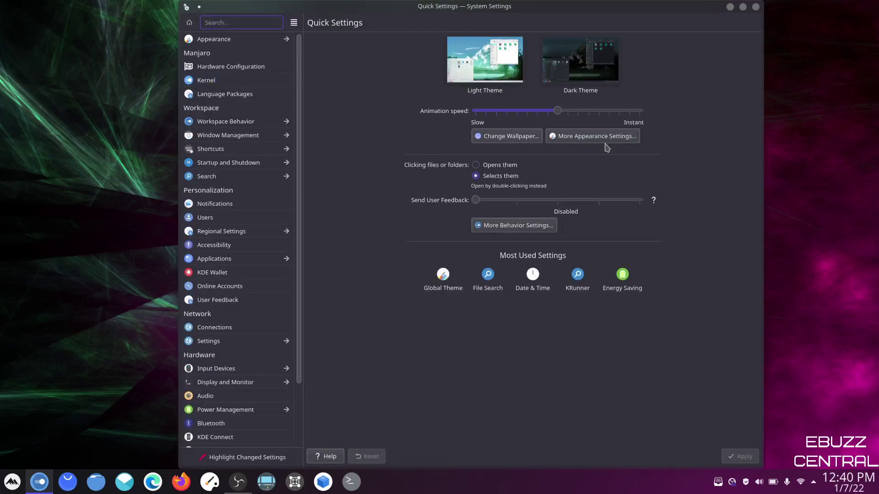
pyautogui.middleClick(743, 8)
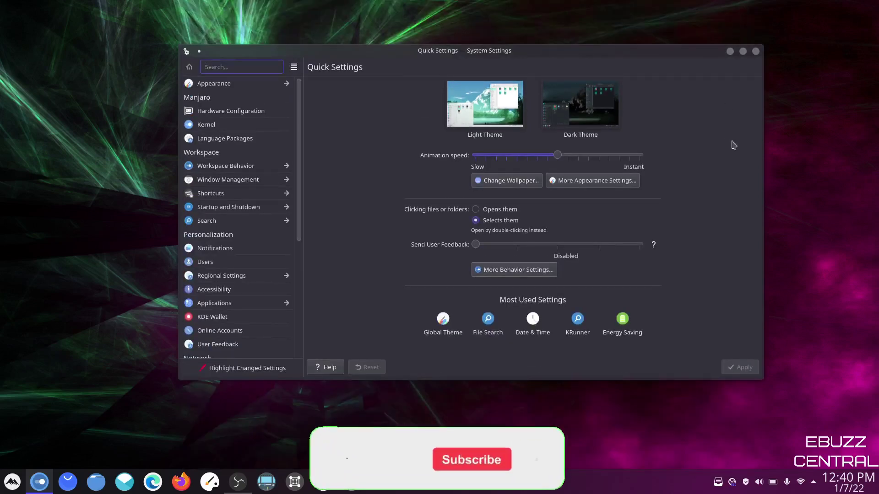
pyautogui.rightClick(743, 52)
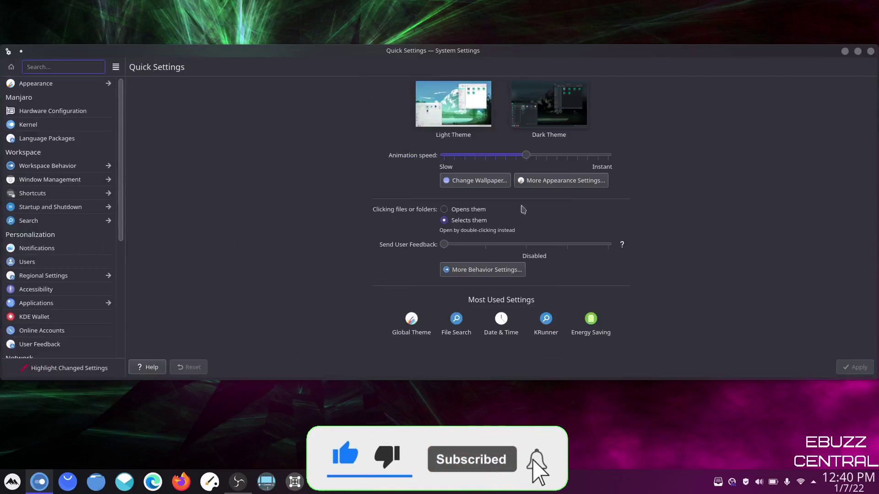
pyautogui.rightClick(858, 51)
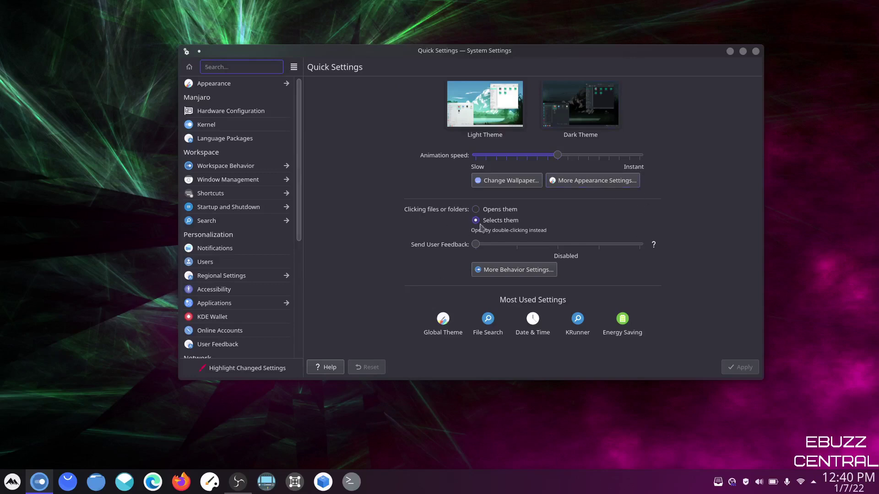
# Maximize the System Settings window by double-clicking its title bar
pyautogui.doubleClick(539, 55)
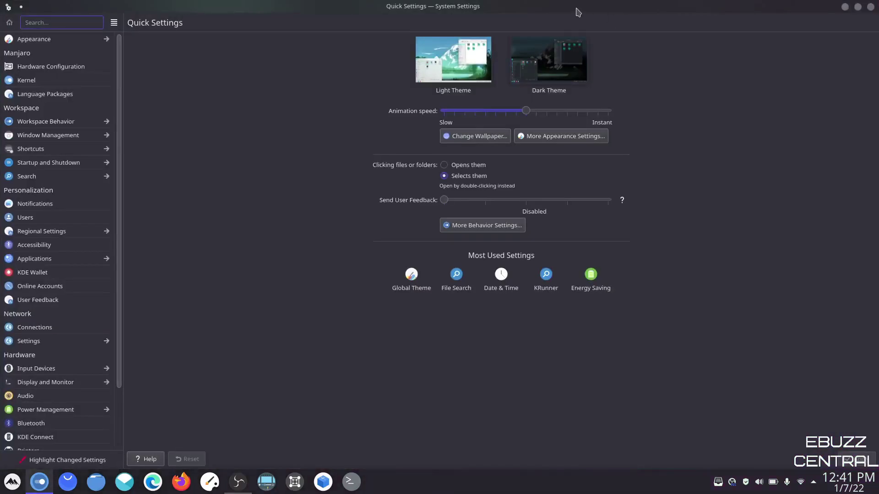
pyautogui.moveTo(578, 12); pyautogui.dragTo(569, 23)
pyautogui.doubleClick(549, 52)
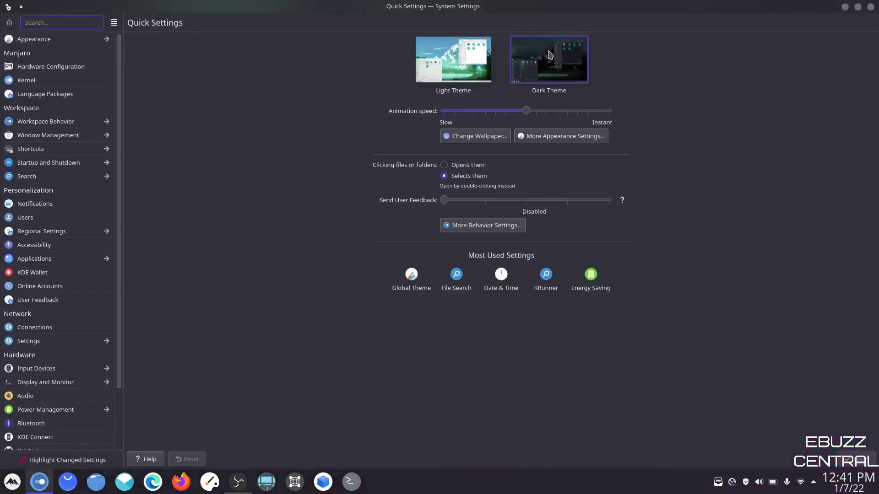
pyautogui.moveTo(39, 43)
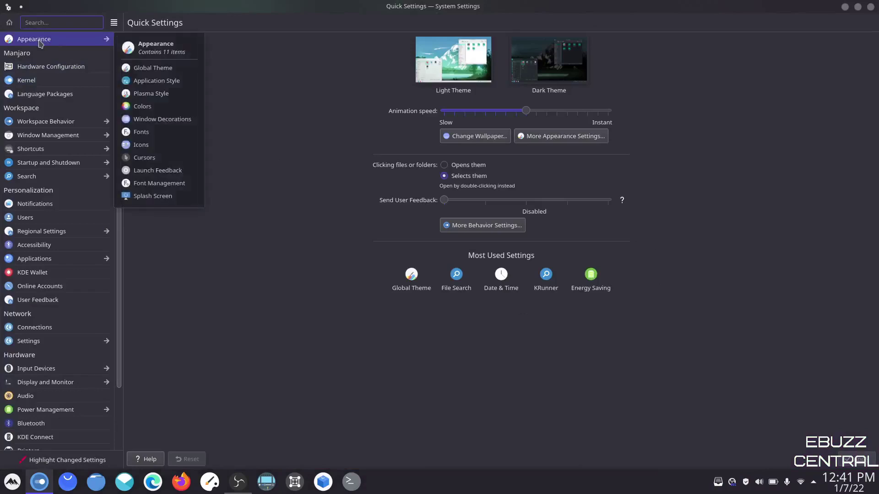
# Apply the Breath Dark theme from the Appearance > Global Theme page
pyautogui.click(33, 42)
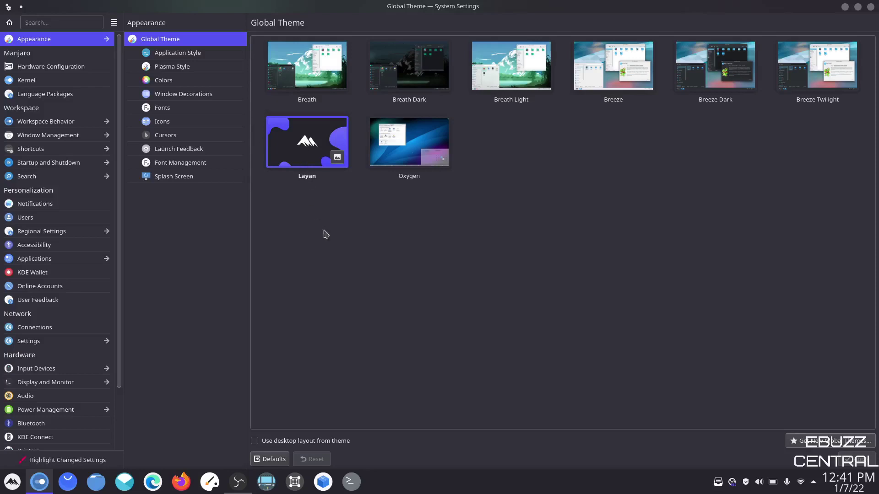
pyautogui.click(411, 84)
pyautogui.click(859, 460)
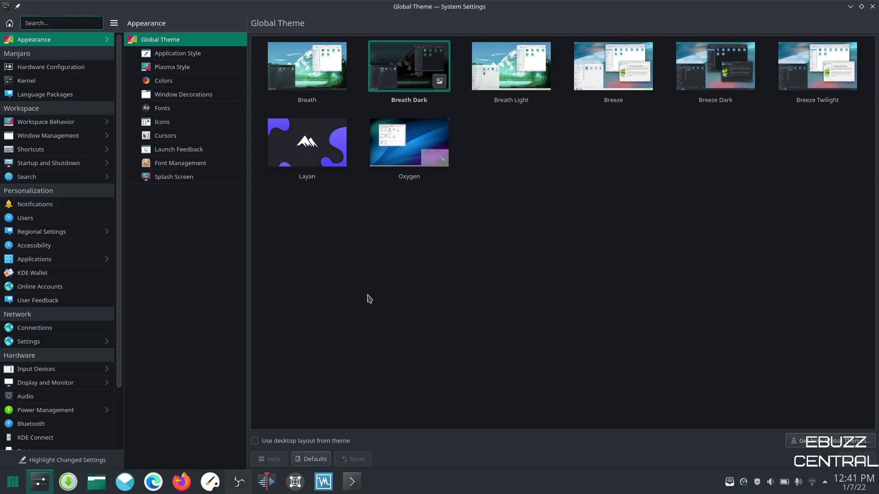
pyautogui.click(819, 442)
pyautogui.click(501, 127)
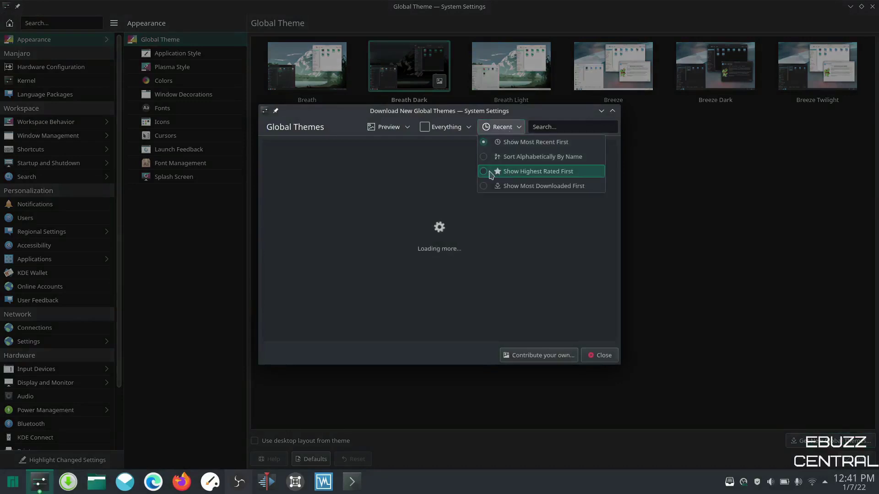
pyautogui.click(484, 172)
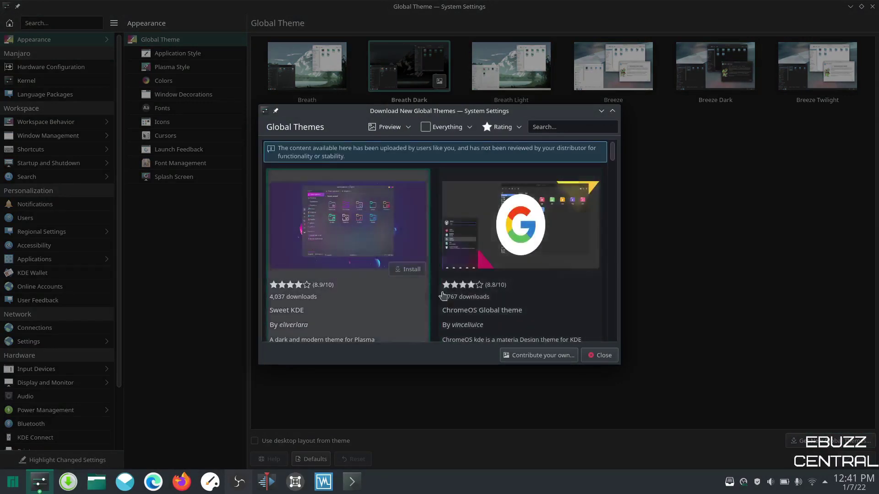
pyautogui.scroll(-3, 462, 242)
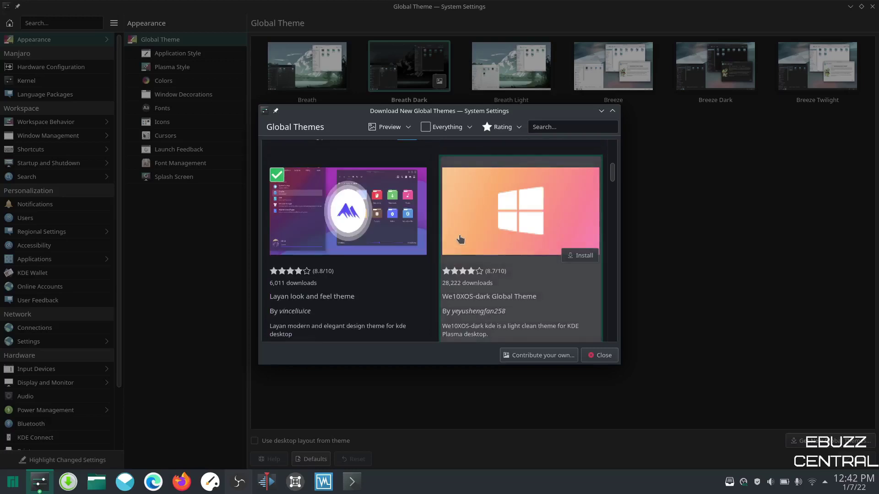
pyautogui.moveTo(347, 219)
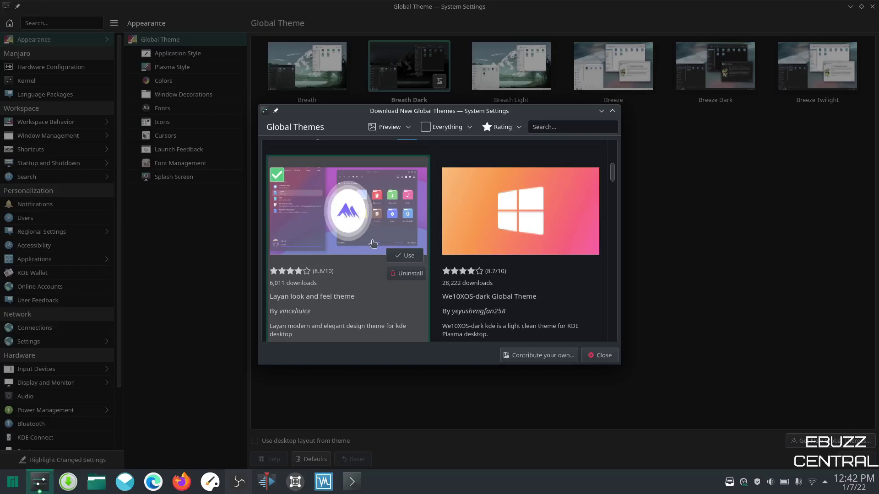
pyautogui.click(603, 356)
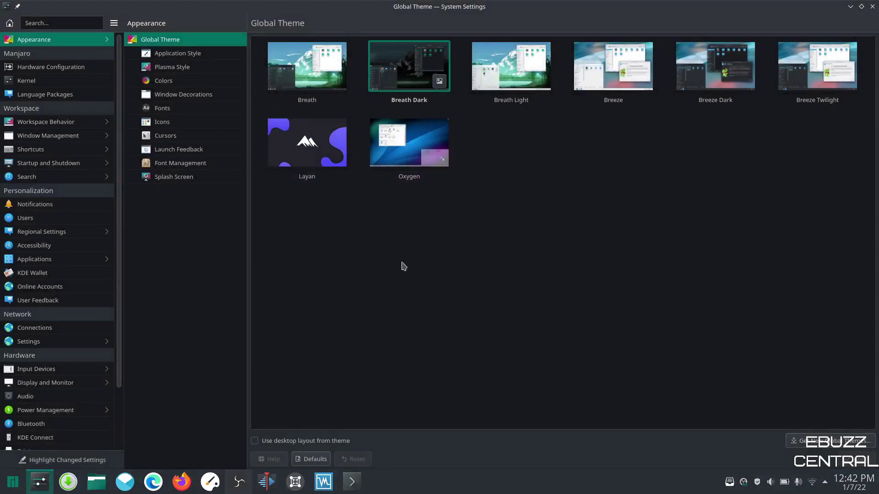
# Reapply the Layan global theme and check the hidden system tray items
pyautogui.click(302, 149)
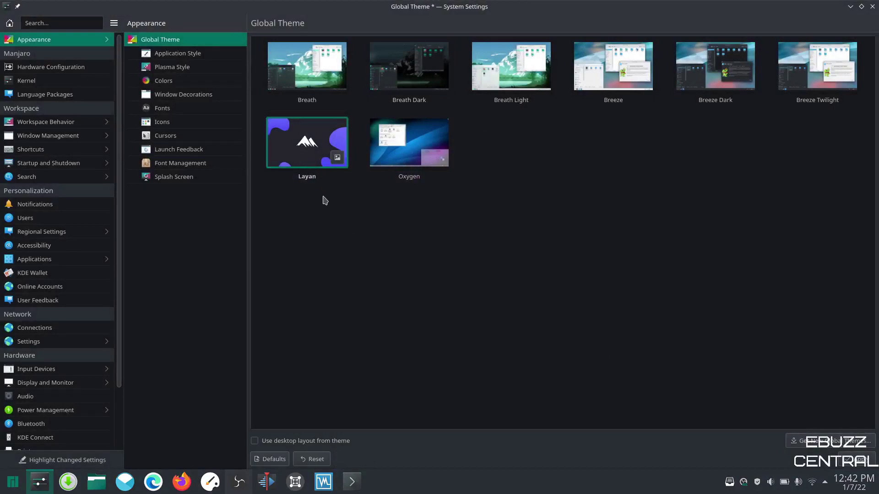
pyautogui.click(856, 459)
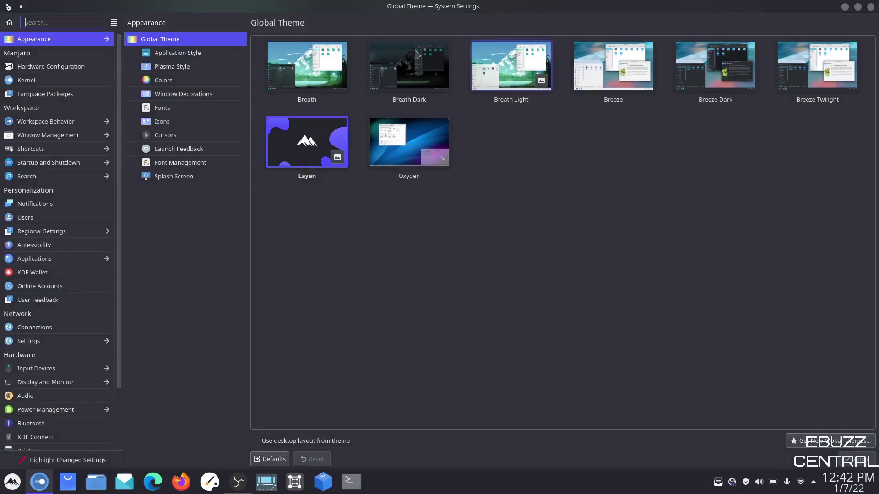
pyautogui.click(814, 483)
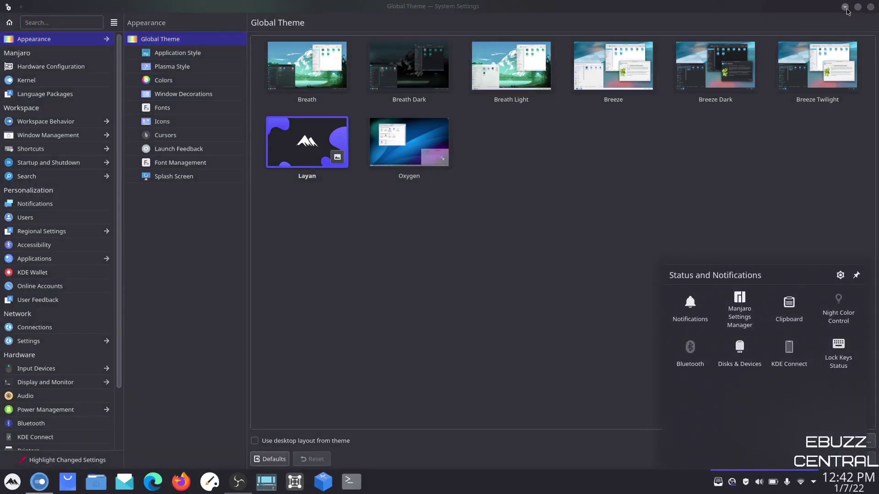
# Close the tray popup, restore System Settings, and open the Application Style page
pyautogui.click(845, 6)
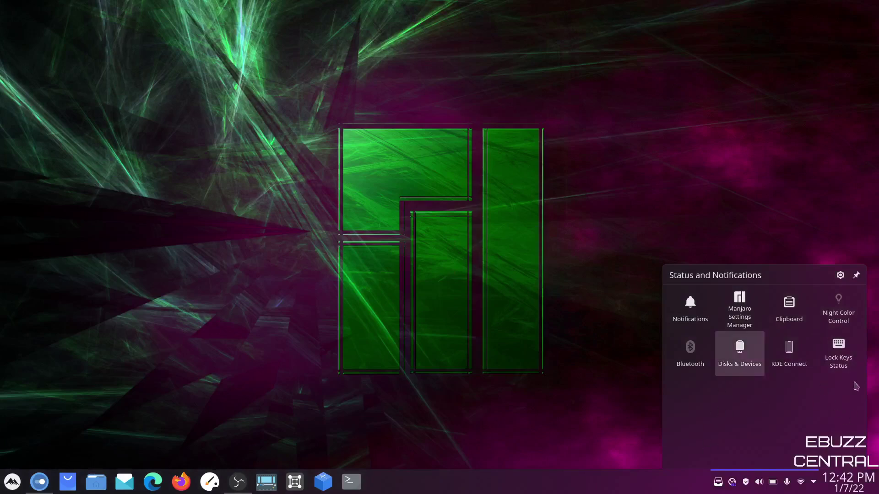
pyautogui.click(517, 394)
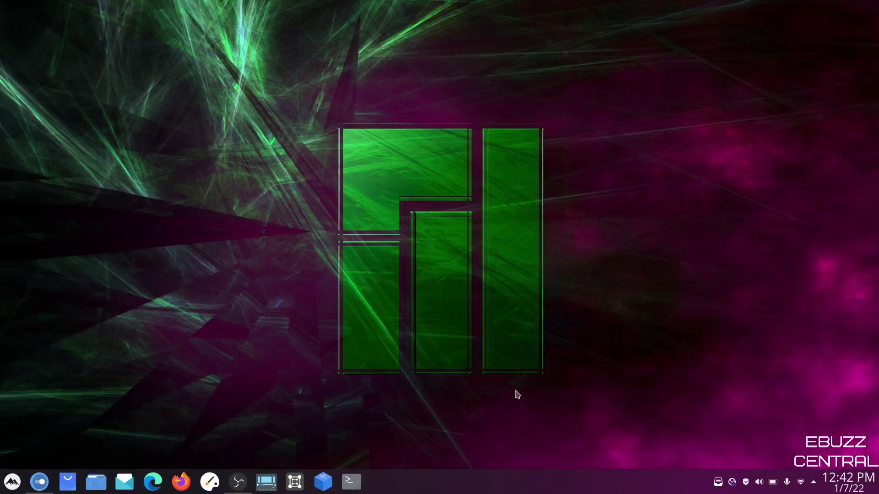
pyautogui.click(39, 481)
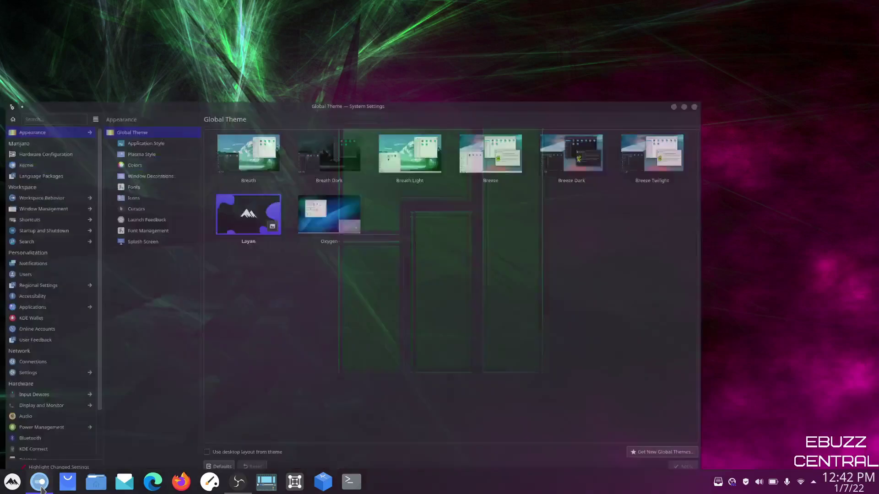
pyautogui.click(196, 55)
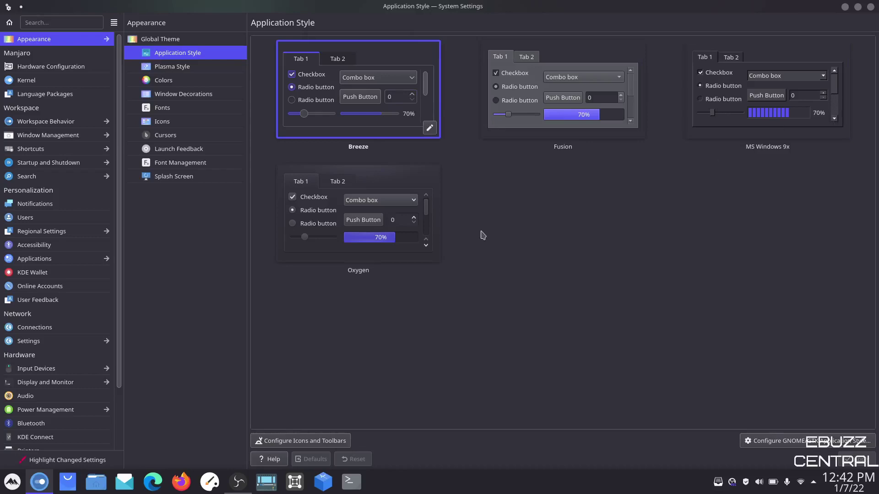
# Apply Oxygen as the Plasma style and preview it in the tray popup
pyautogui.click(188, 72)
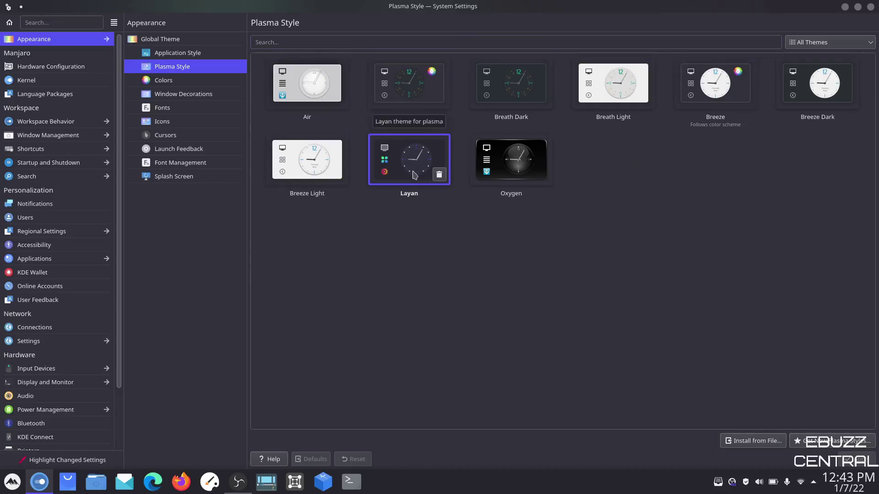
pyautogui.click(502, 168)
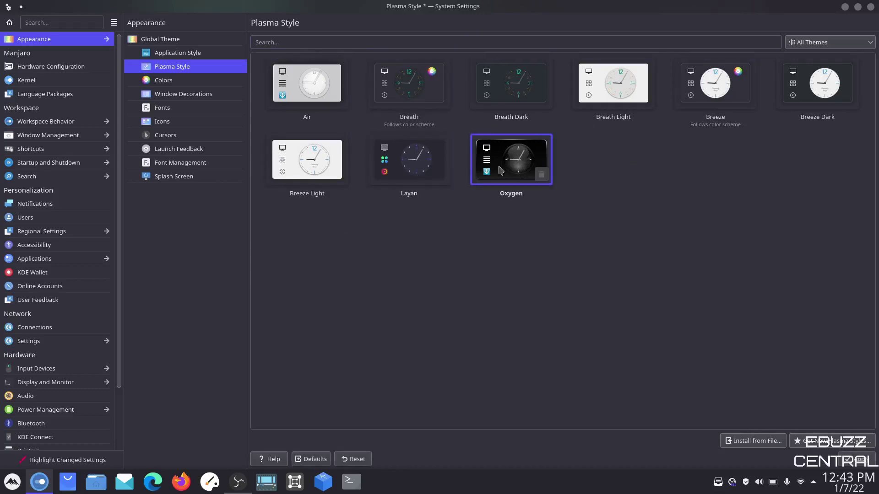
pyautogui.click(861, 466)
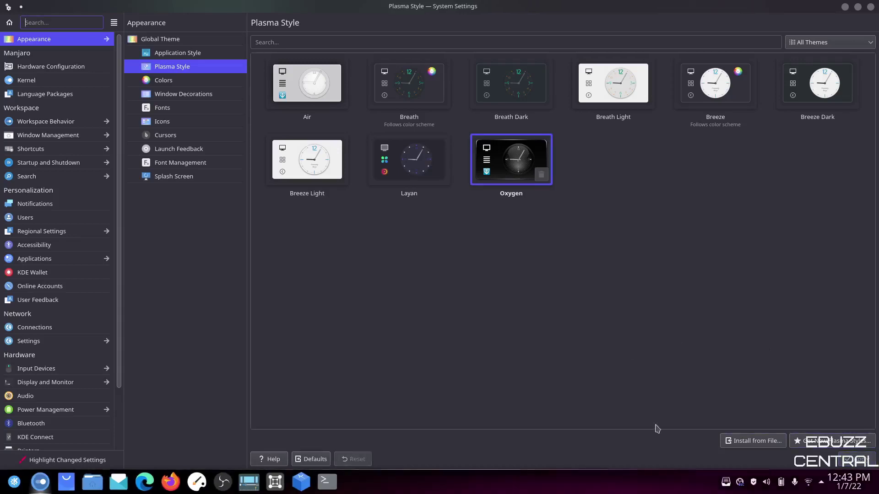
pyautogui.click(821, 483)
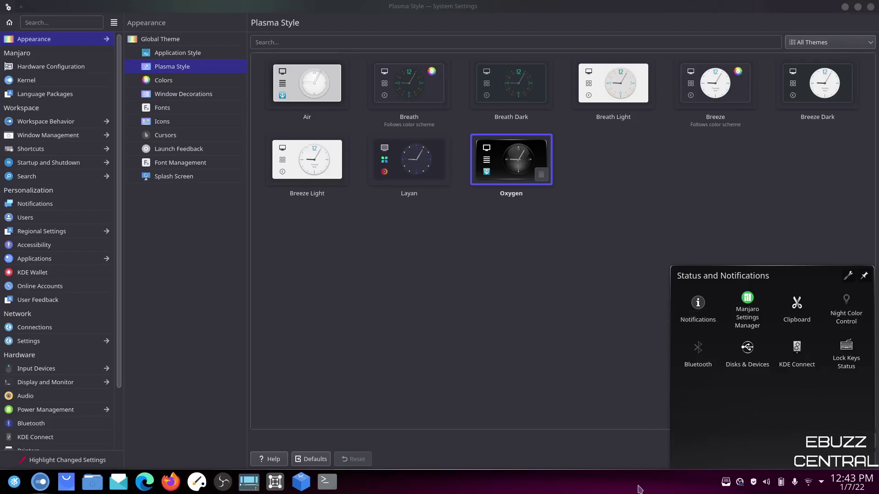
# Close the tray popup and reapply Layan as the Plasma style
pyautogui.click(822, 486)
pyautogui.click(413, 163)
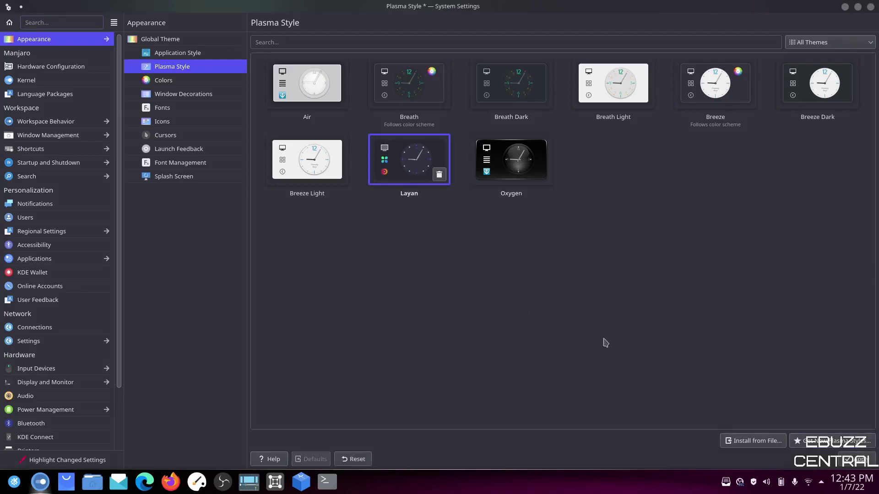
pyautogui.click(859, 460)
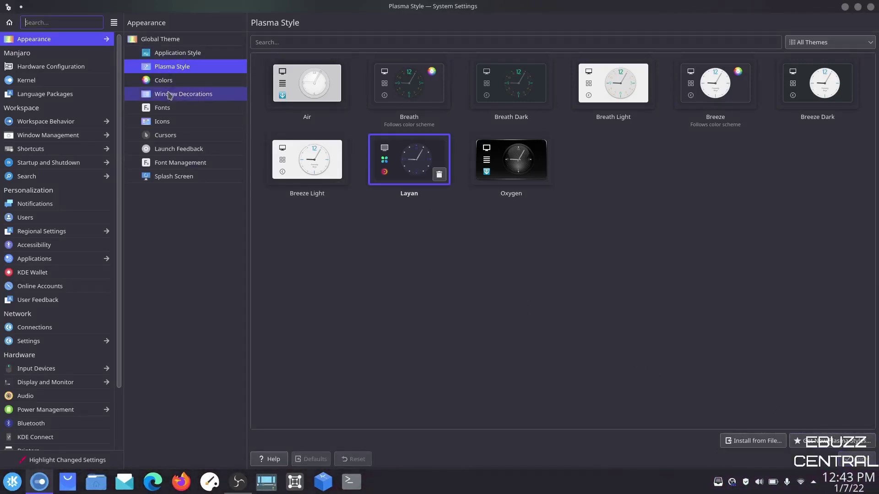
# In Colors, set a custom accent colour, pink then red, and apply it
pyautogui.click(165, 83)
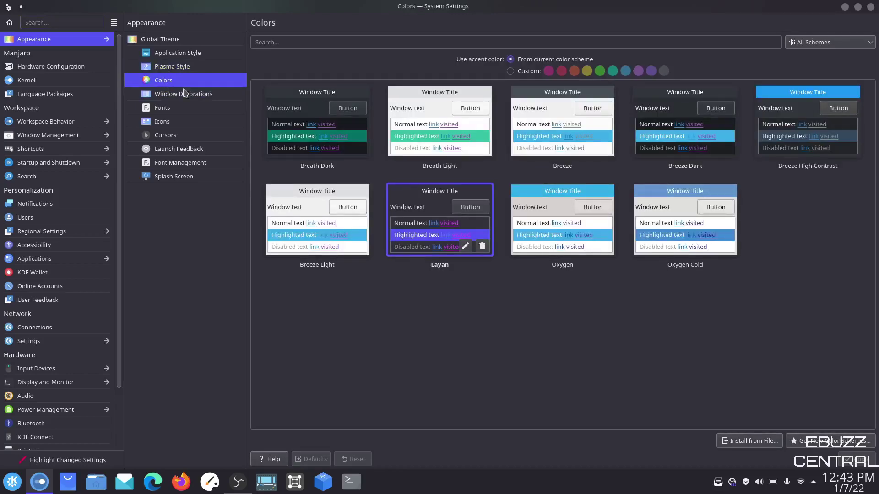
pyautogui.click(511, 72)
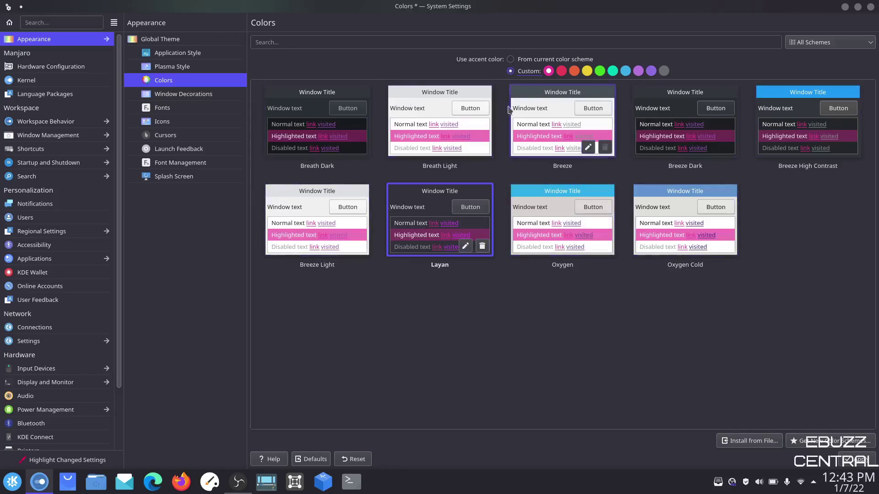
pyautogui.click(561, 71)
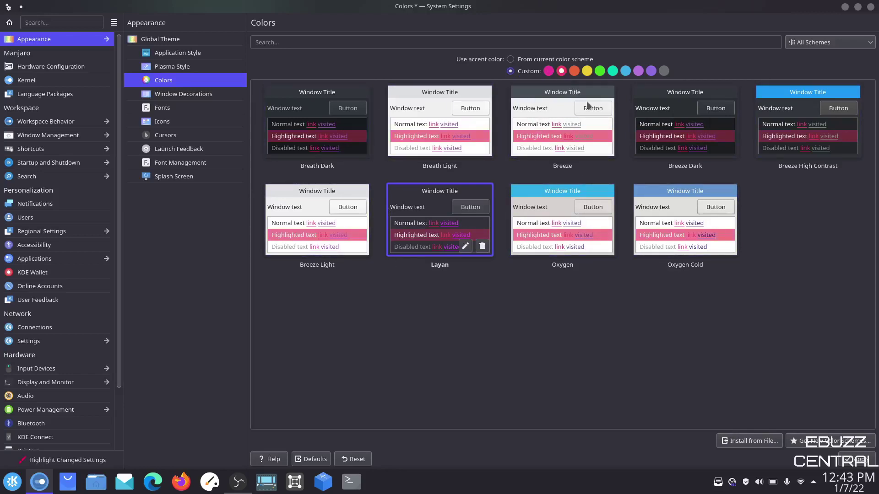
pyautogui.click(860, 459)
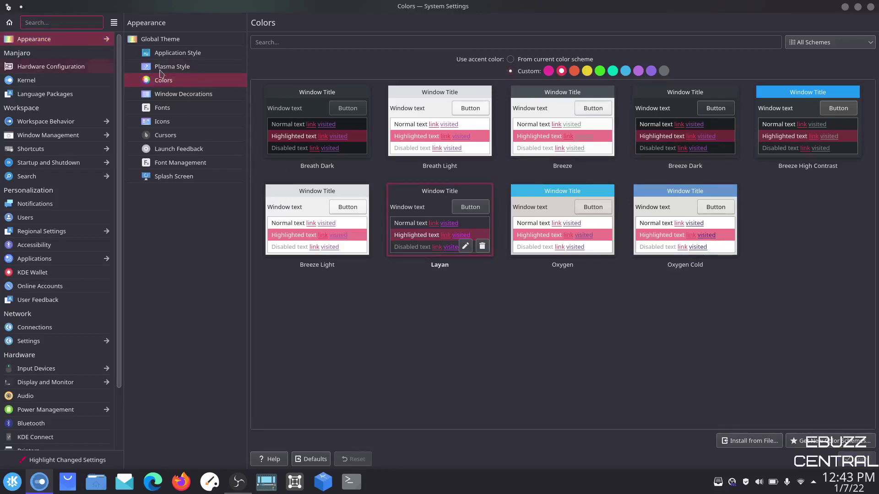
# Launch Dolphin from the taskbar and show the Desktop folder to preview the accent
pyautogui.click(89, 38)
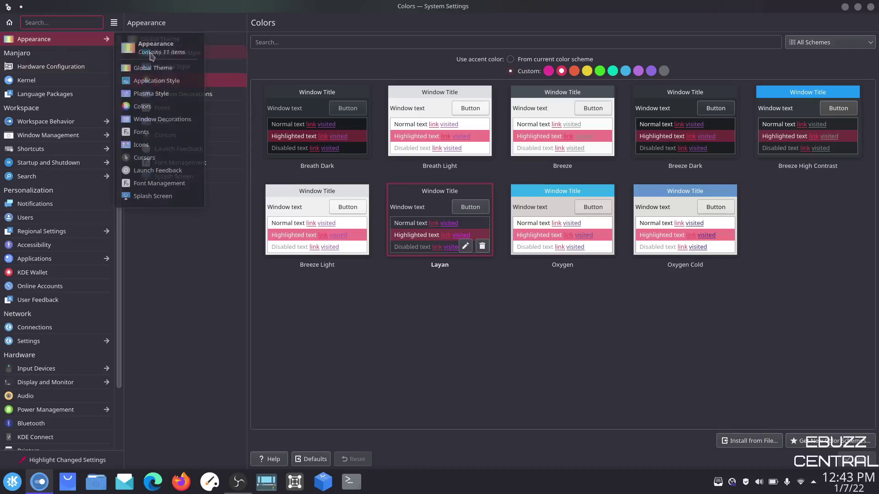
pyautogui.click(96, 483)
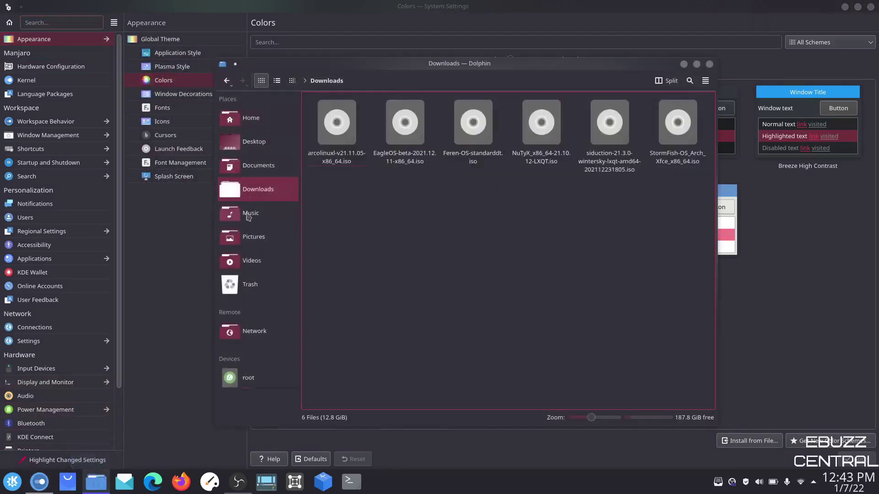
pyautogui.click(253, 143)
# Browse the Documents and Home folders in Dolphin, then close it
pyautogui.click(255, 164)
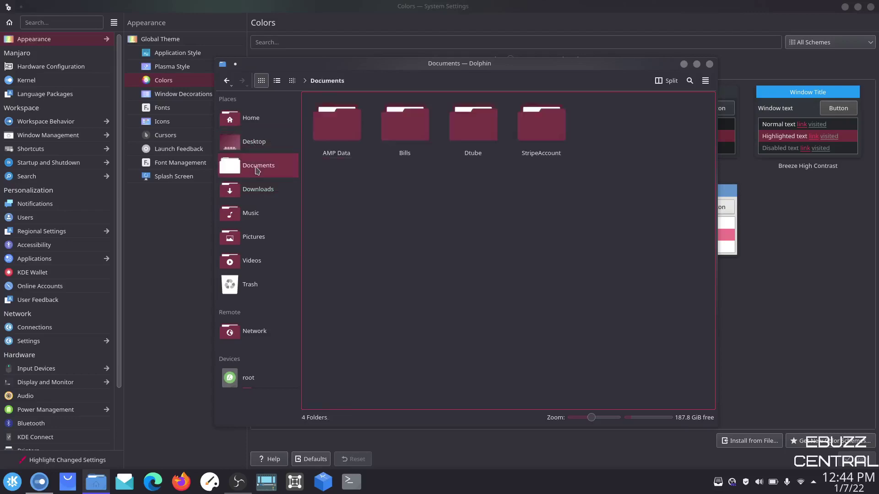
pyautogui.click(246, 121)
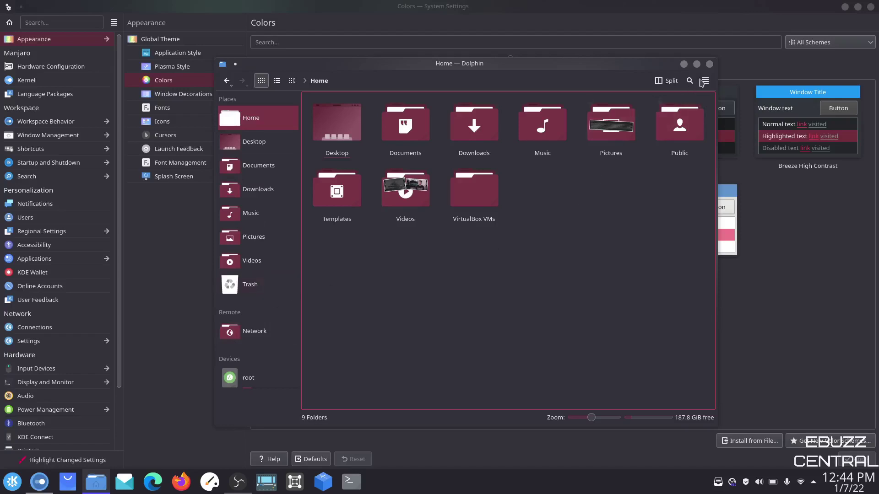
pyautogui.click(709, 64)
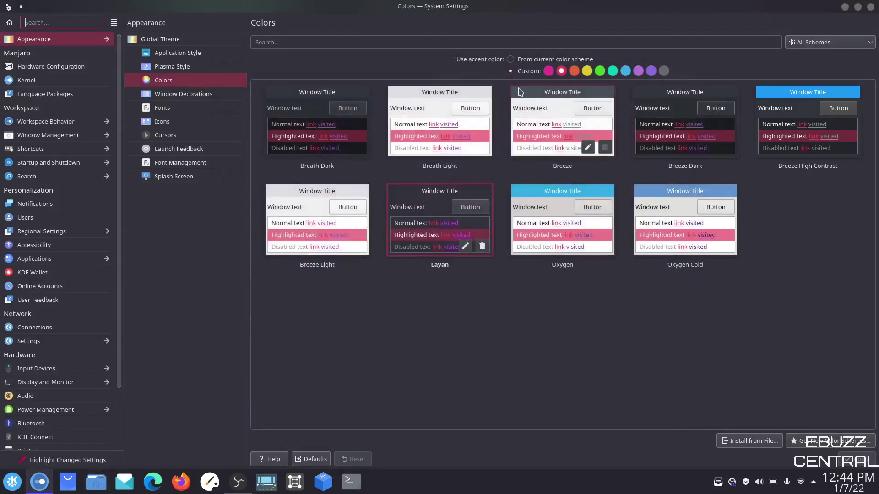
# Preview grey, violet and light-blue accents, then discard them when moving to Window Decorations
pyautogui.click(510, 71)
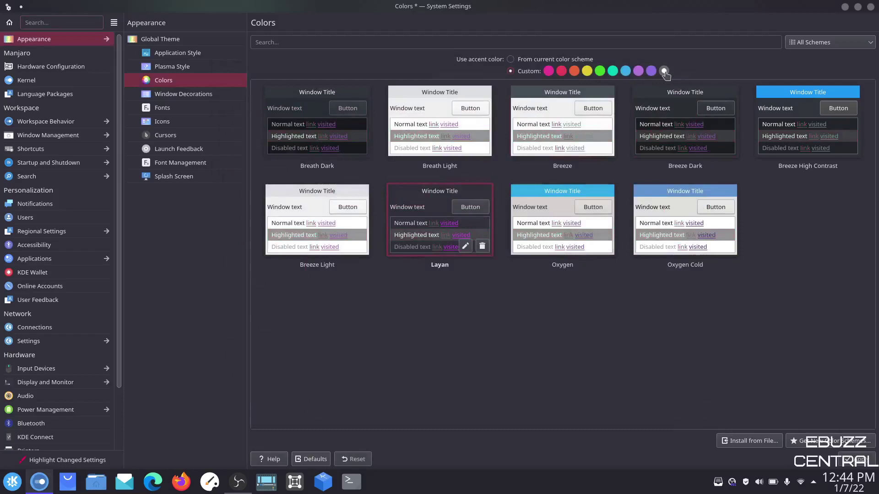
pyautogui.click(638, 71)
pyautogui.click(625, 71)
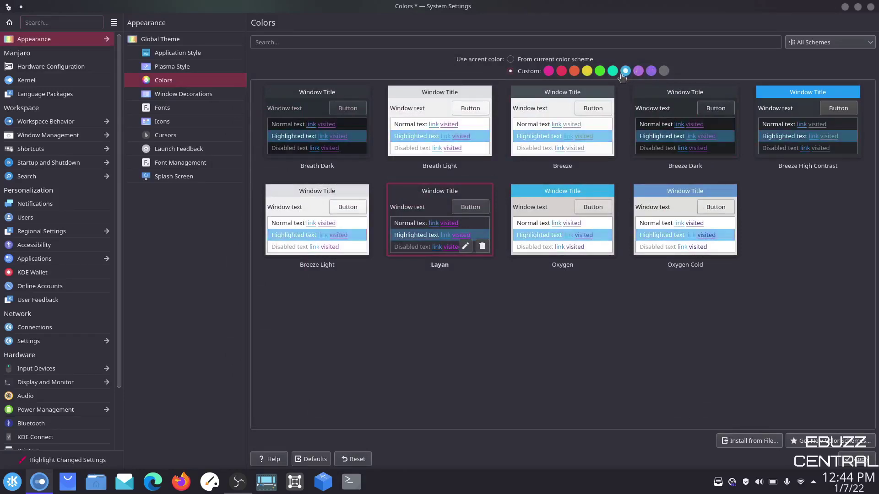
pyautogui.click(510, 59)
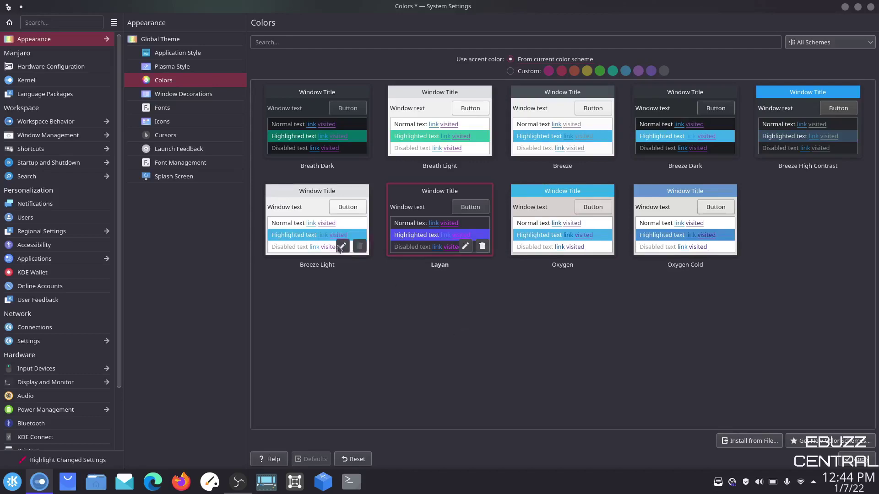
pyautogui.click(177, 97)
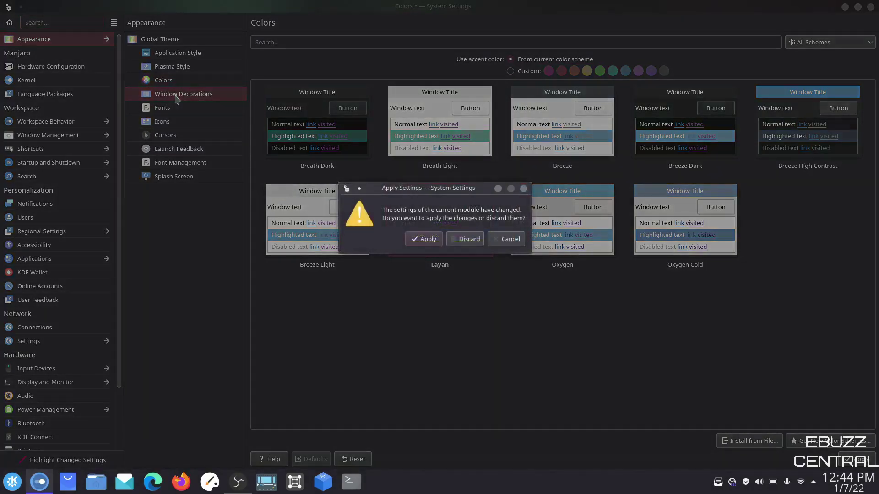
pyautogui.click(471, 240)
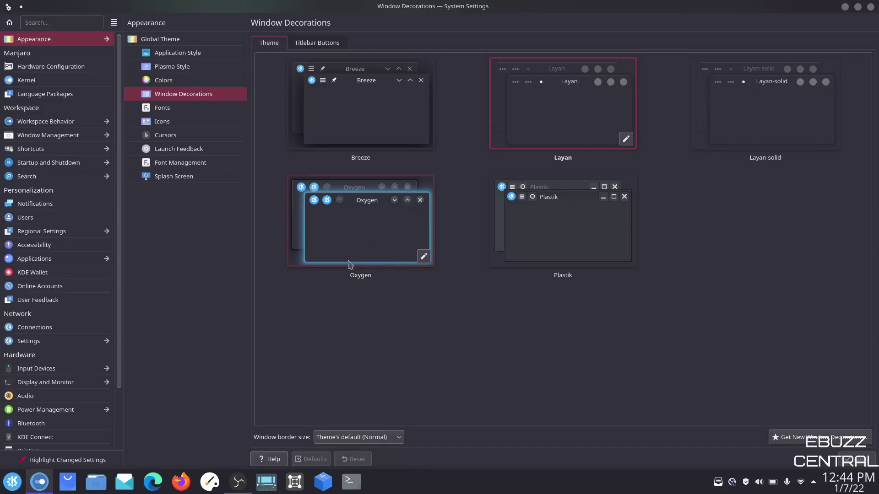
pyautogui.click(821, 439)
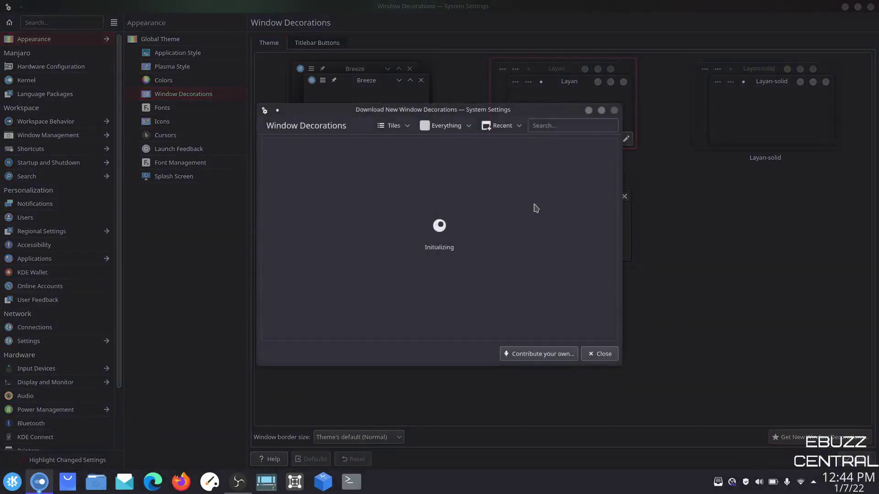
pyautogui.click(511, 128)
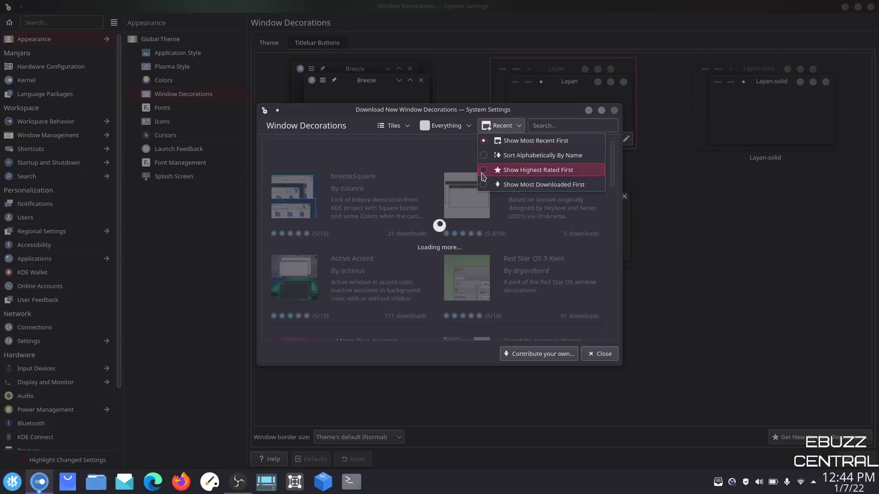
pyautogui.click(526, 169)
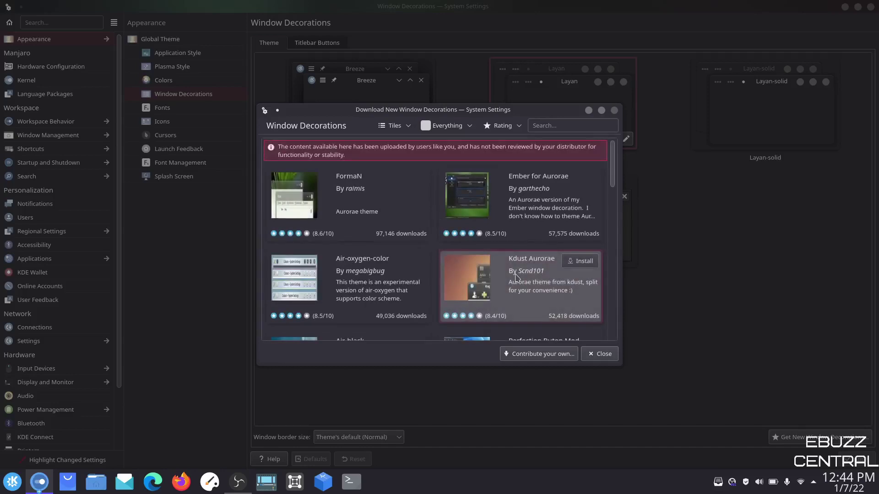
pyautogui.scroll(-6, 515, 276)
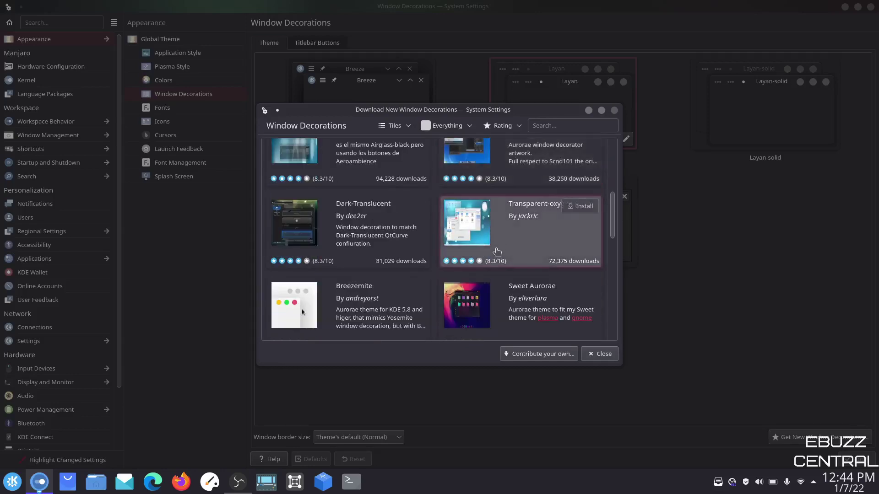
pyautogui.click(601, 355)
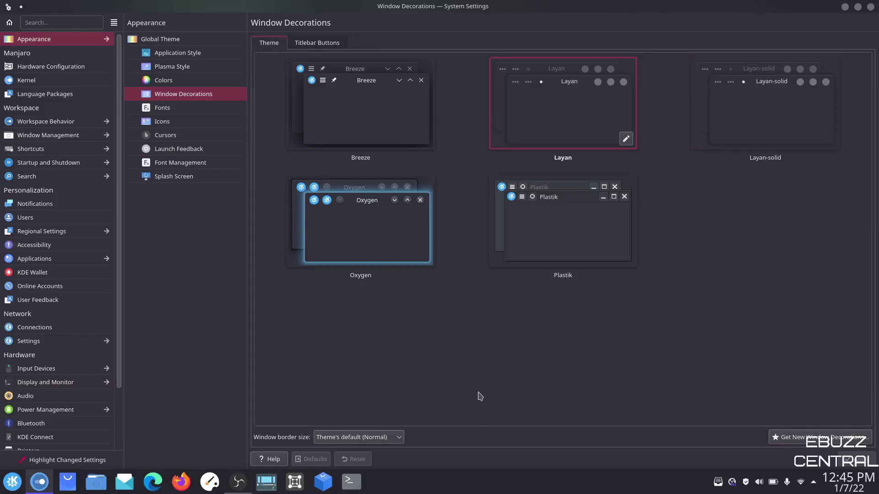
# Switch all interface fonts to Noto Sans Adlam and apply it
pyautogui.click(165, 113)
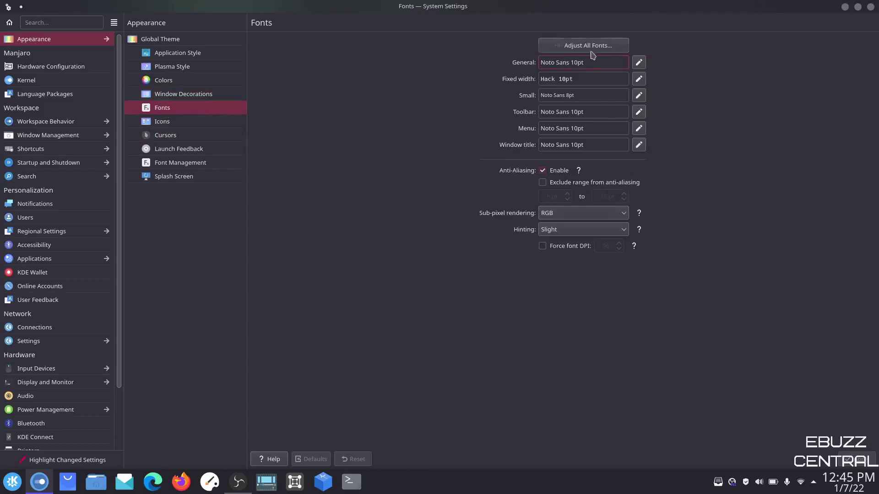
pyautogui.click(592, 48)
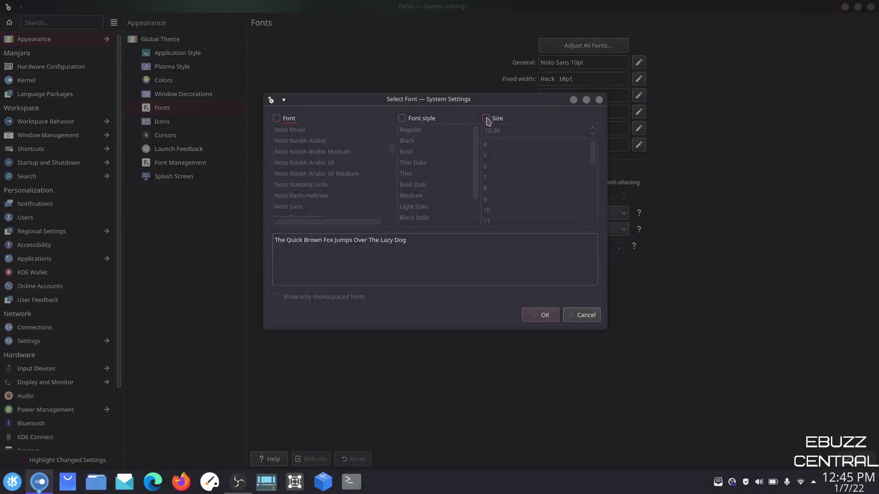
pyautogui.click(276, 121)
pyautogui.scroll(-2, 339, 162)
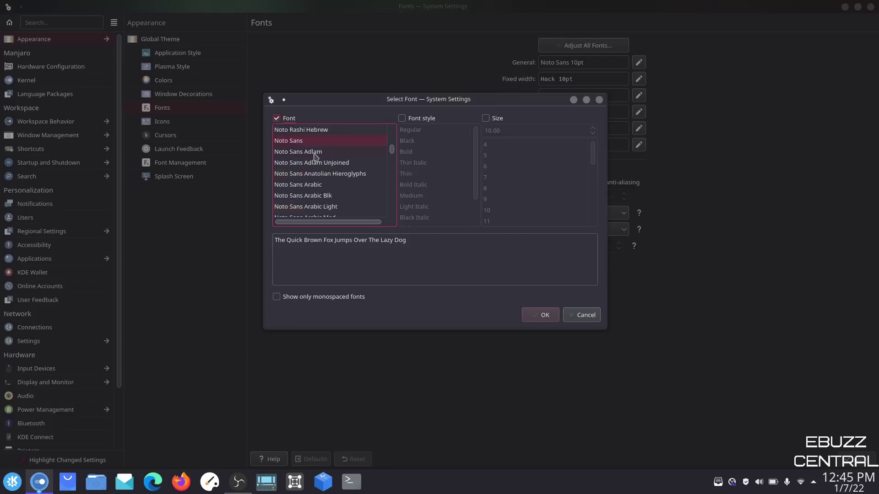
pyautogui.click(315, 154)
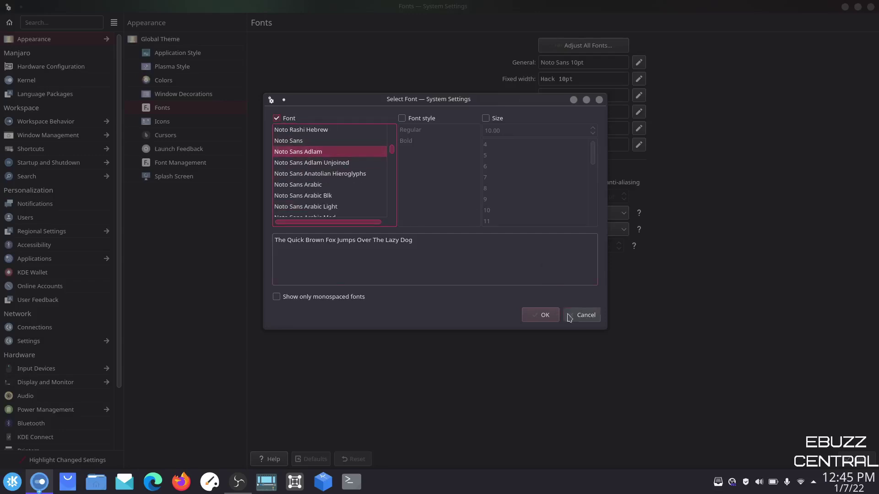
pyautogui.click(549, 316)
pyautogui.click(866, 465)
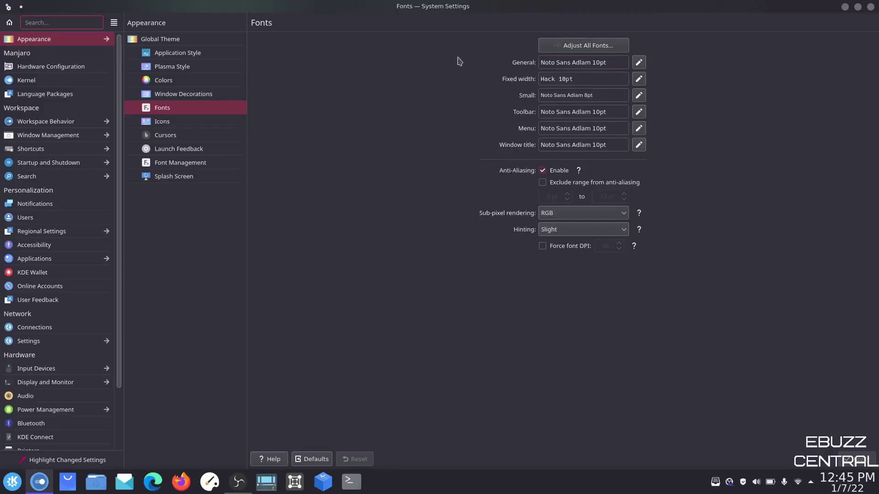
# Set all interface fonts back to Noto Sans and apply
pyautogui.click(583, 47)
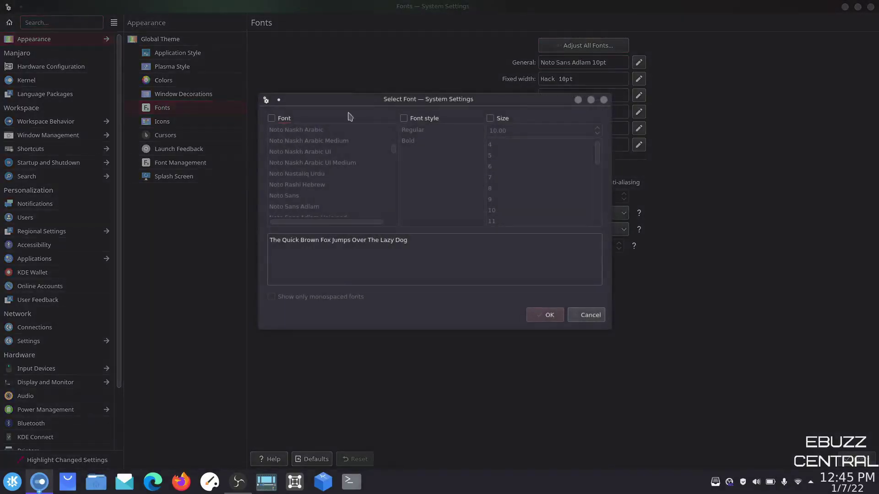
pyautogui.click(272, 119)
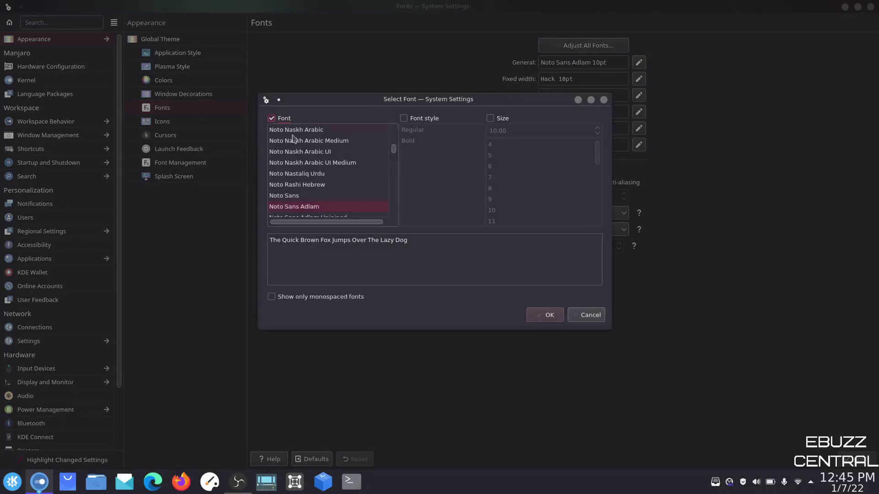
pyautogui.click(294, 199)
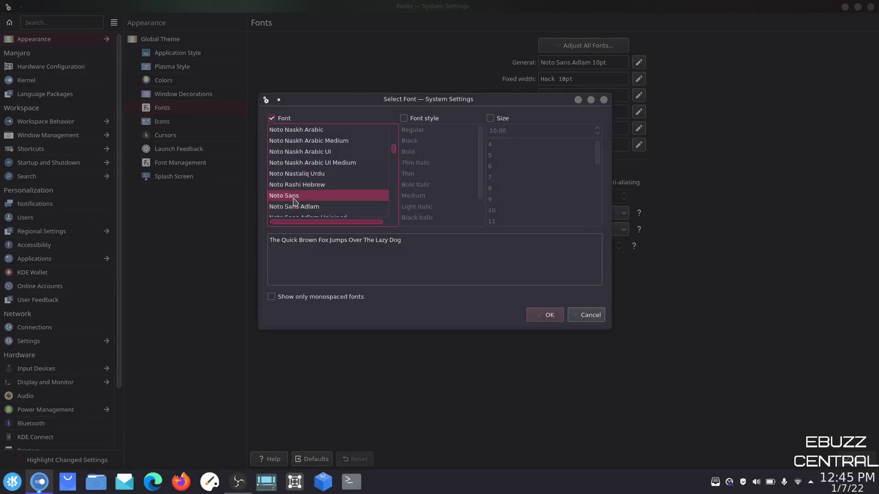
pyautogui.click(551, 320)
pyautogui.click(860, 463)
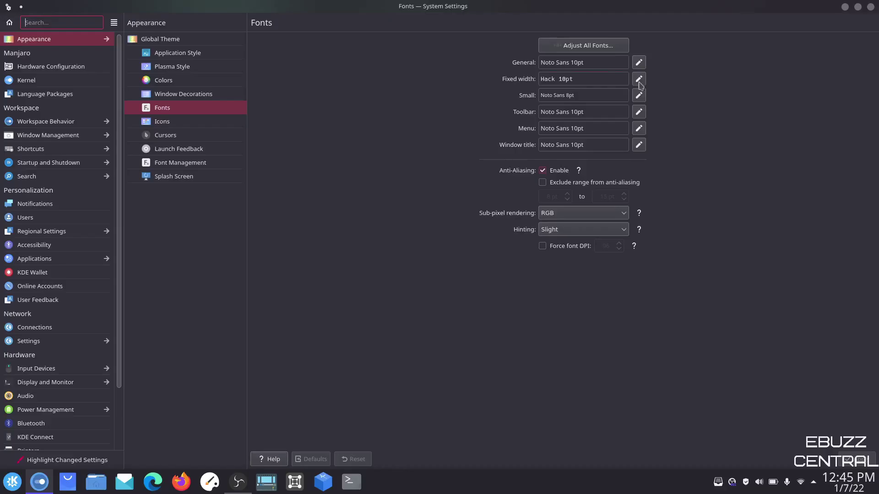
pyautogui.click(625, 46)
# Change every font's size to 12 pt, leaving the style unchanged, and apply
pyautogui.click(404, 119)
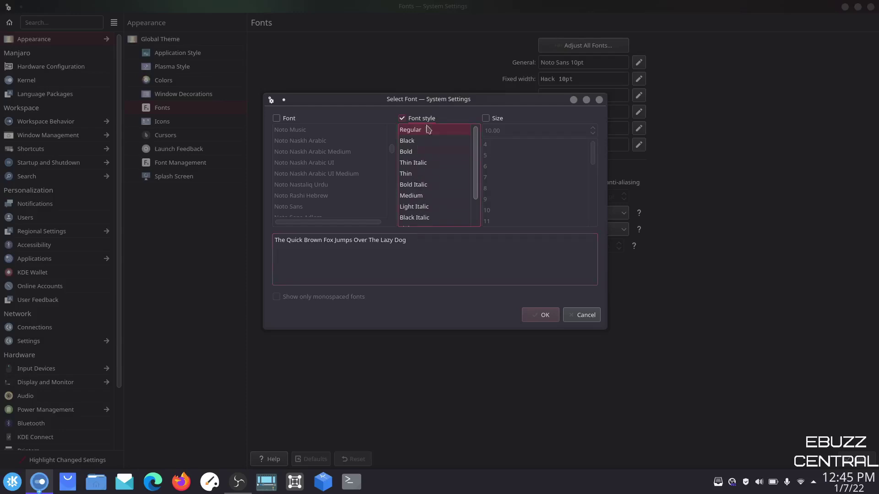
pyautogui.click(402, 119)
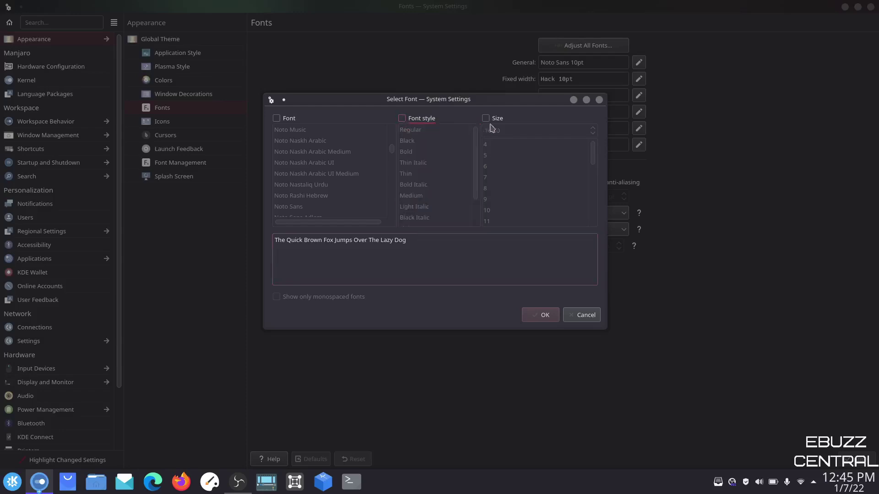
pyautogui.click(486, 119)
pyautogui.scroll(-1, 520, 167)
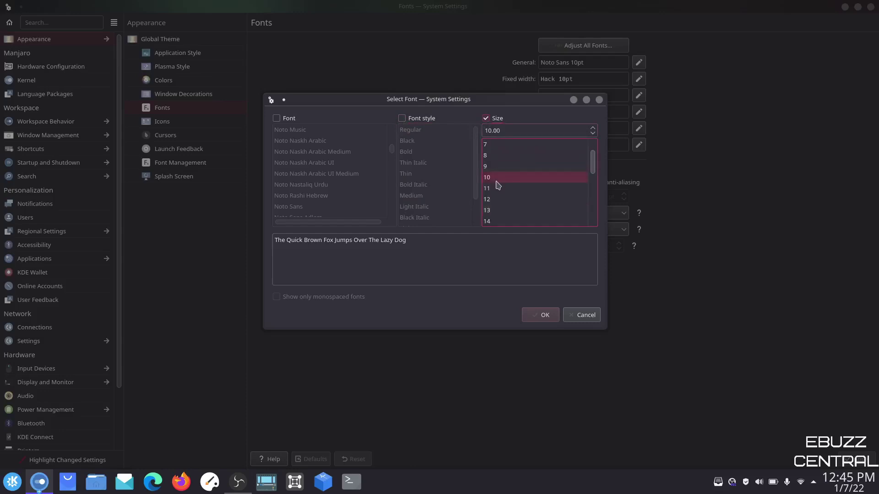
pyautogui.click(487, 200)
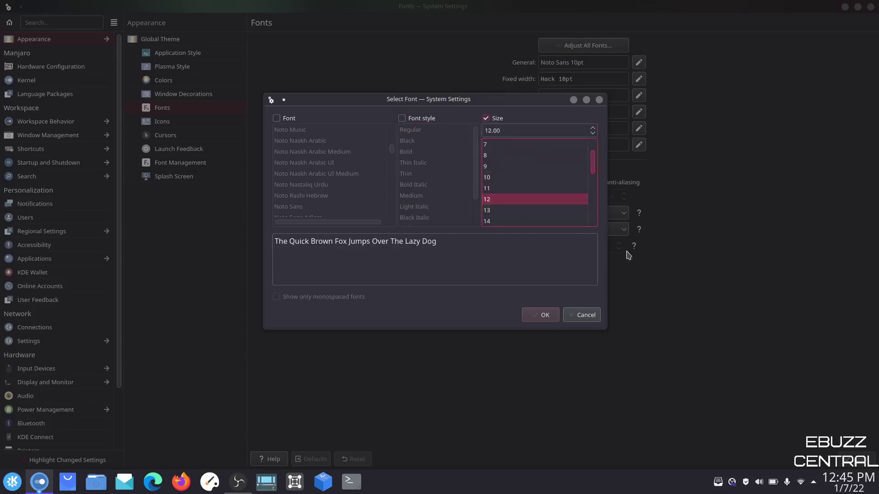
pyautogui.click(544, 317)
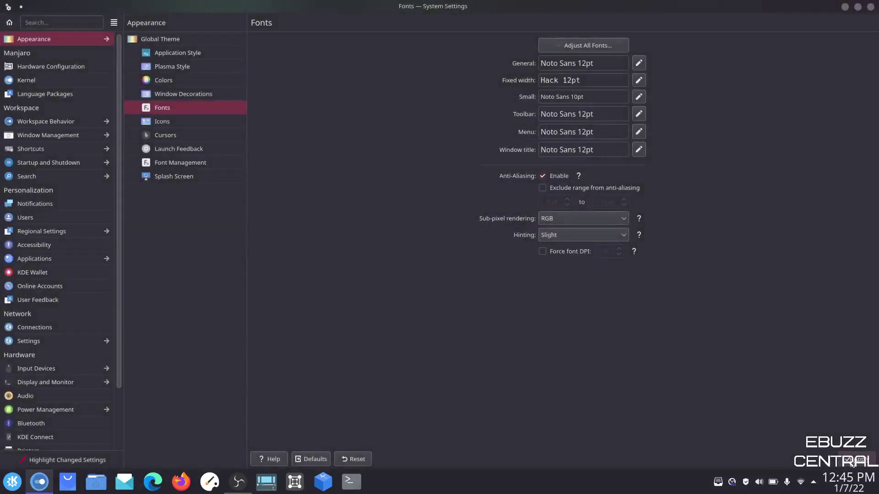
pyautogui.click(850, 460)
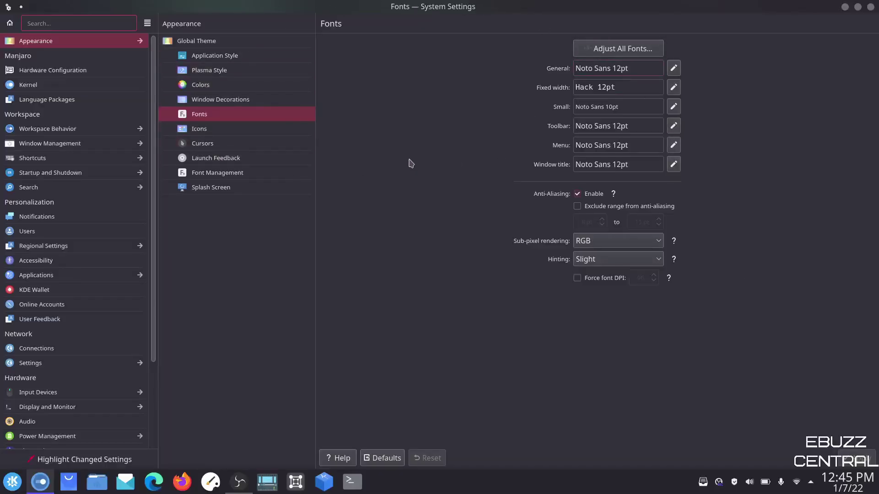
# Switch the icon theme from Tela to Tela circle dark and apply it
pyautogui.click(204, 129)
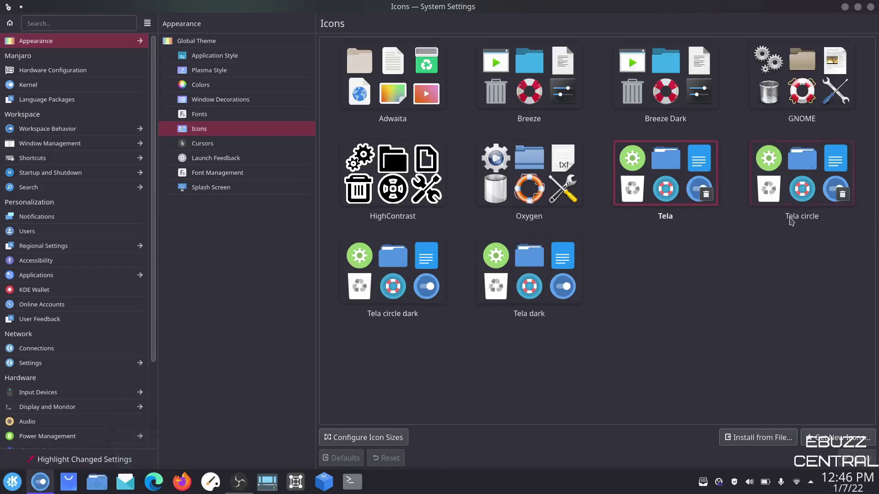
pyautogui.click(401, 284)
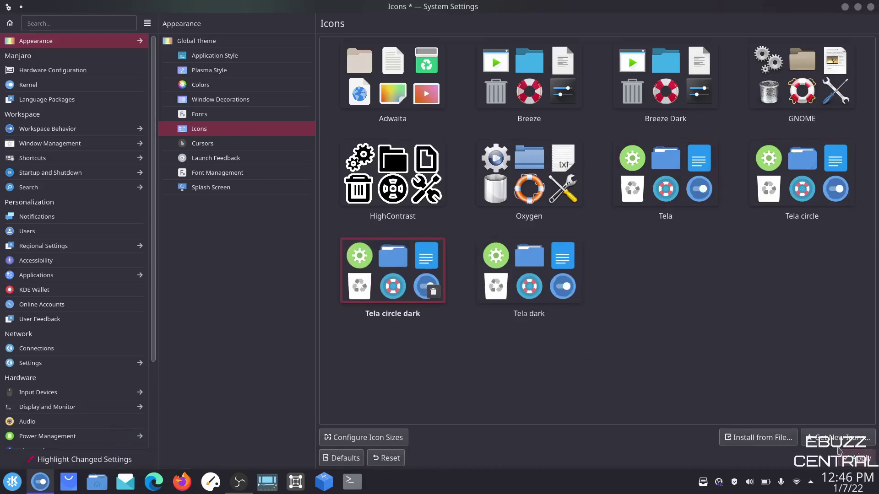
pyautogui.click(856, 458)
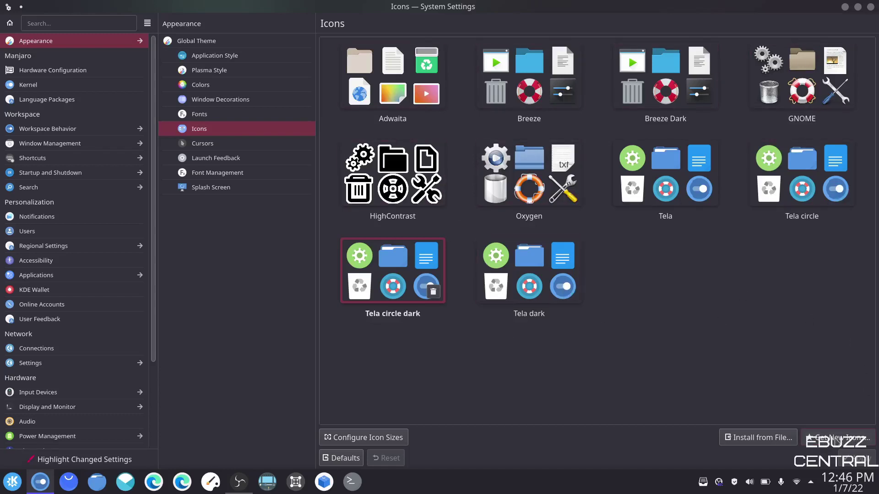
# Browse downloadable icon themes sorted by highest rating, then go to the Cursors page
pyautogui.click(837, 437)
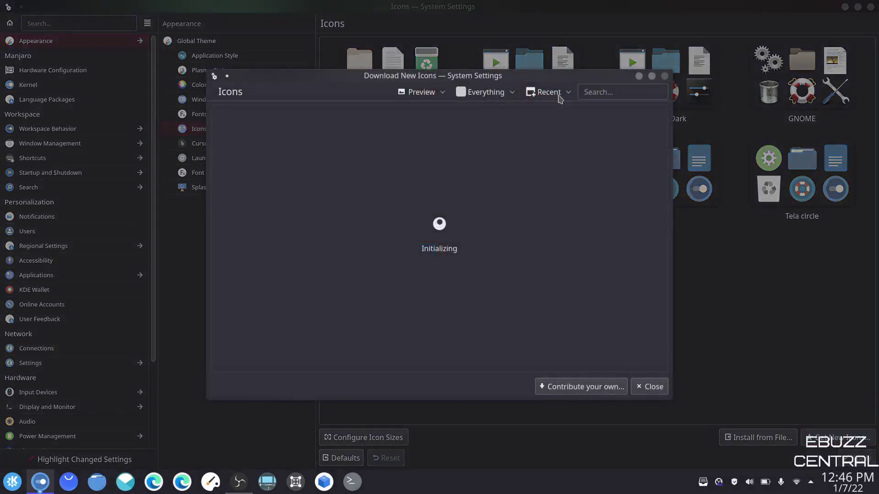
pyautogui.click(559, 95)
pyautogui.click(581, 142)
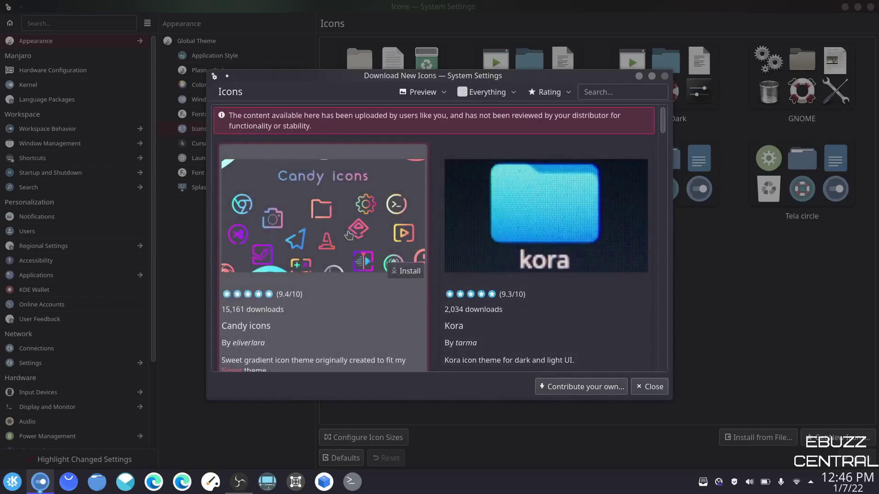
pyautogui.scroll(-12, 349, 235)
pyautogui.scroll(-3, 345, 235)
pyautogui.scroll(15, 344, 235)
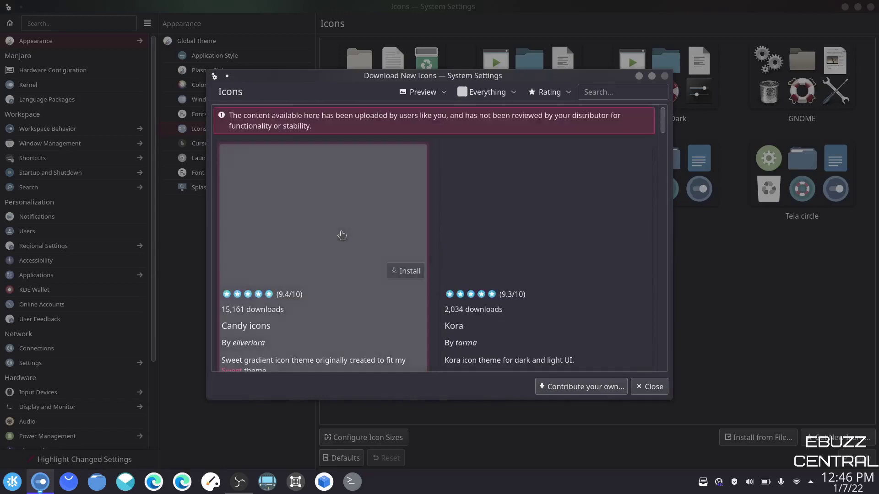
pyautogui.click(653, 388)
pyautogui.click(205, 146)
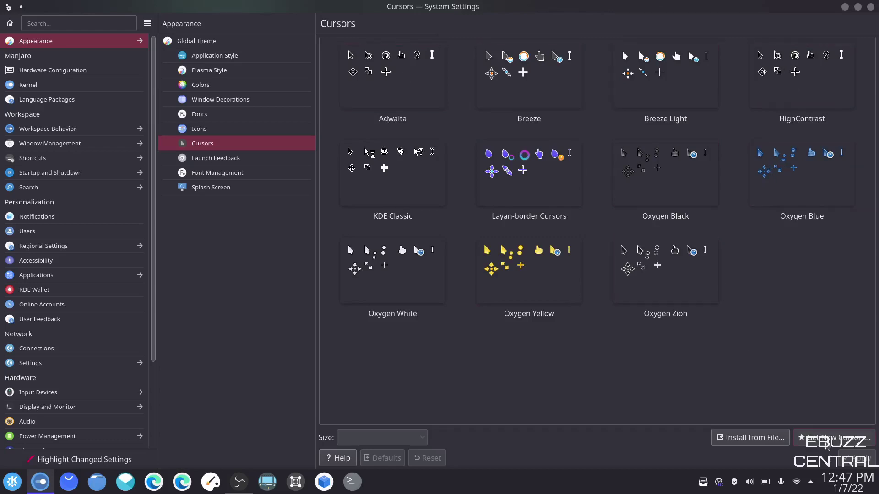
# Sort the downloadable cursor themes by highest rating and browse the list
pyautogui.click(834, 438)
pyautogui.click(549, 92)
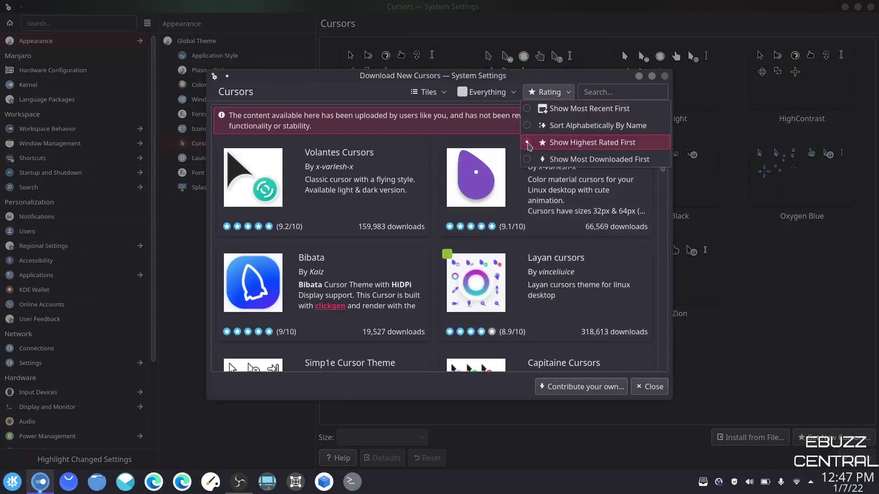
pyautogui.click(527, 143)
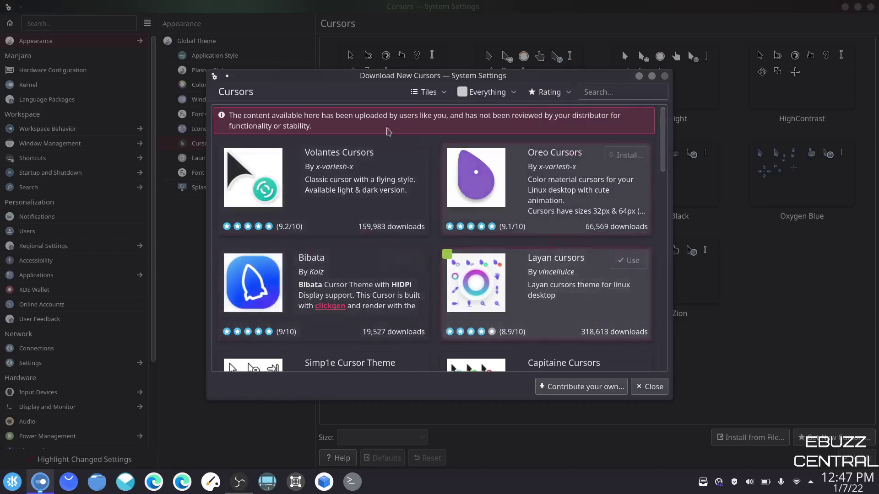
pyautogui.scroll(-6, 494, 254)
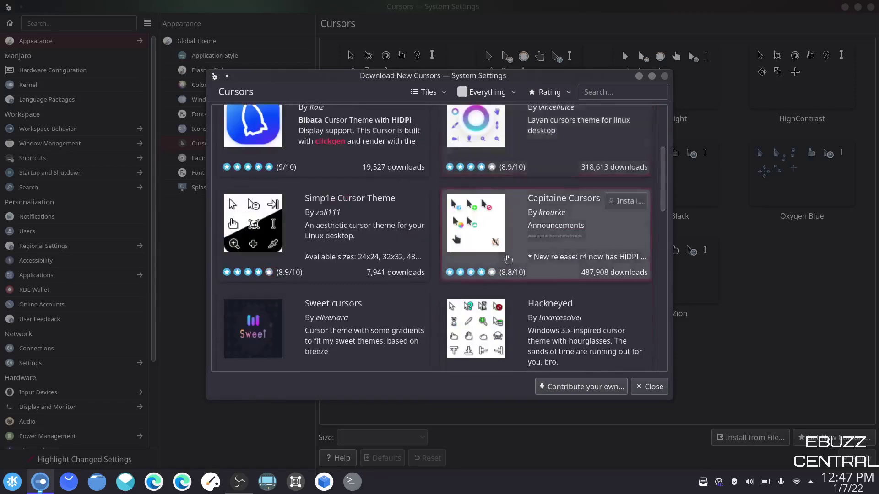
pyautogui.scroll(-3, 494, 255)
pyautogui.scroll(10, 458, 266)
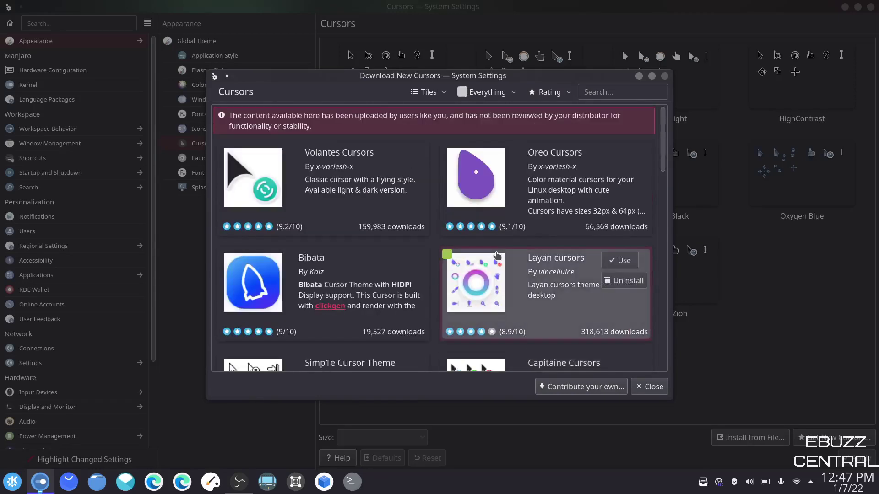
# View an enlarged Volantes Cursors screenshot, close the catalogue, and go to Launch Feedback
pyautogui.click(312, 184)
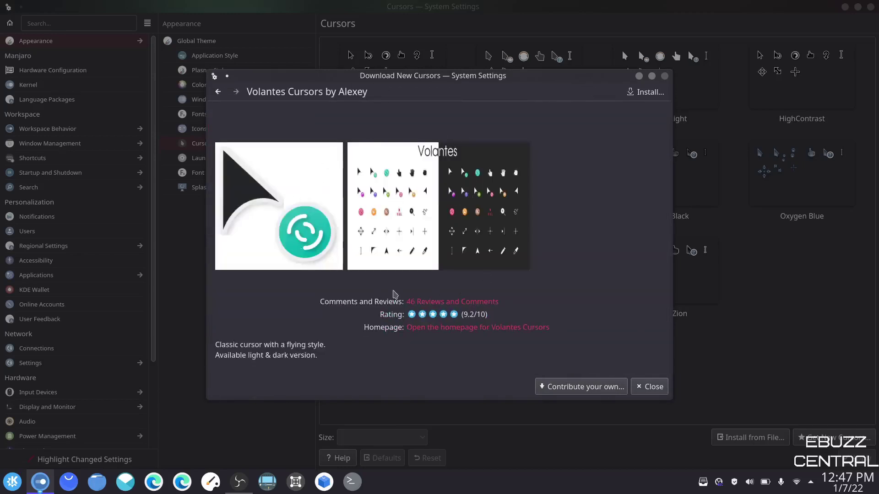
pyautogui.click(400, 210)
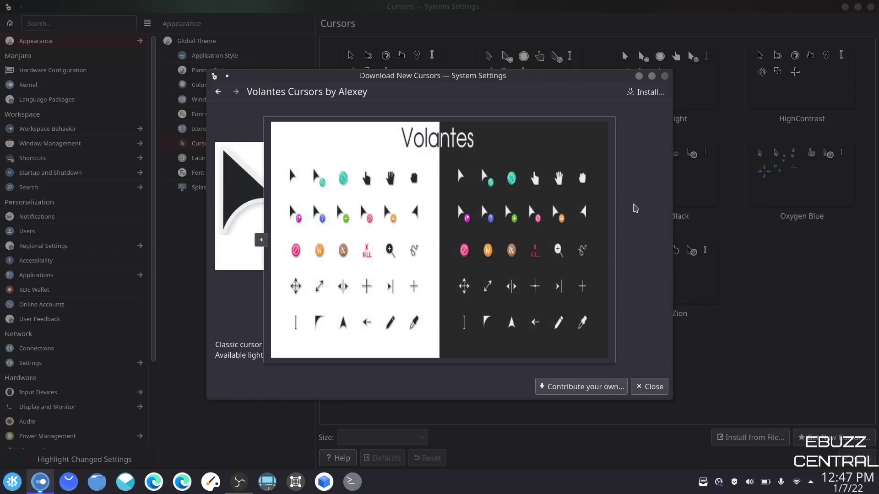
pyautogui.click(656, 386)
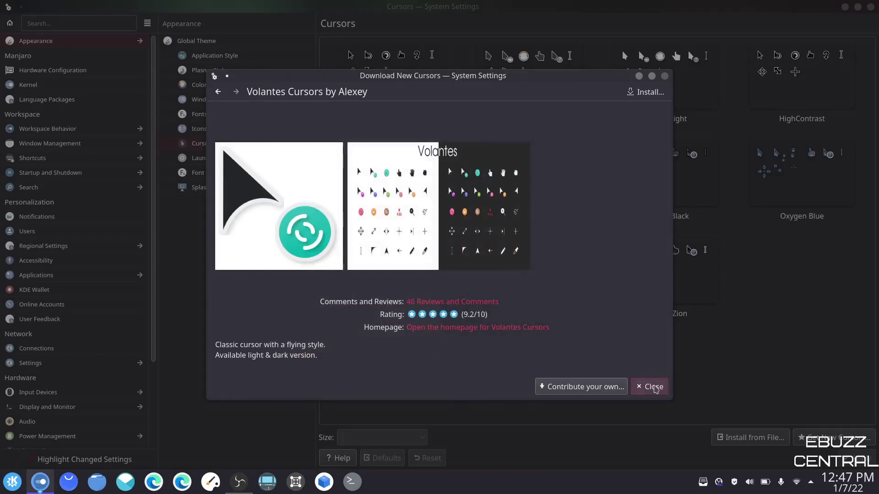
pyautogui.click(656, 388)
pyautogui.click(235, 159)
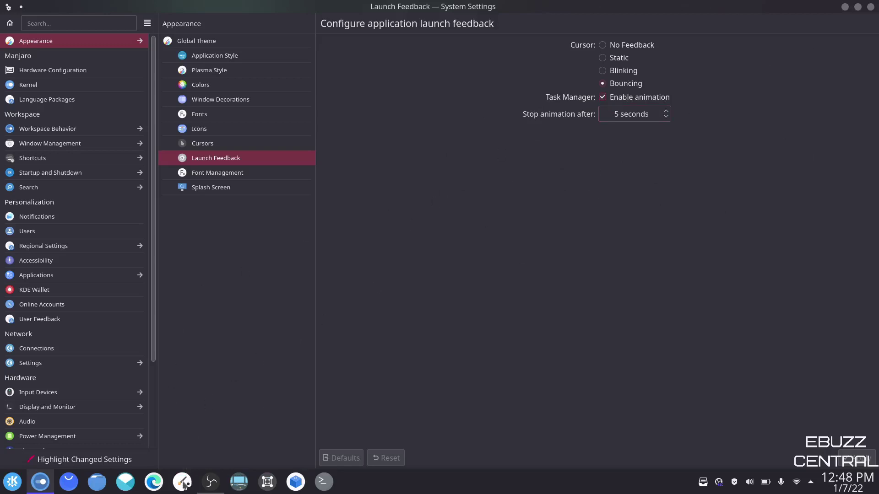
pyautogui.click(184, 483)
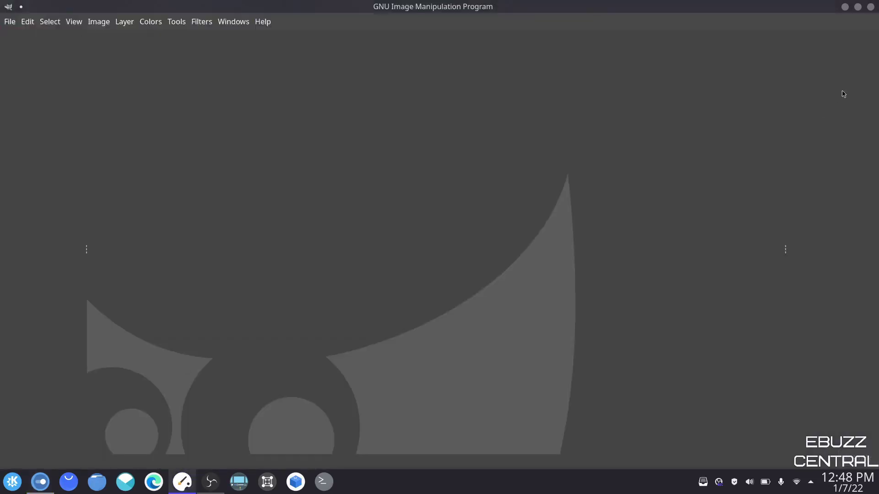
pyautogui.click(870, 6)
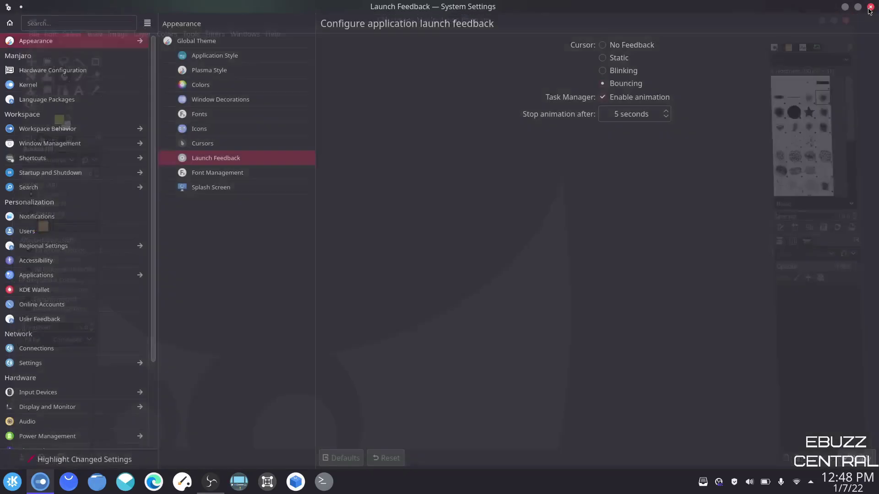
pyautogui.click(182, 482)
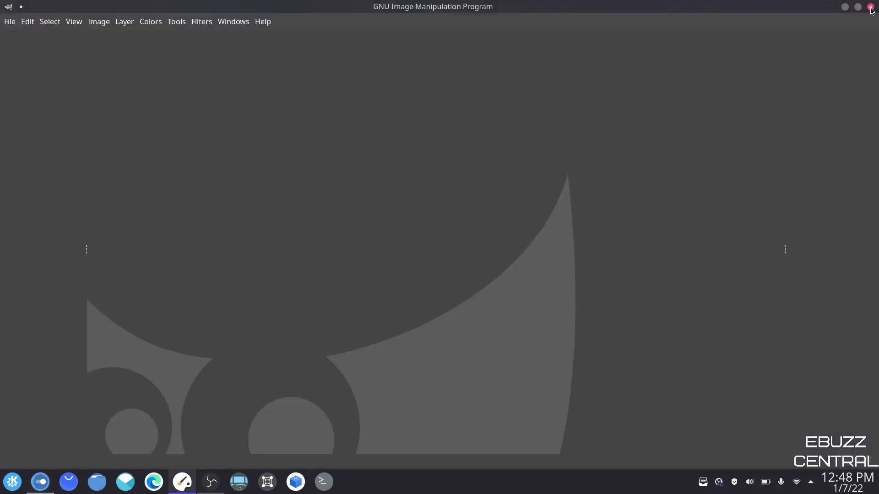
pyautogui.click(871, 7)
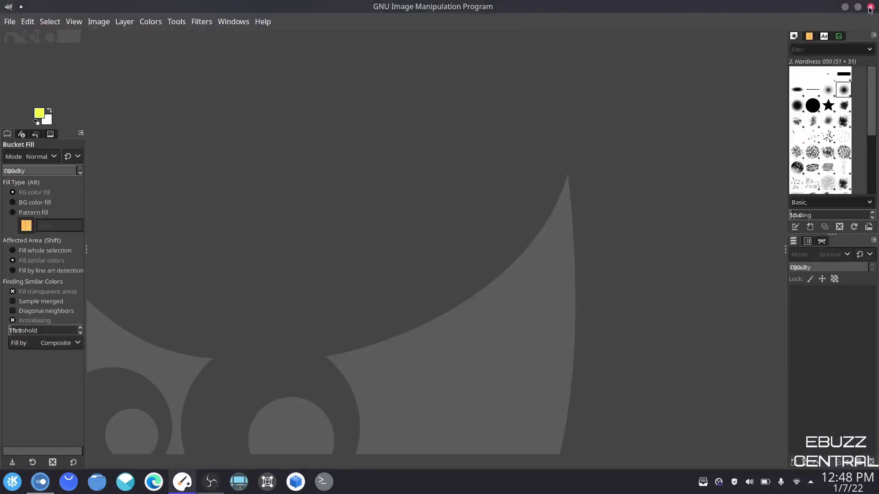
pyautogui.click(603, 72)
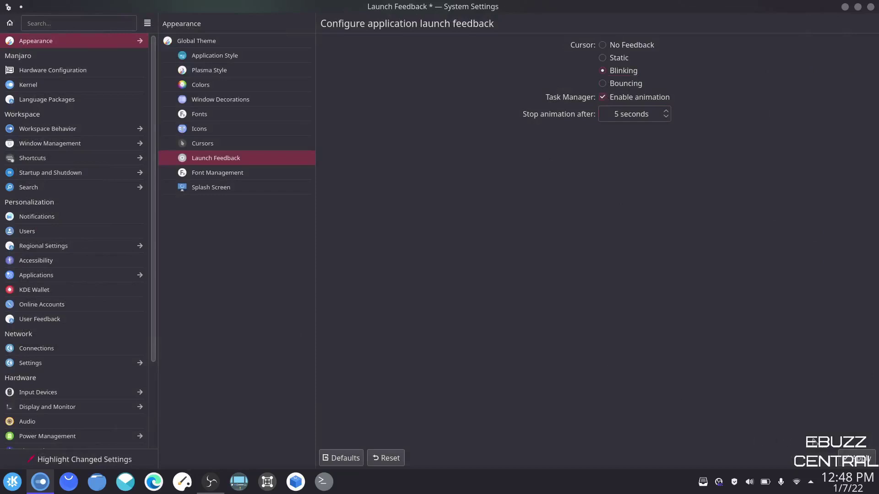
pyautogui.click(857, 458)
pyautogui.click(183, 482)
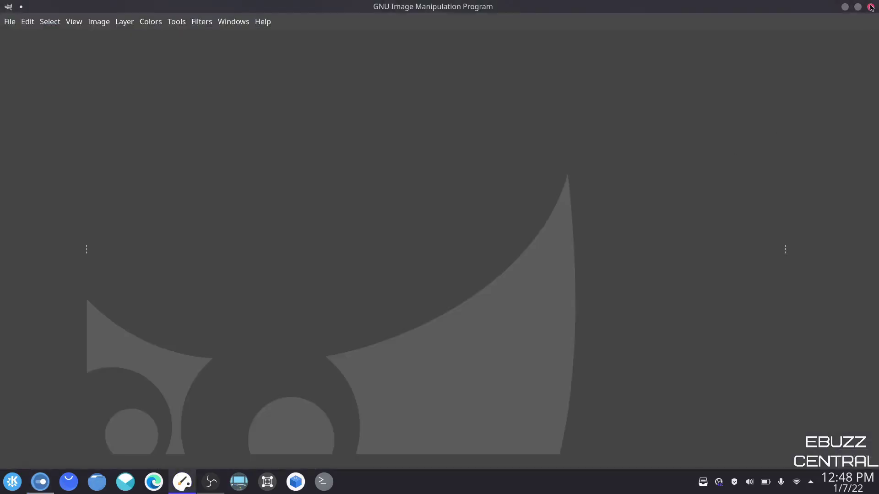
pyautogui.click(871, 7)
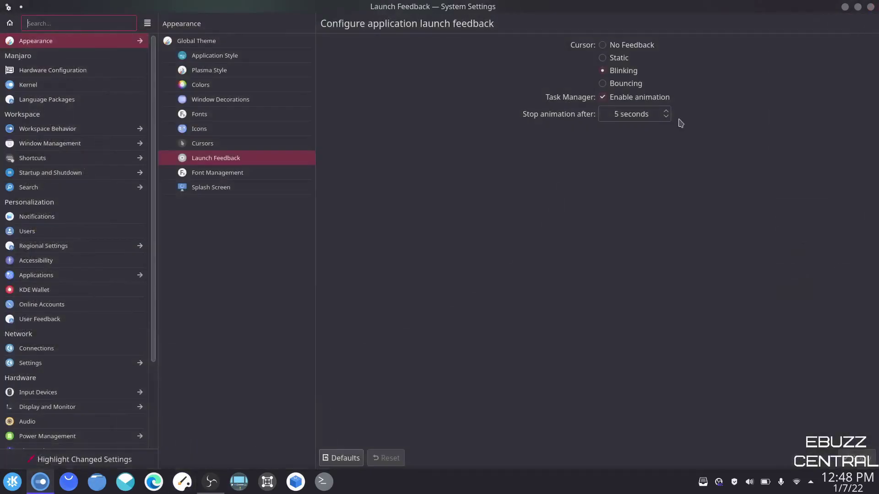
pyautogui.click(603, 84)
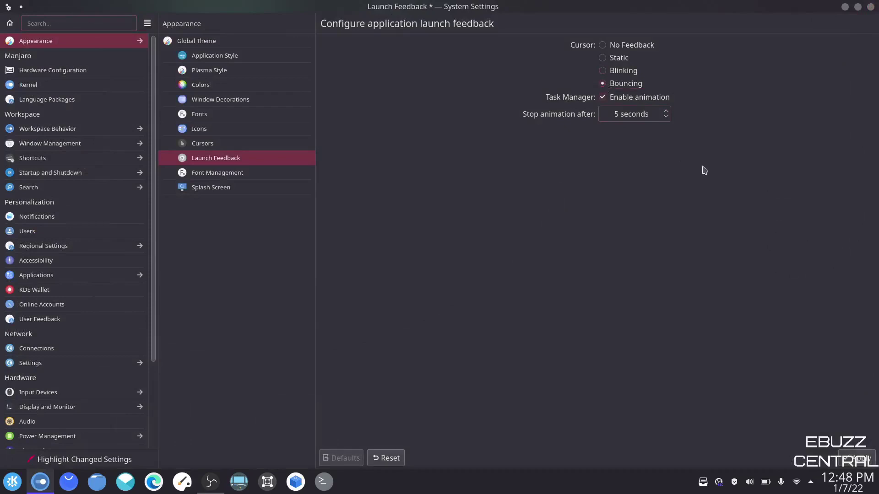
pyautogui.click(852, 454)
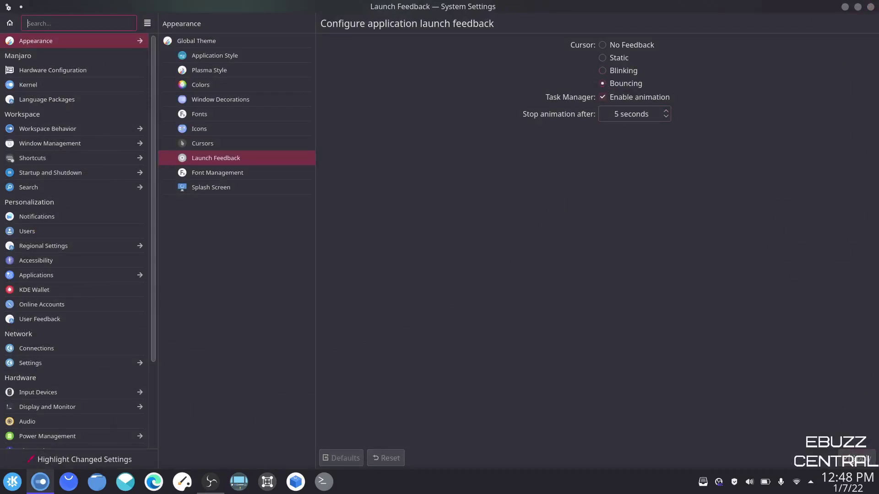
# Preview the MalOtf, Nimbus Sans Narrow and Noto Color Emoji fonts in Font Management
pyautogui.click(212, 177)
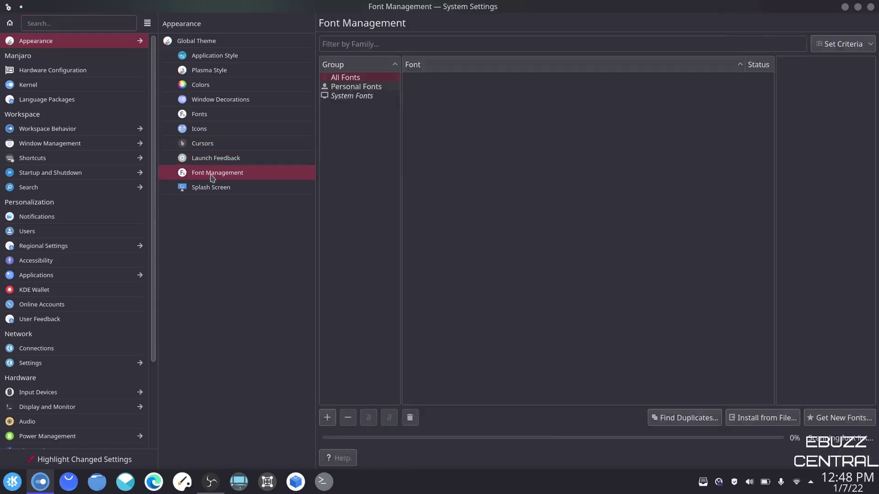
pyautogui.scroll(-7, 502, 189)
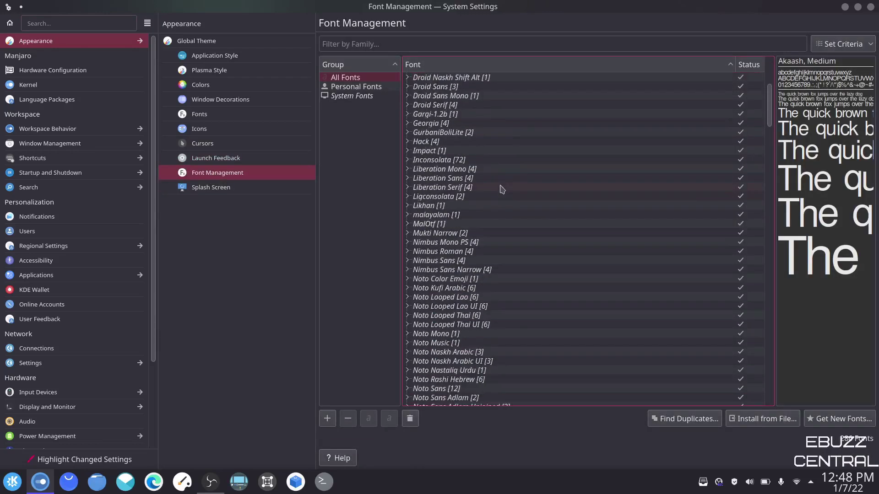
pyautogui.click(464, 226)
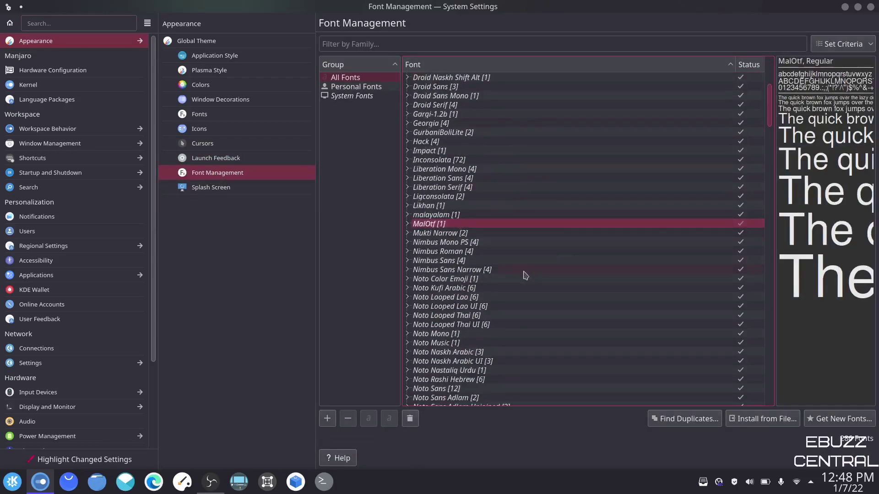
pyautogui.click(480, 272)
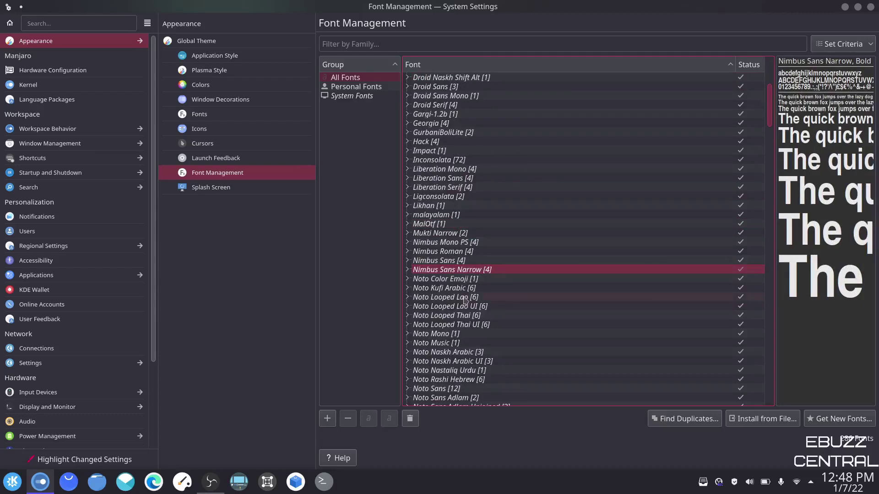
pyautogui.click(449, 280)
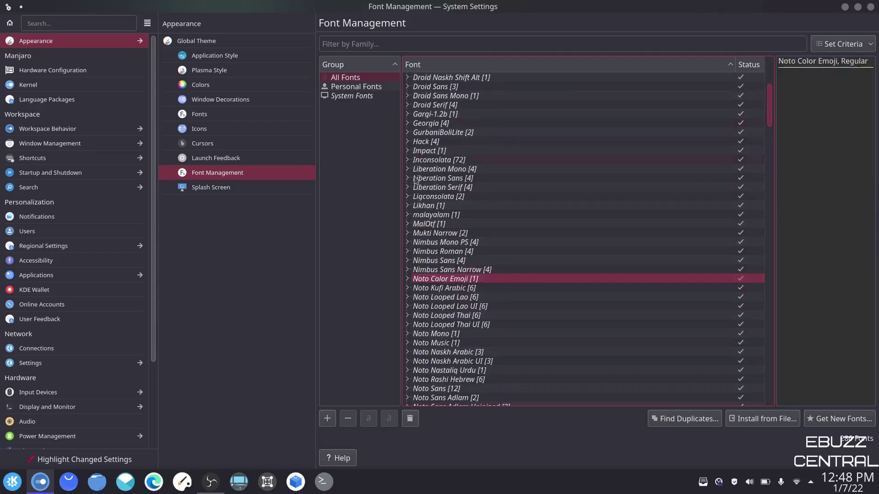
# Filter by Personal Fonts, then System Fonts, then return to All Fonts and scroll the list
pyautogui.click(354, 88)
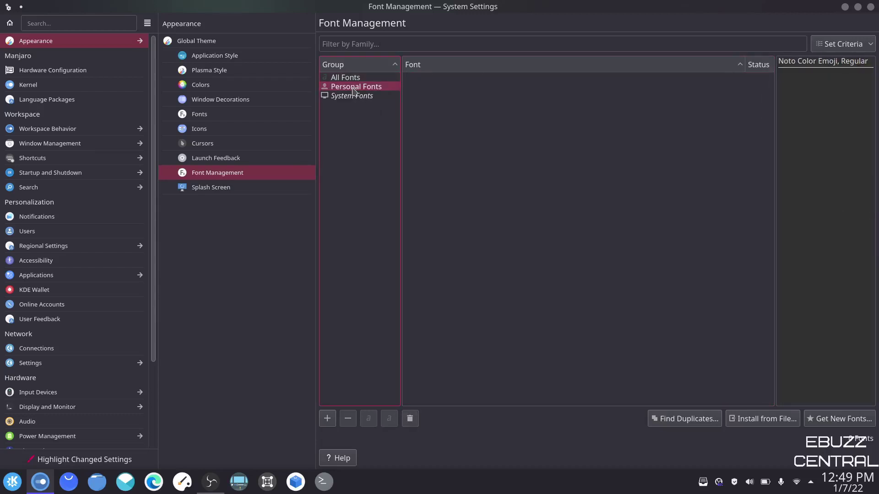
pyautogui.click(352, 98)
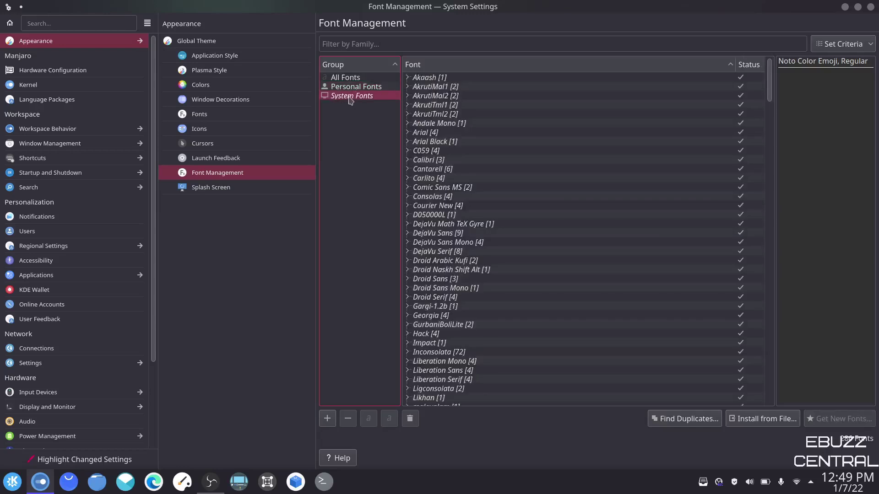
pyautogui.click(345, 88)
pyautogui.click(346, 79)
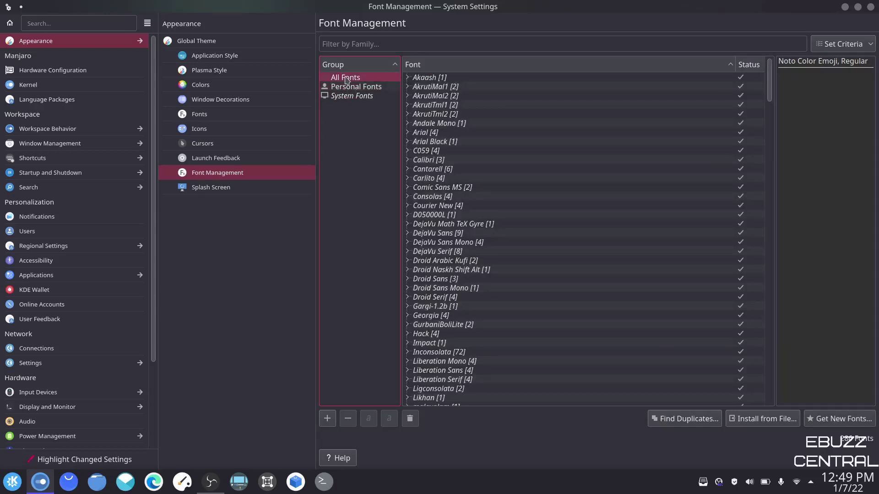
pyautogui.scroll(-20, 492, 180)
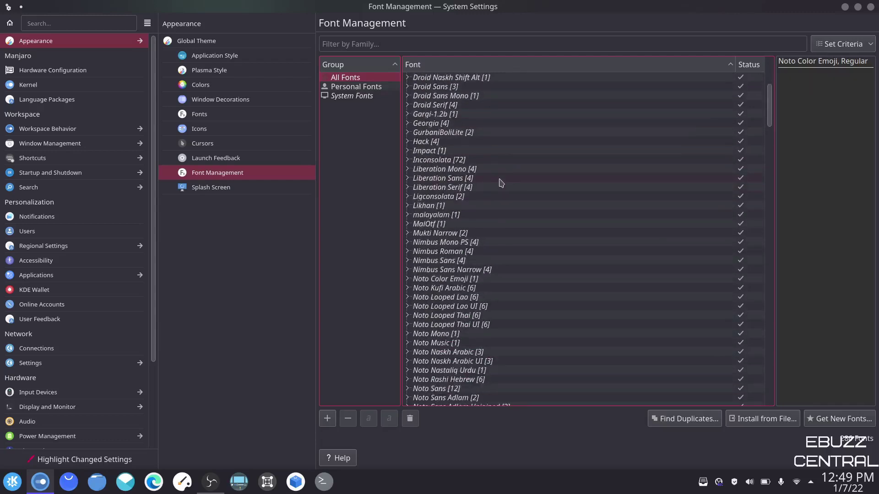
pyautogui.scroll(-20, 500, 187)
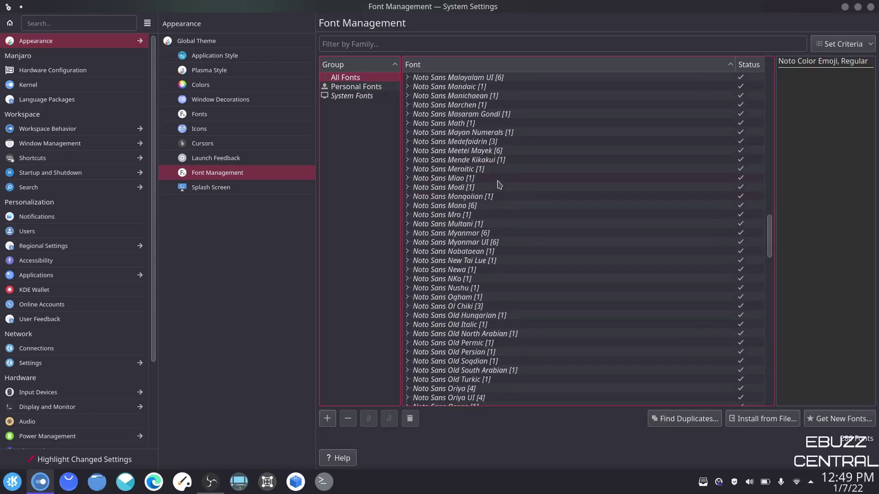
pyautogui.scroll(-20, 494, 186)
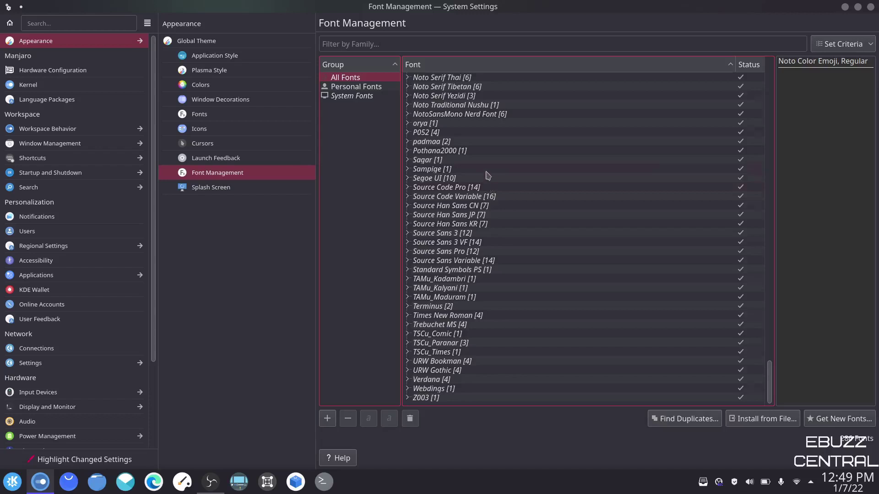
pyautogui.scroll(20, 487, 176)
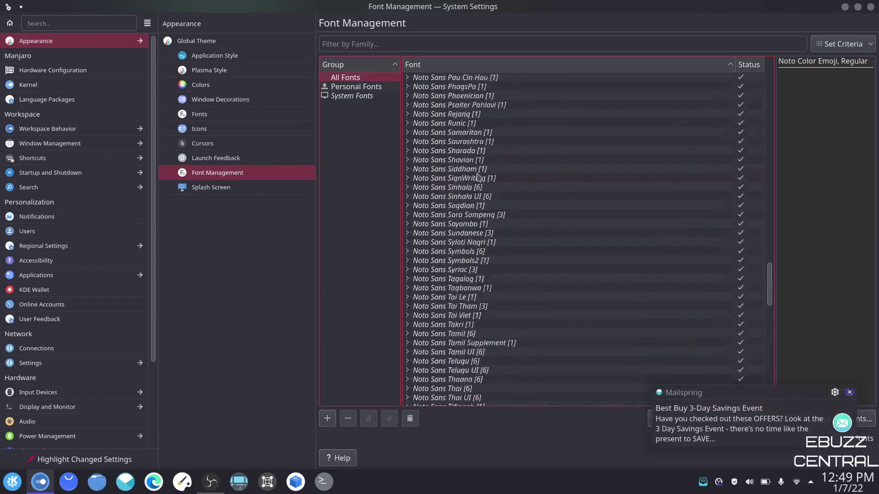
pyautogui.scroll(11, 477, 177)
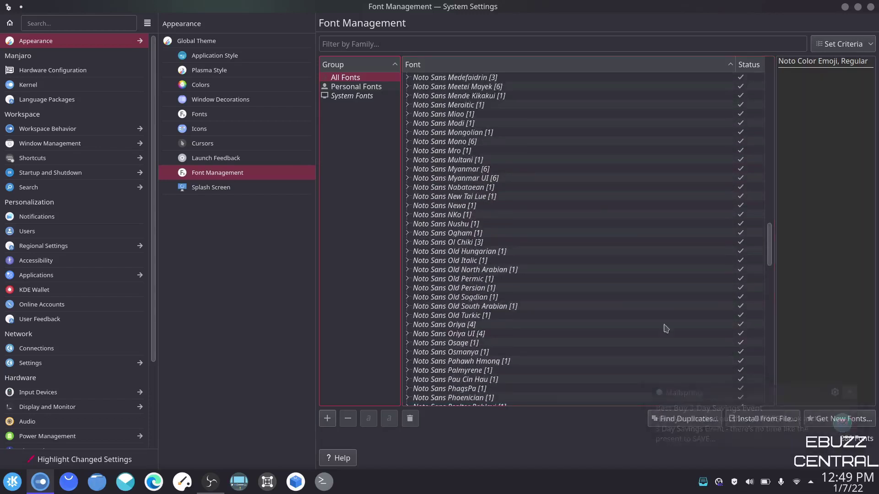
# Try the Breath splash screen, keep Layan selected, and preview Breath
pyautogui.click(206, 188)
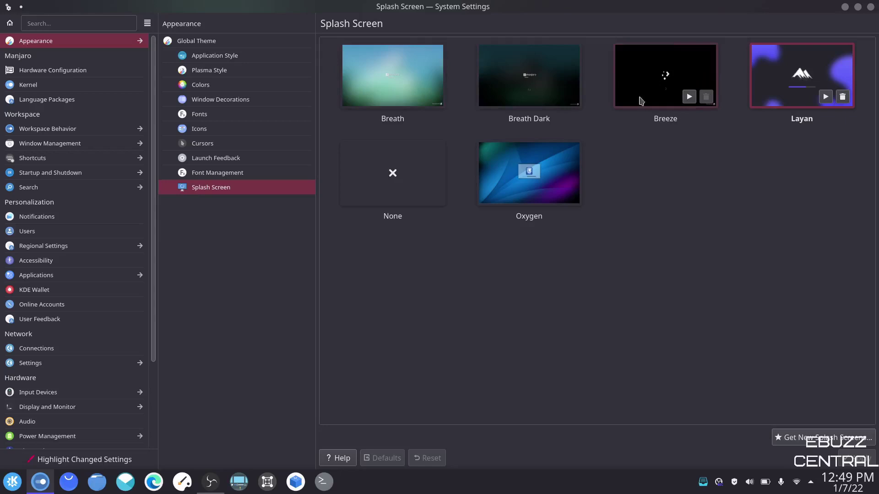
pyautogui.click(389, 89)
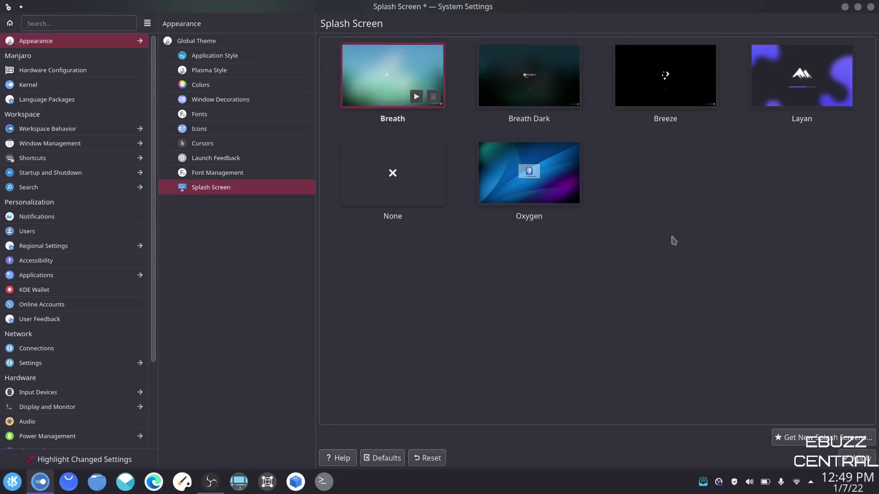
pyautogui.click(800, 79)
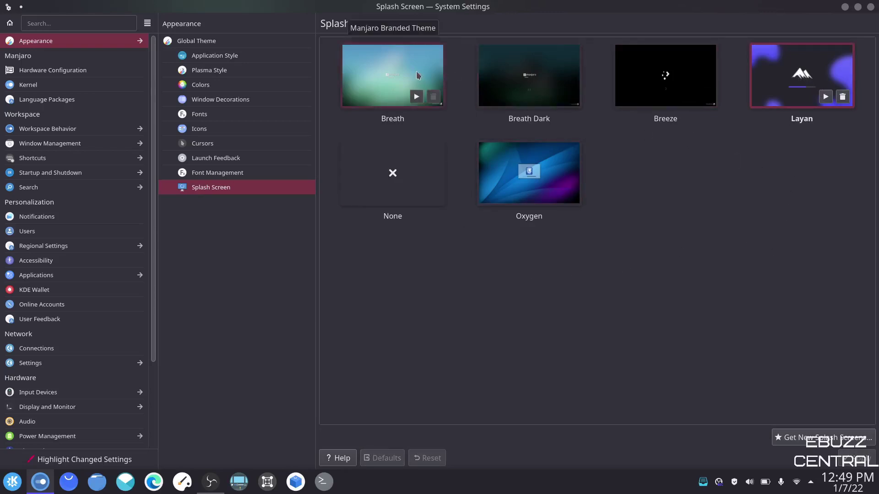
pyautogui.click(416, 97)
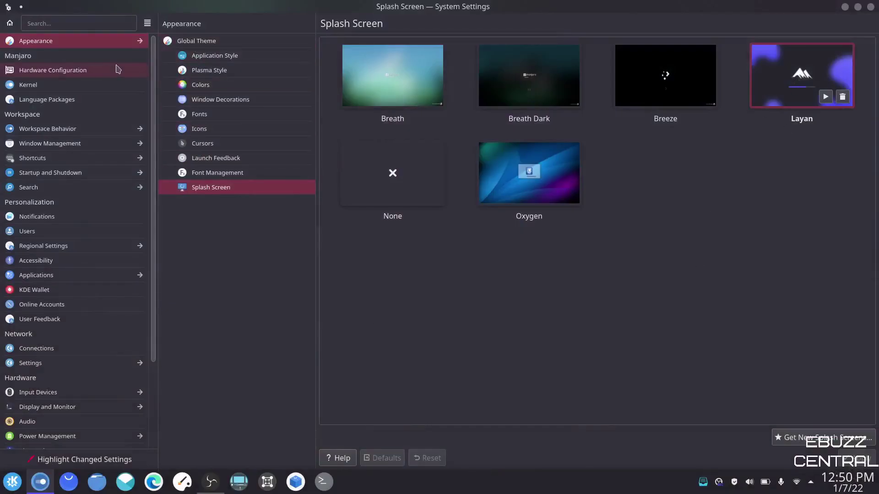
# Check the video-hybrid-amd-nvidia-prime driver's Remove/Reinstall options, leaving it unchanged
pyautogui.click(64, 72)
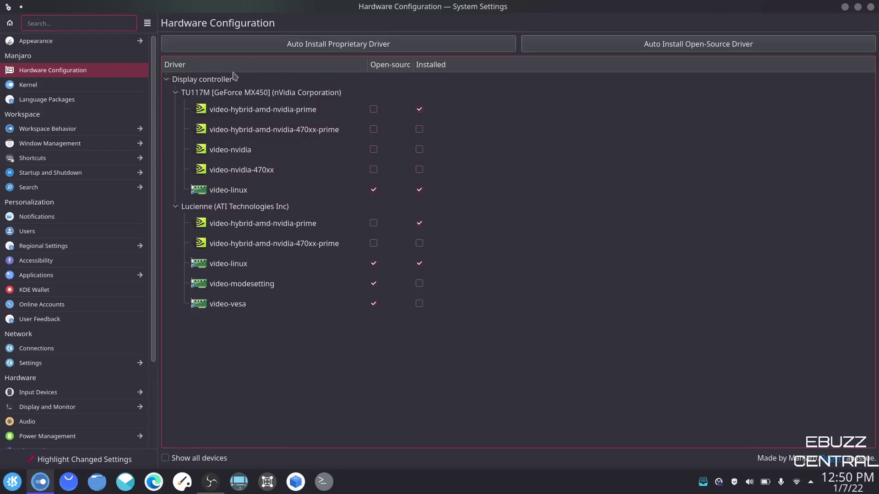
pyautogui.rightClick(311, 111)
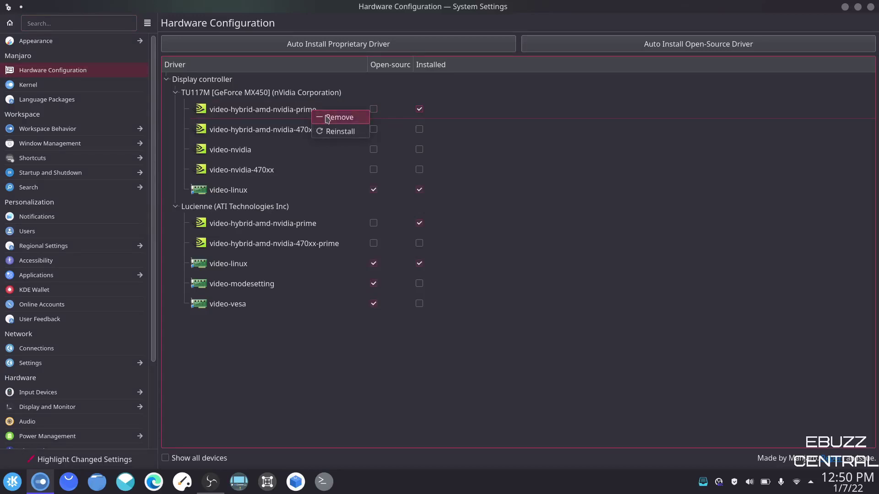
pyautogui.click(666, 192)
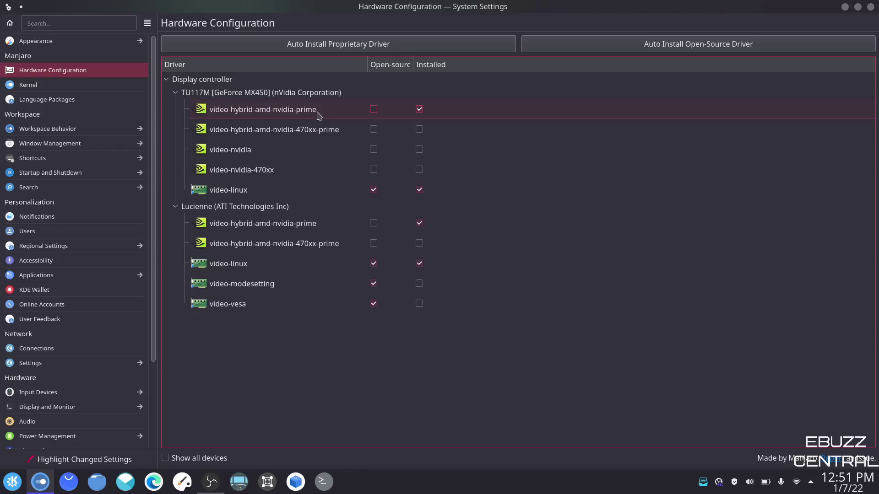
# Show Manjaro's Kernel page, where Linux 5.15.12-1 is running and installed
pyautogui.click(26, 89)
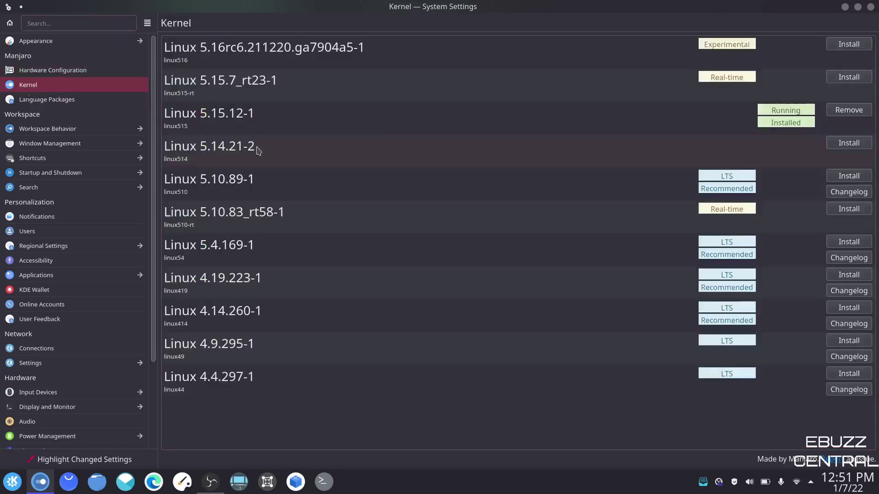
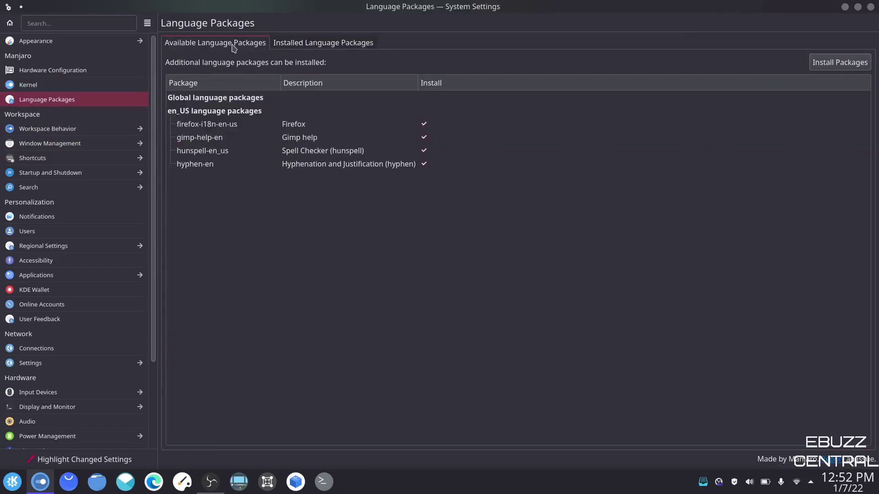
# Check the installed language packages, return to Available, then go to Workspace Behavior's General Behavior page
pyautogui.click(304, 46)
pyautogui.click(247, 44)
pyautogui.click(68, 129)
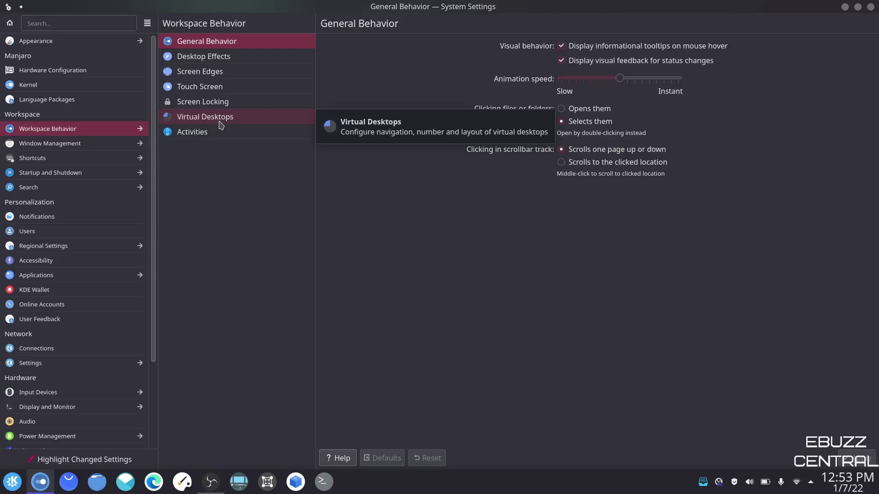
# Turn hover tooltips off and back on, applying each change
pyautogui.click(562, 46)
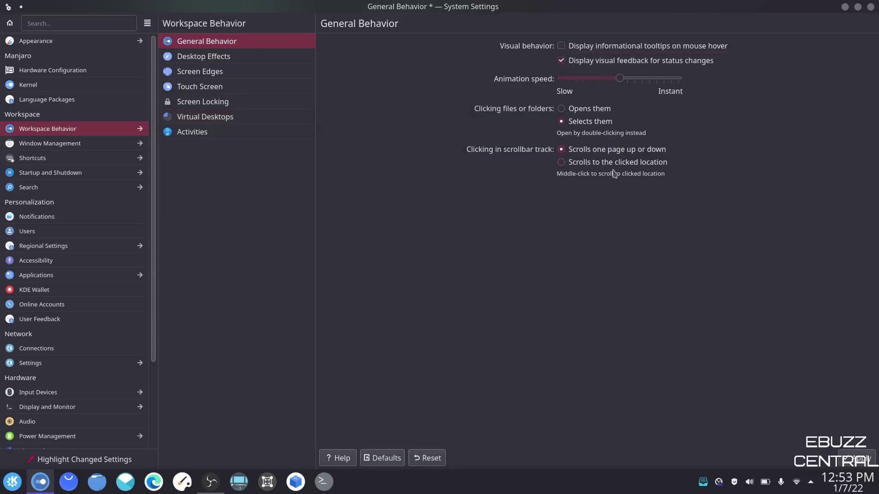
pyautogui.click(869, 459)
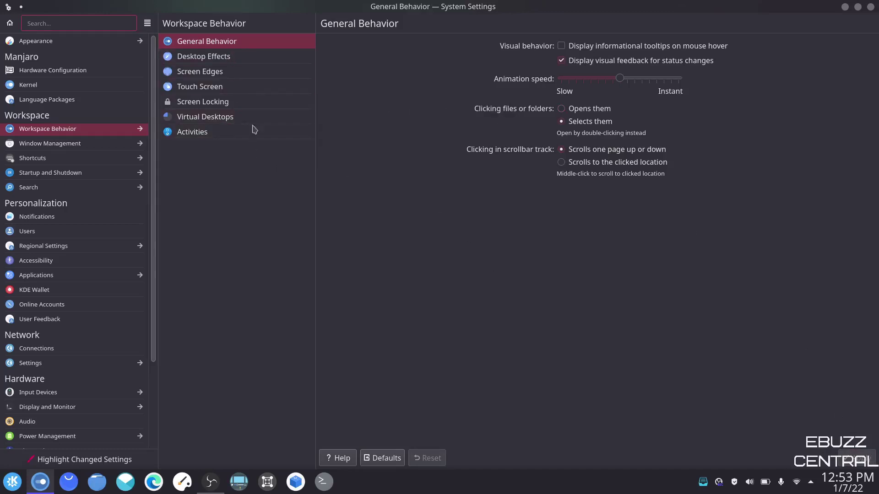
pyautogui.click(561, 46)
pyautogui.click(857, 458)
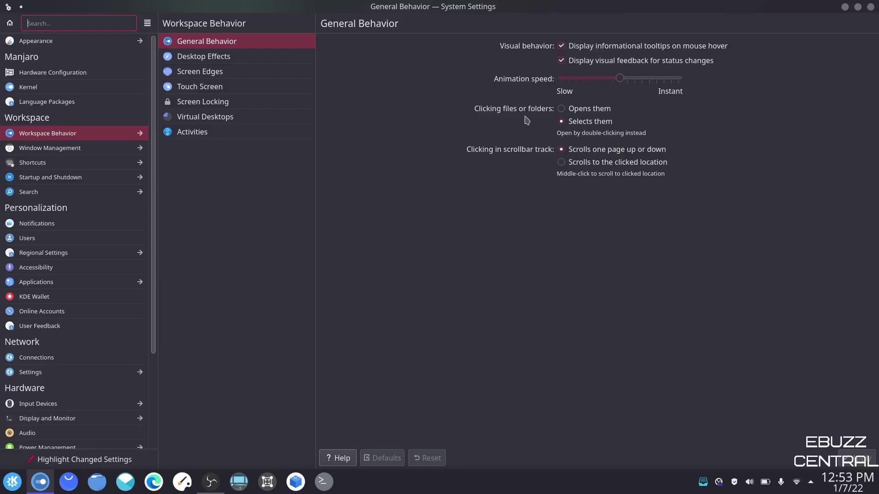
# Switch file clicks to open, back to select, then bring up the application launcher
pyautogui.click(562, 110)
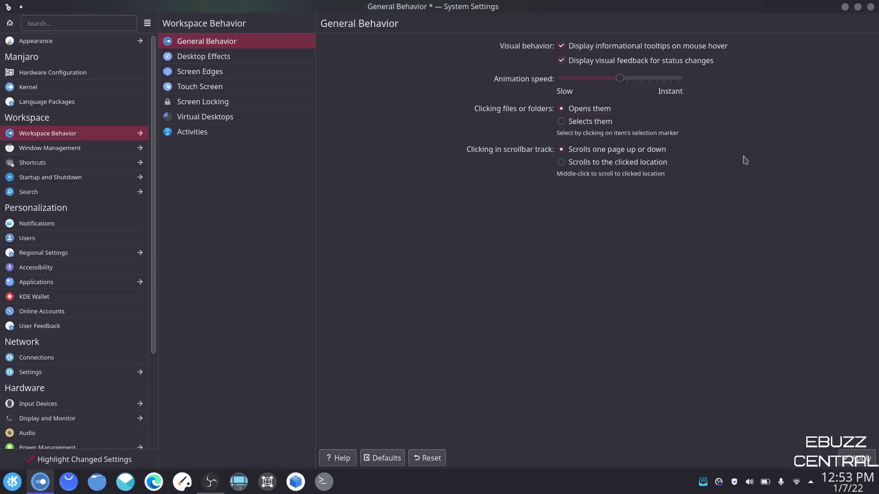
pyautogui.click(562, 122)
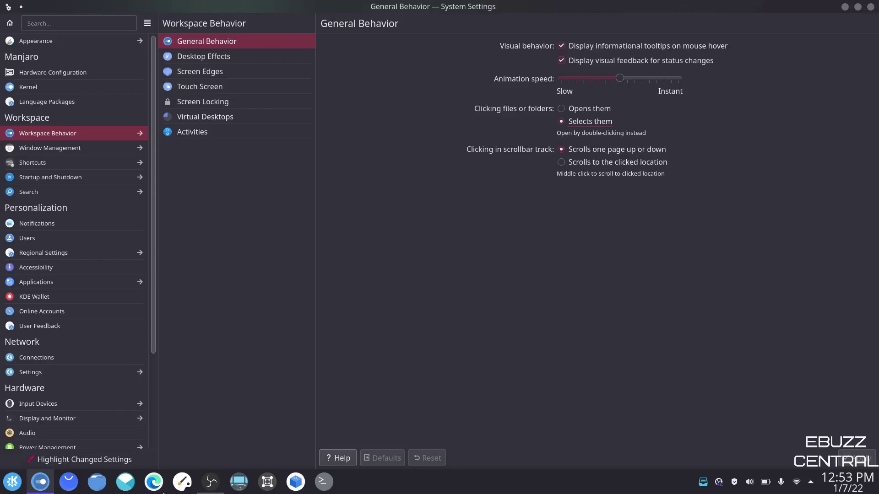
pyautogui.click(13, 486)
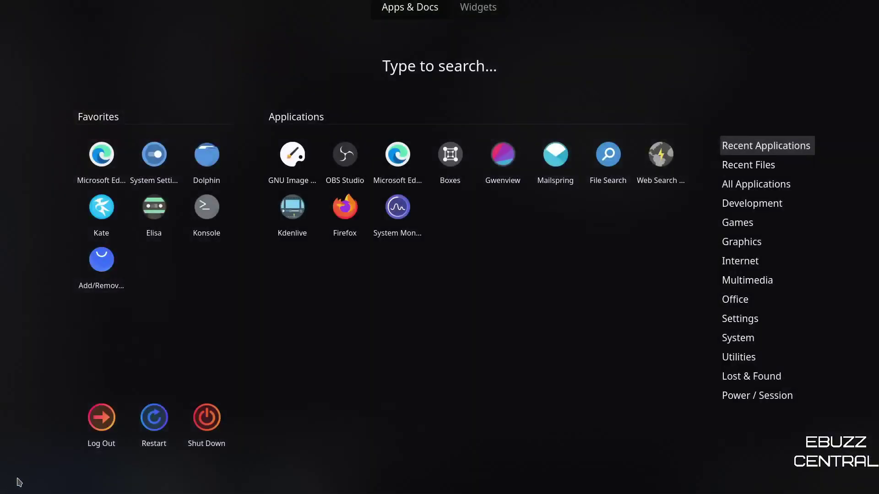
# Open a new Firefox window from the launcher and search Google for 'ebuzz central'
pyautogui.rightClick(347, 210)
pyautogui.click(352, 217)
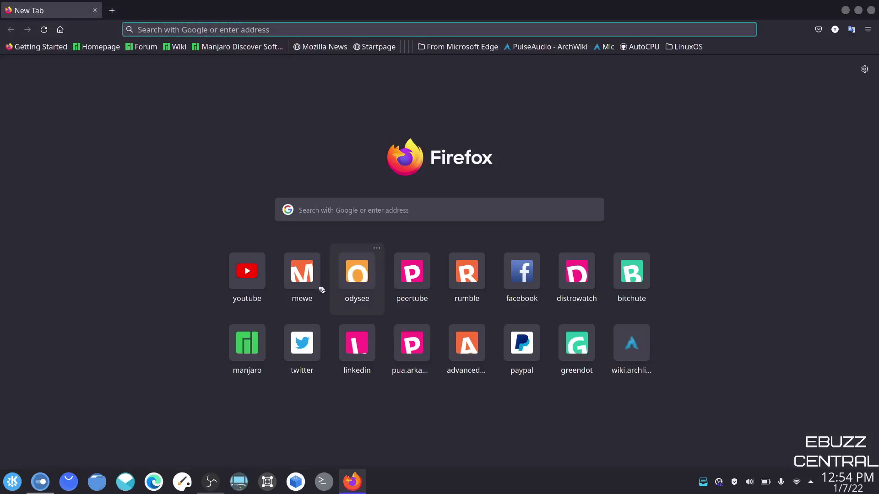
pyautogui.click(265, 29)
pyautogui.write('ebuzz')
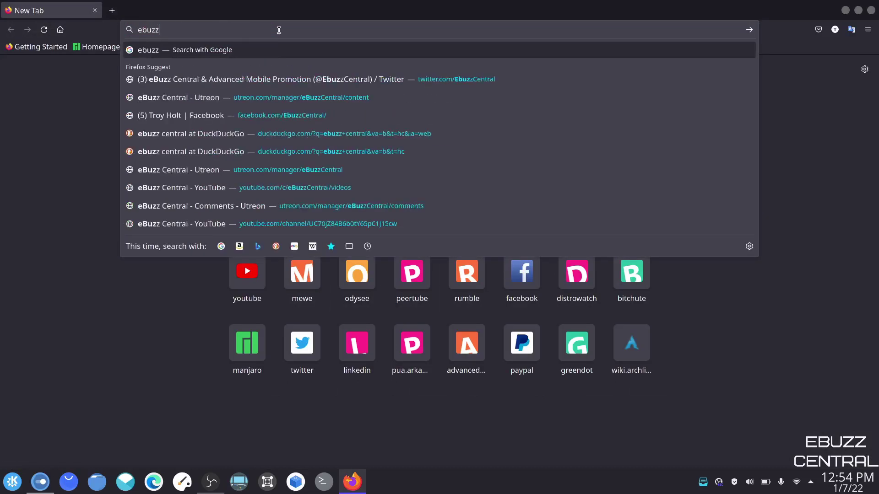
pyautogui.write(' central')
pyautogui.press('Return')
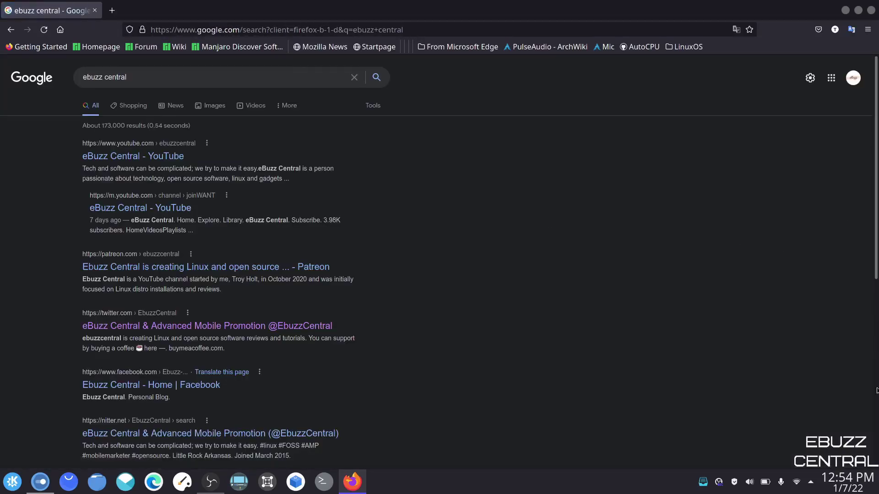
pyautogui.scroll(-5, 877, 391)
pyautogui.press('F5')
# Back in System Settings, set scrollbar-track clicks to scroll to the clicked location and apply
pyautogui.click(876, 126)
pyautogui.click(40, 482)
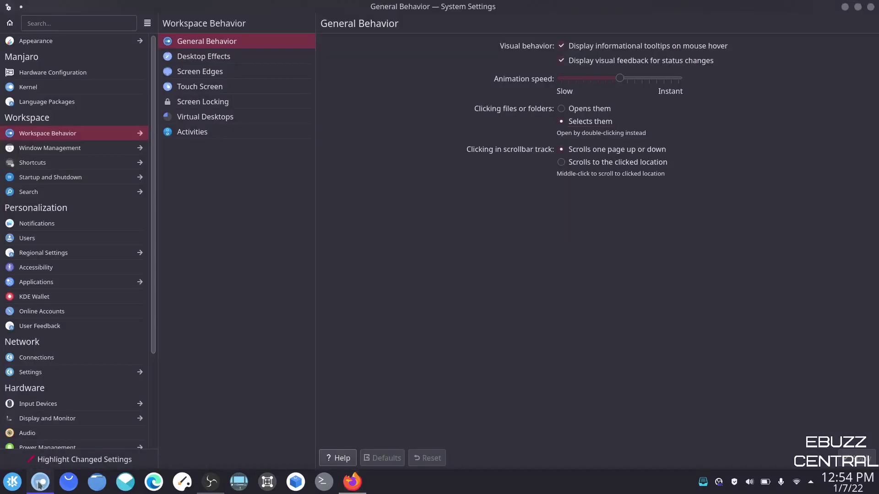
pyautogui.click(562, 163)
pyautogui.click(863, 458)
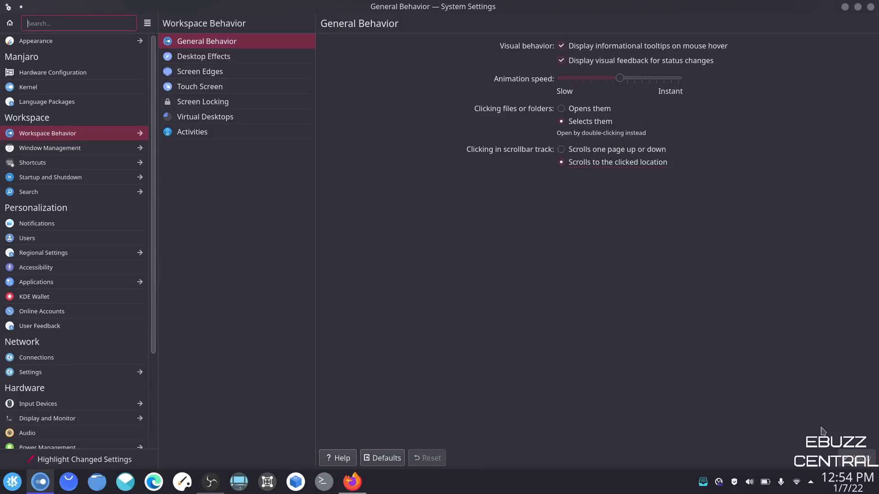
# Scroll the Firefox results, close Firefox, and restore one-page-up-or-down track scrolling, applied
pyautogui.click(352, 482)
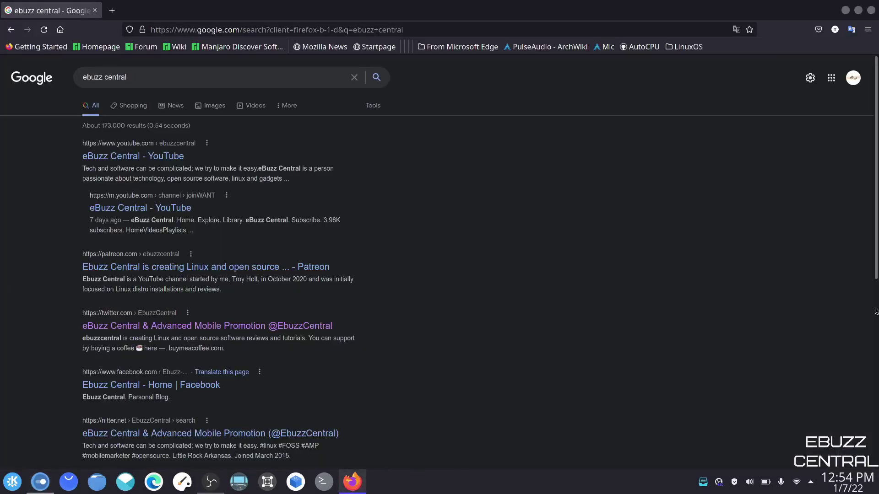
pyautogui.scroll(-2, 875, 311)
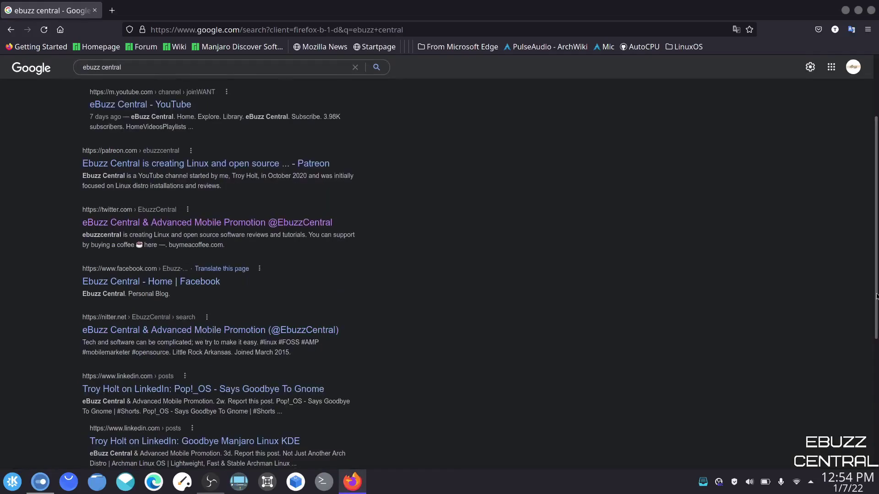
pyautogui.scroll(3, 876, 296)
pyautogui.scroll(-8, 876, 302)
pyautogui.scroll(2, 877, 310)
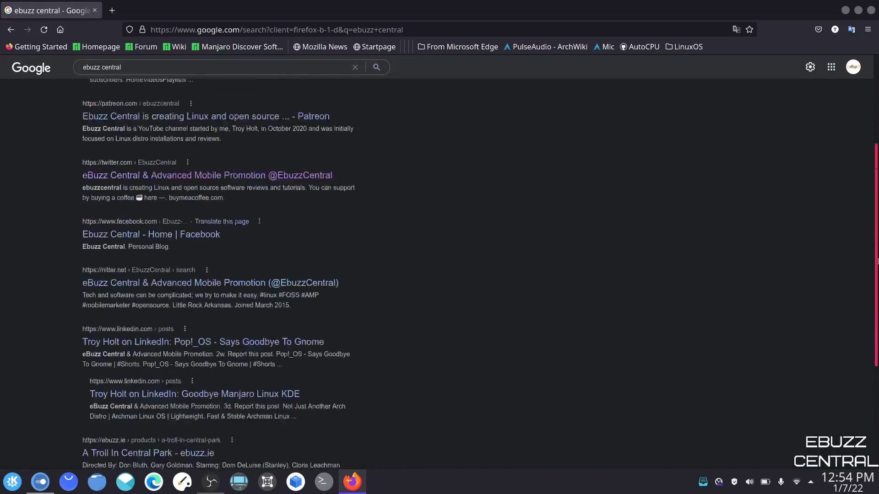
pyautogui.scroll(5, 877, 309)
pyautogui.click(870, 11)
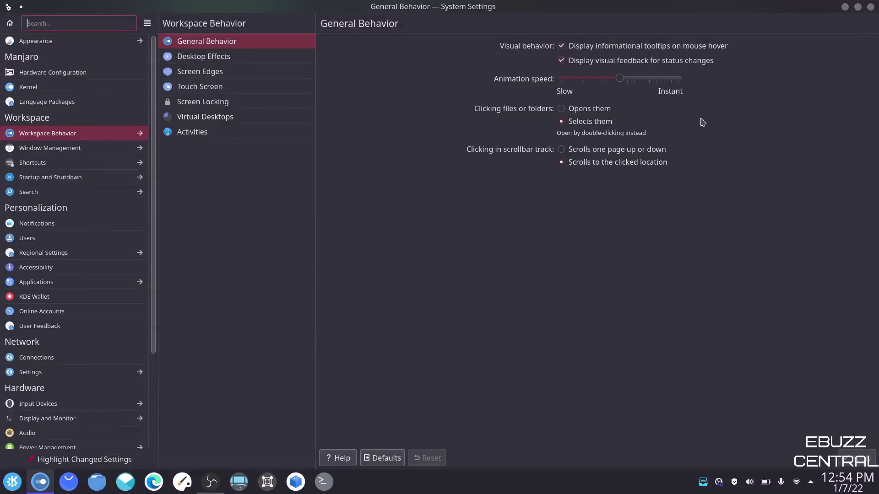
pyautogui.click(562, 151)
pyautogui.click(855, 458)
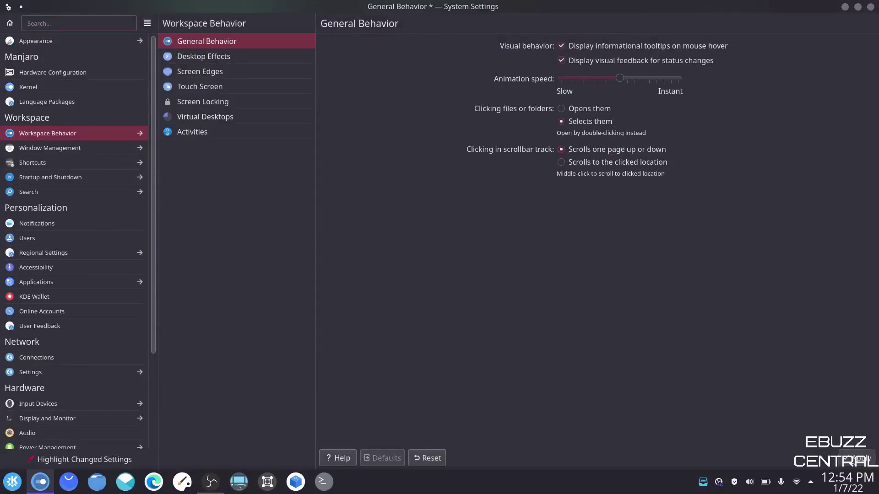
# Open Desktop Effects and scroll through its accessibility, appearance and window effects list
pyautogui.click(221, 62)
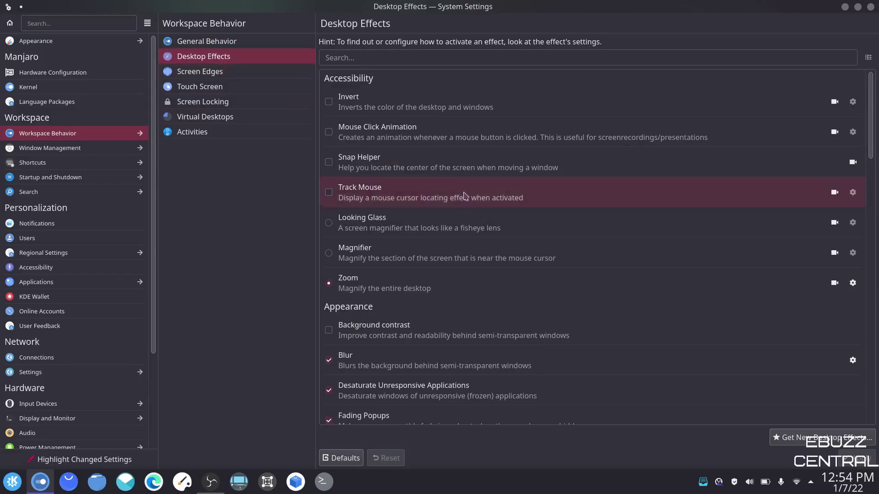
pyautogui.scroll(-20, 463, 196)
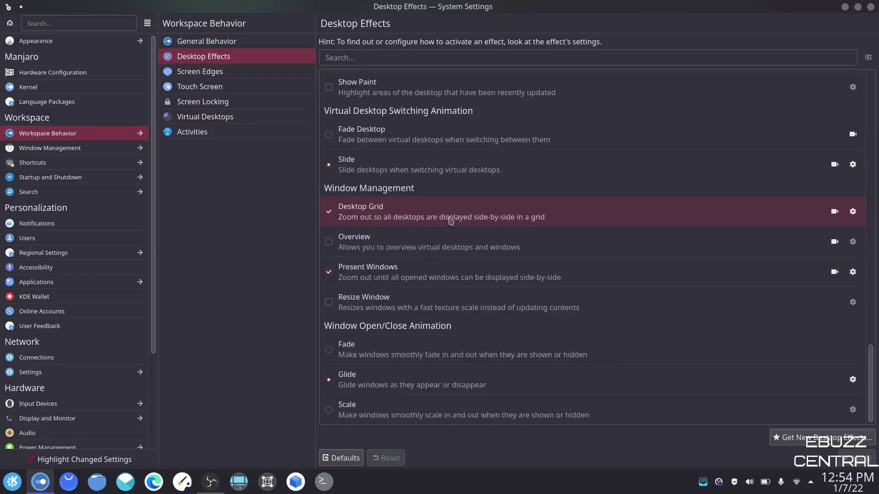
pyautogui.scroll(20, 446, 225)
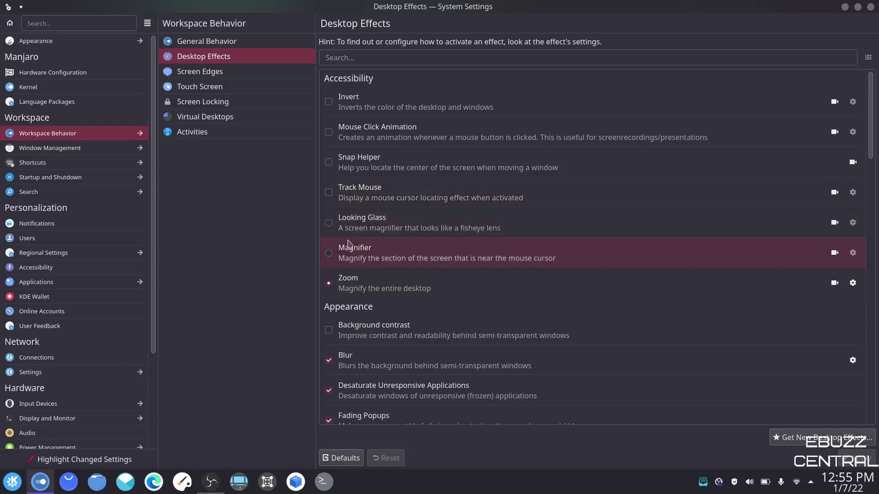
pyautogui.scroll(-15, 480, 242)
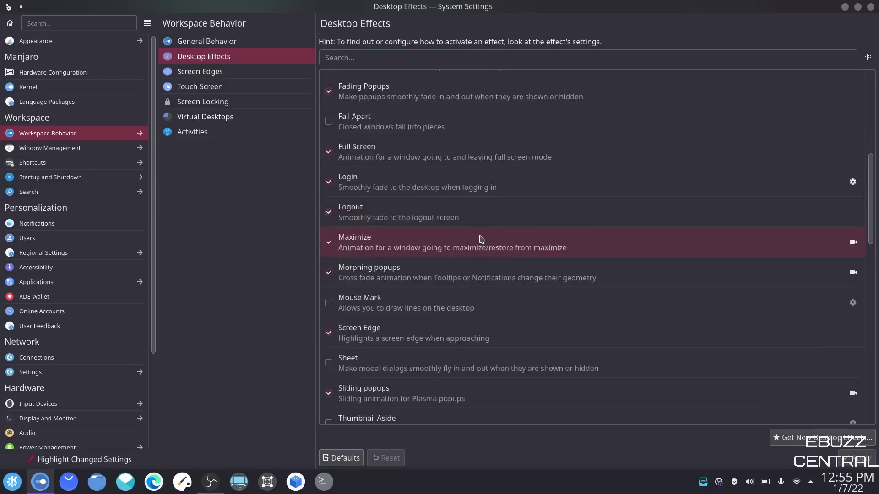
pyautogui.scroll(15, 476, 232)
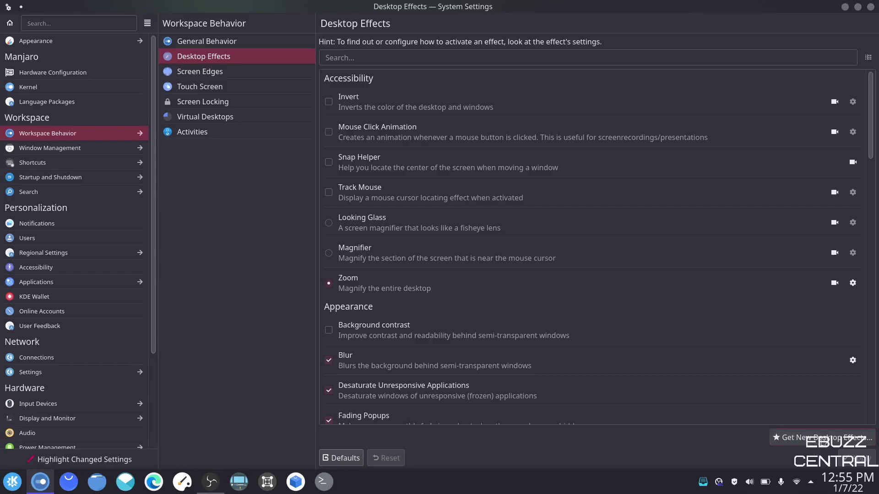
# Open the Screen Edges page and launch the Dolphin file manager
pyautogui.click(204, 75)
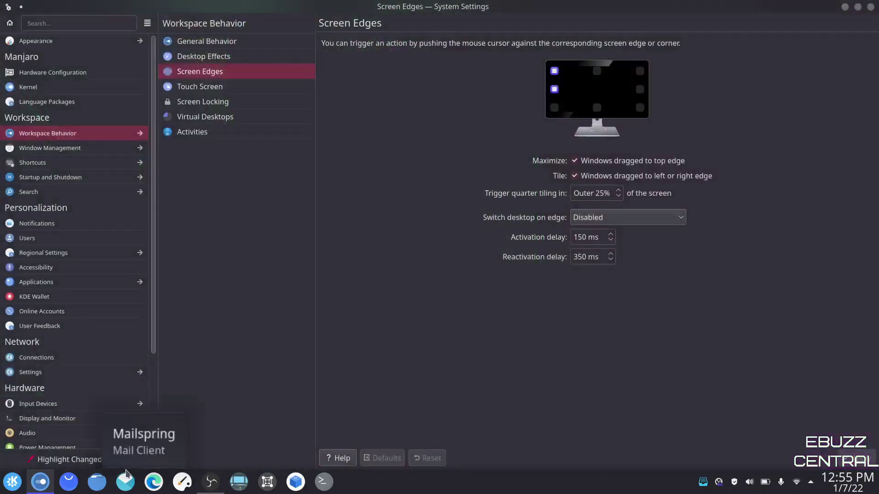
pyautogui.click(97, 482)
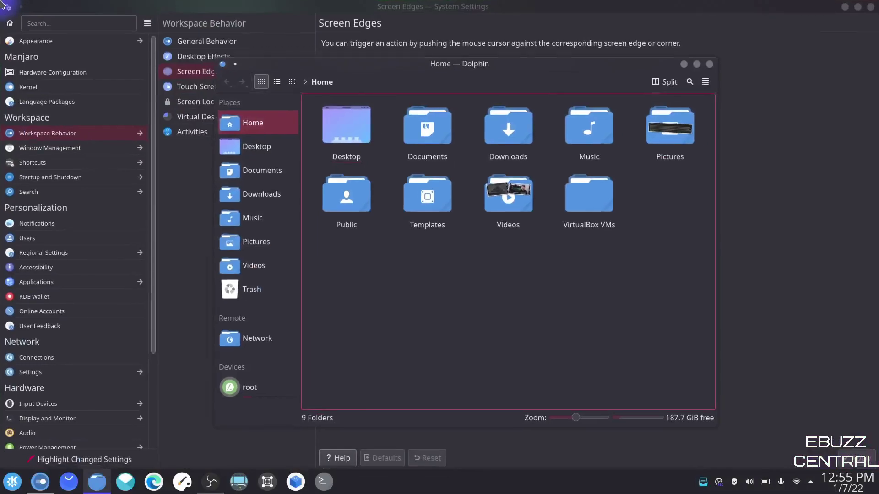
pyautogui.moveTo(0, 0)
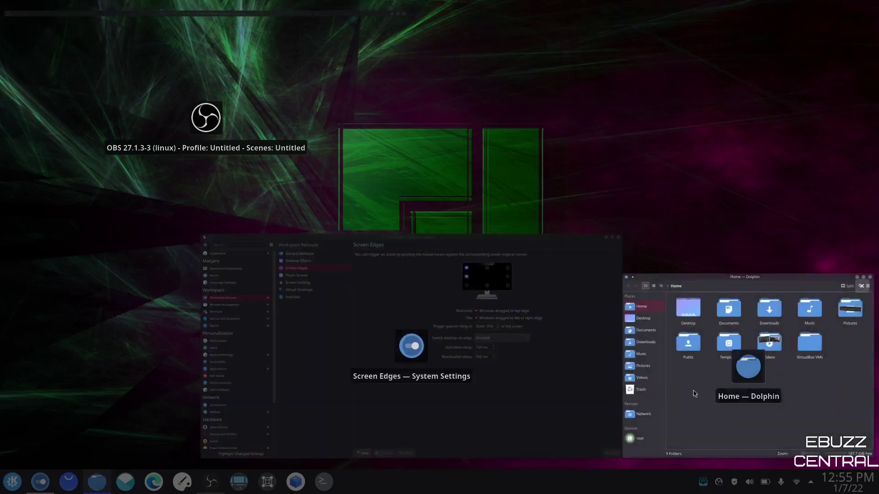
pyautogui.click(694, 393)
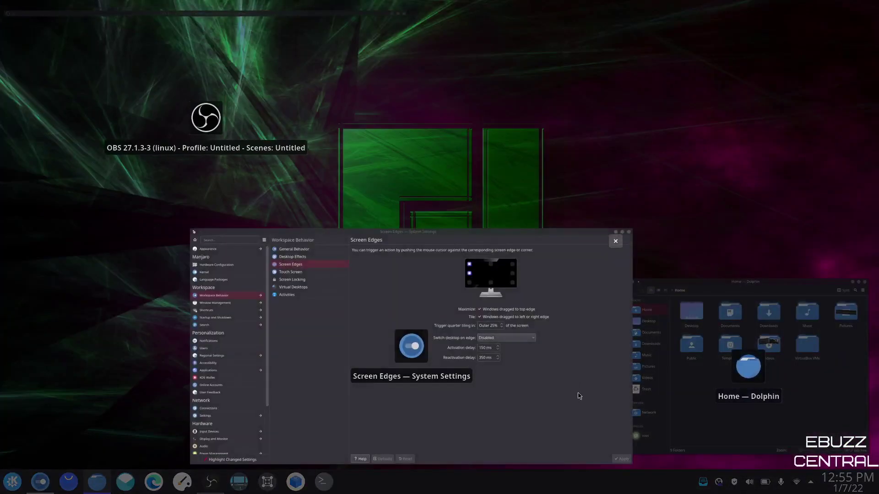
# Close Dolphin and switch System Settings to the Touch Screen page
pyautogui.click(579, 397)
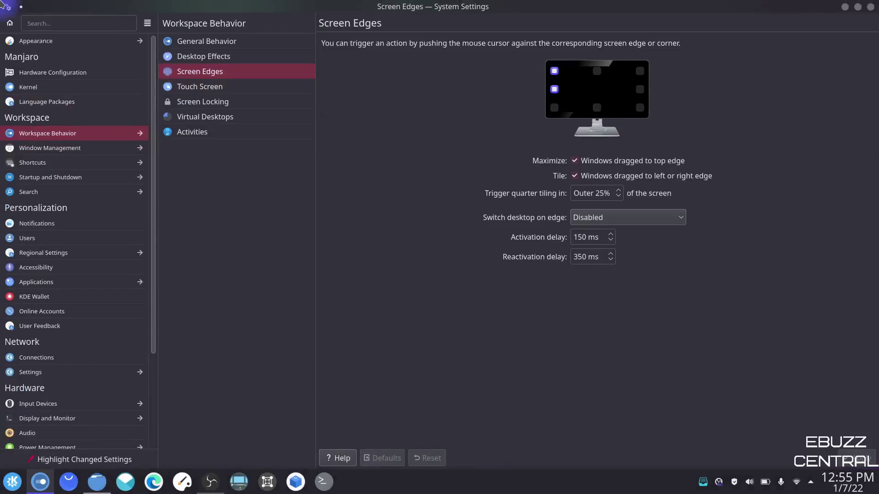
pyautogui.moveTo(1, 1)
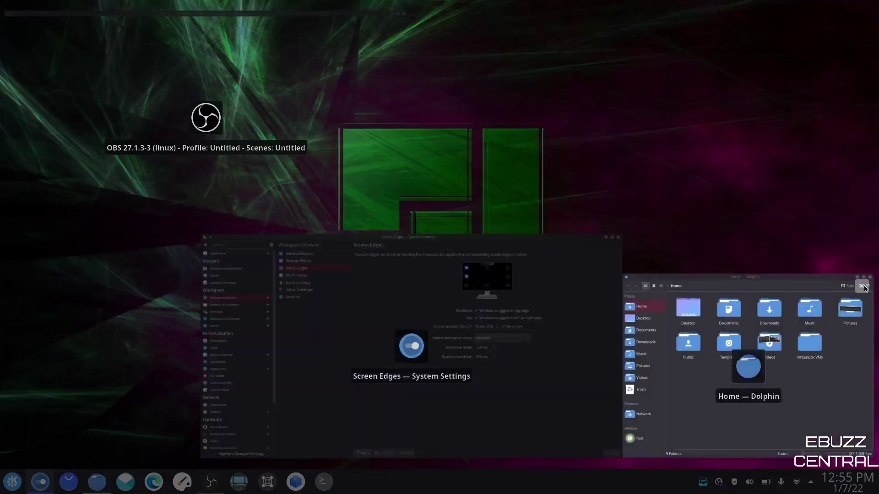
pyautogui.click(863, 287)
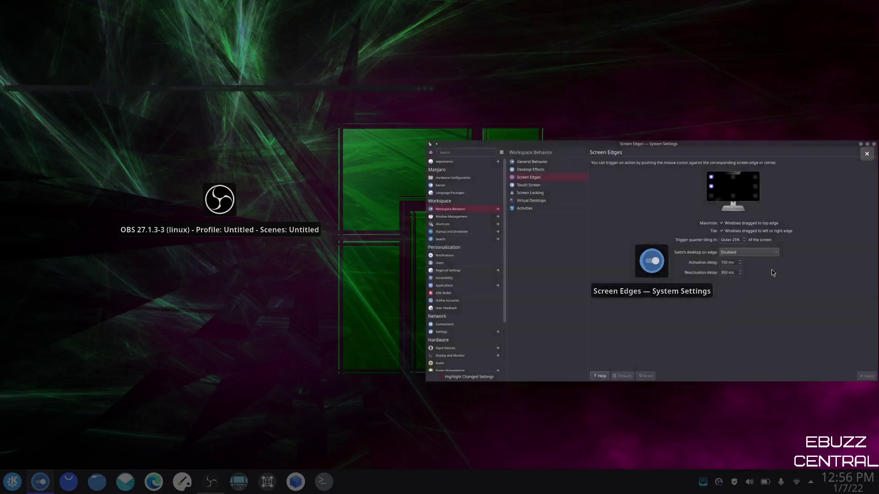
pyautogui.click(774, 275)
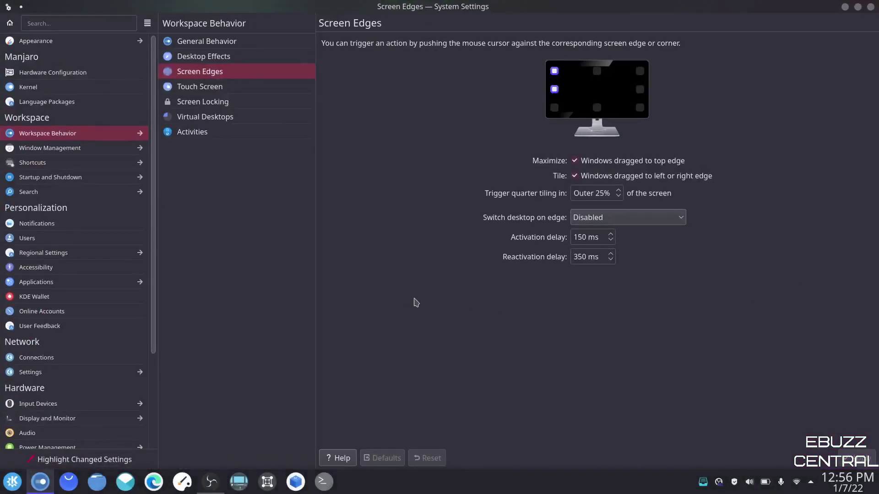
pyautogui.click(214, 92)
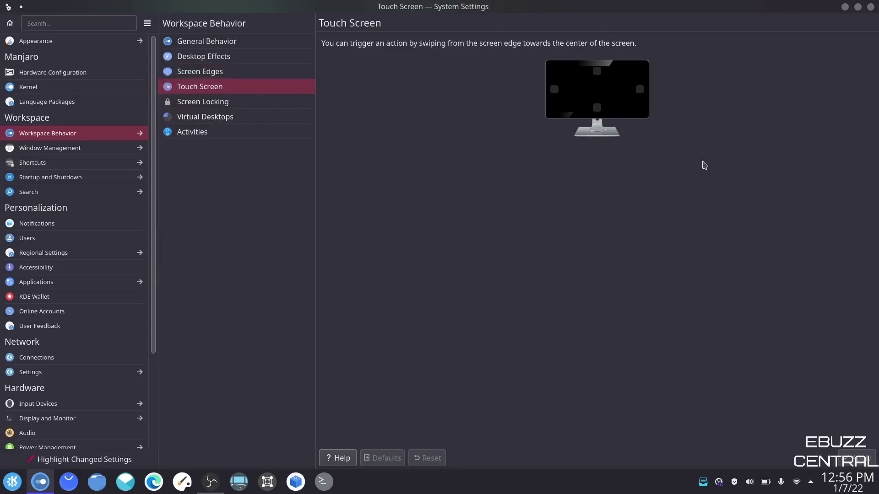
pyautogui.click(598, 73)
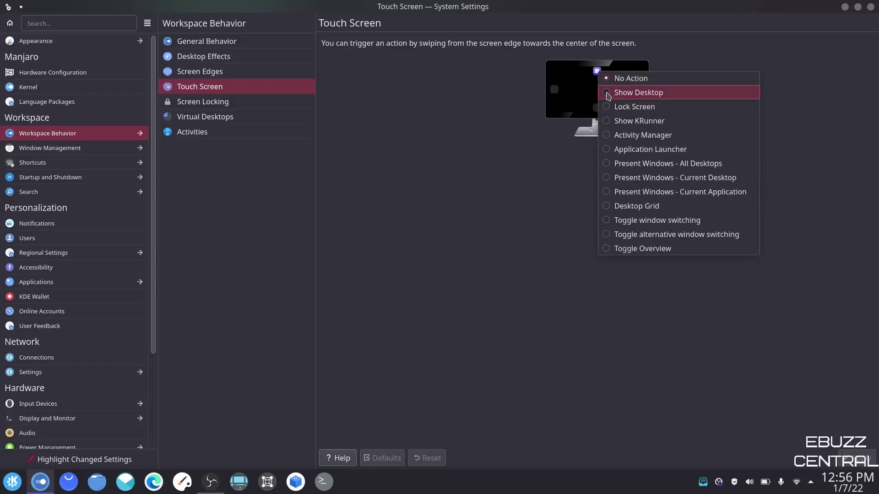
pyautogui.click(608, 93)
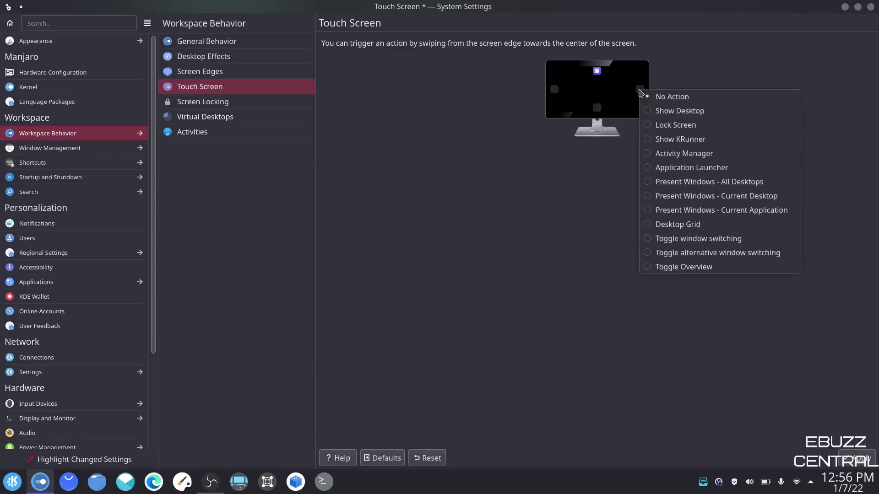
pyautogui.click(649, 167)
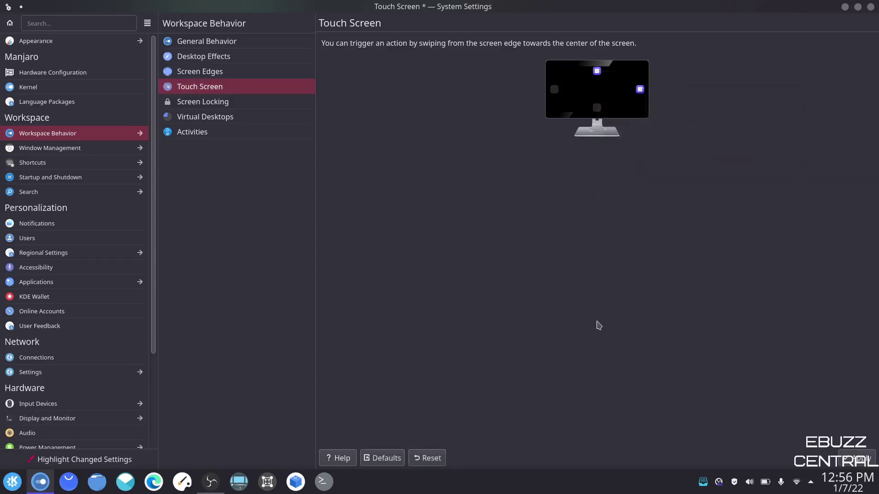
pyautogui.click(597, 72)
pyautogui.click(608, 92)
pyautogui.click(639, 88)
pyautogui.click(651, 98)
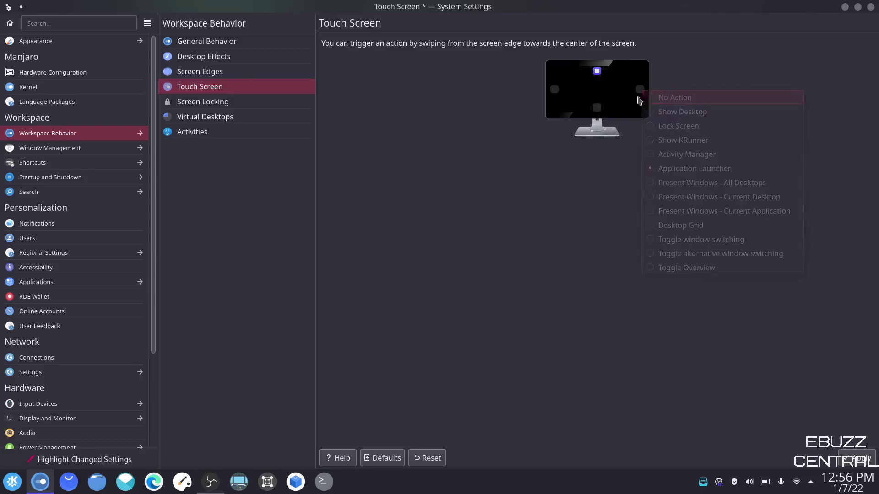
pyautogui.click(596, 71)
pyautogui.click(607, 82)
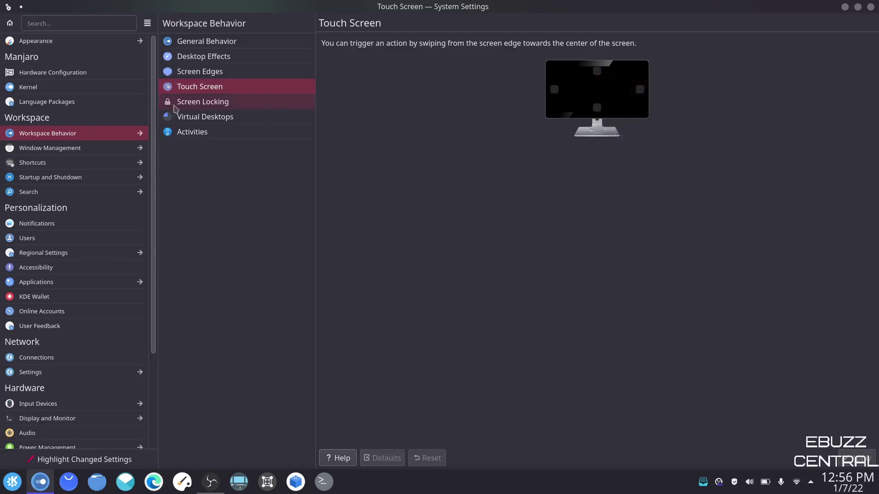
# Nudge the screen lock delay to 4 and back to 5 minutes, then add a virtual desktop
pyautogui.click(204, 104)
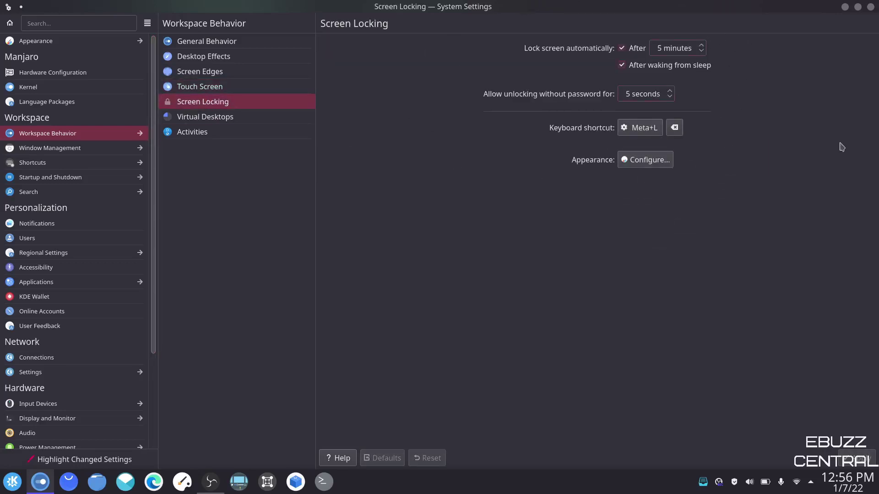
pyautogui.click(702, 50)
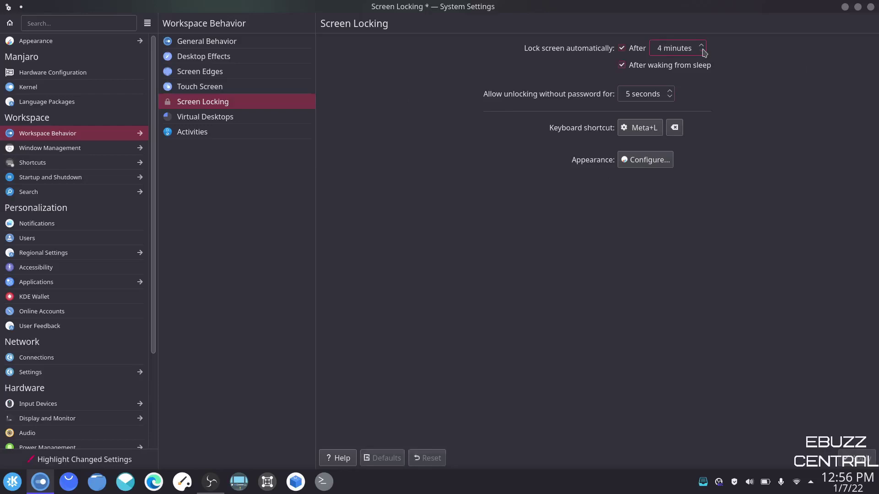
pyautogui.click(701, 45)
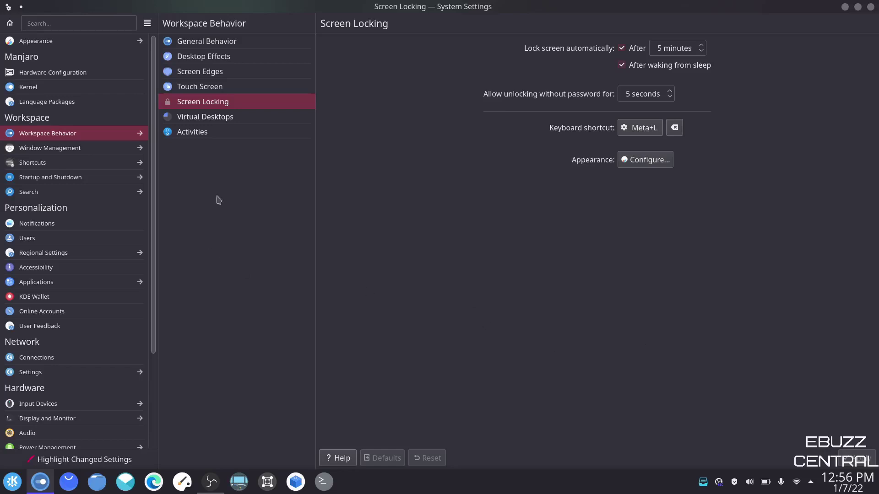
pyautogui.click(218, 117)
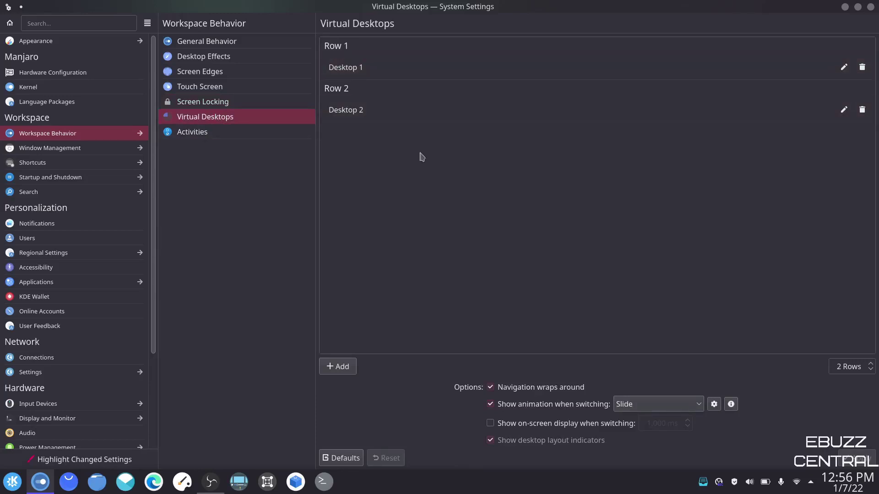
pyautogui.click(341, 374)
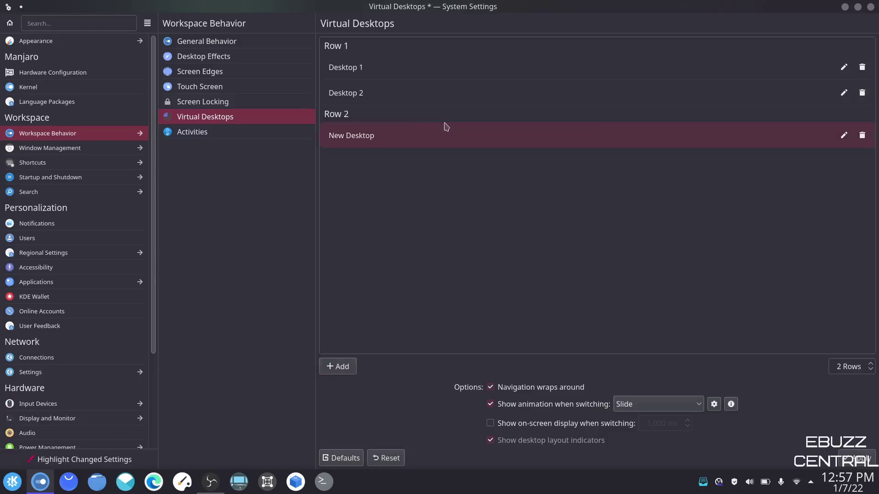
# Delete Desktop 2, then browse the Activities page's Switching and Privacy tabs and return
pyautogui.click(862, 94)
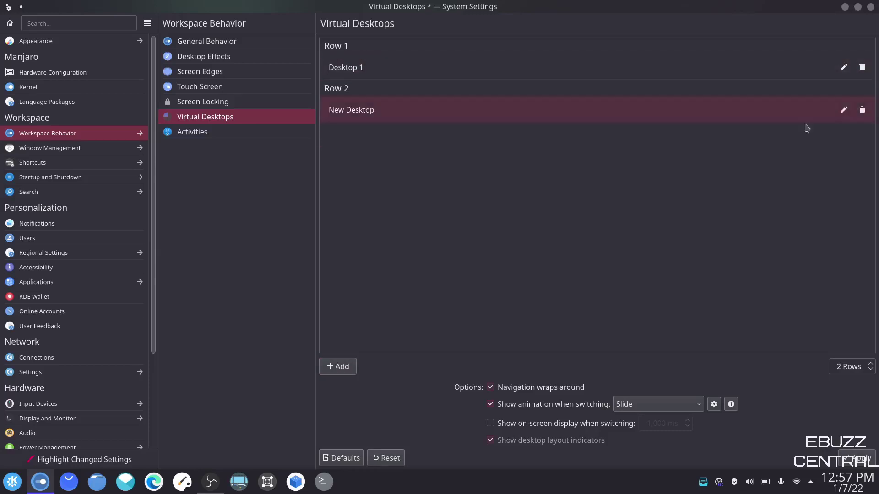
pyautogui.click(202, 134)
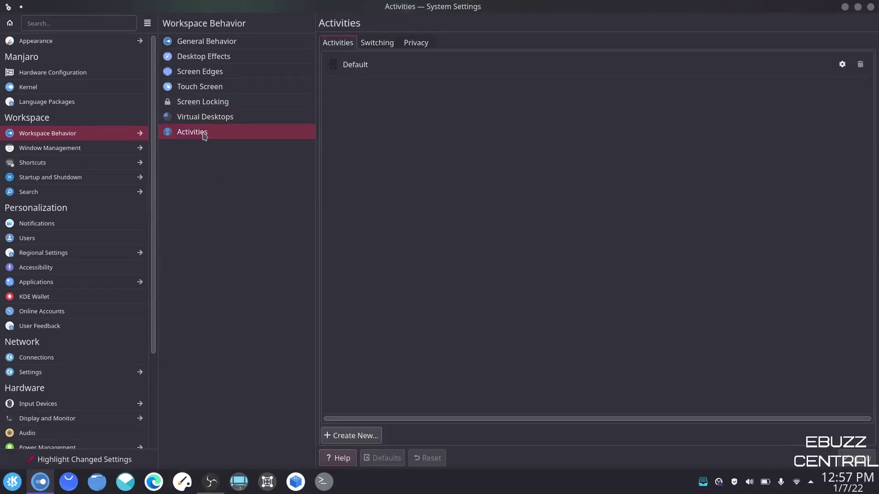
pyautogui.click(366, 44)
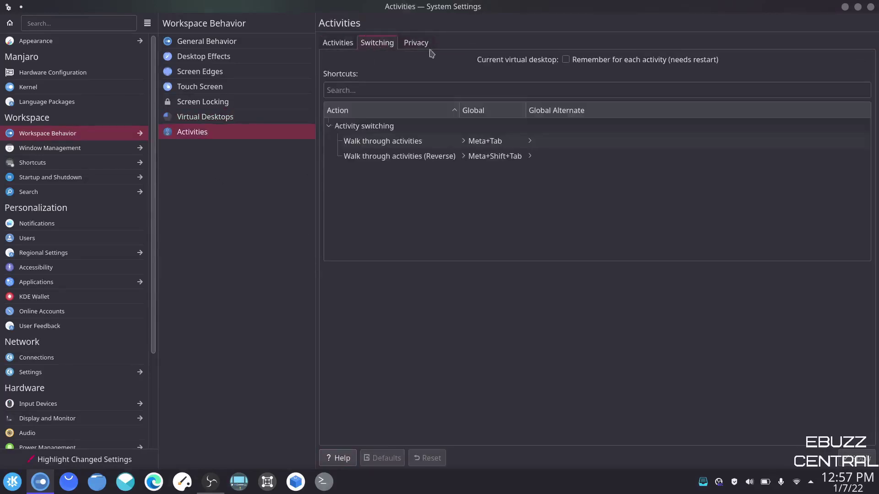
pyautogui.click(418, 44)
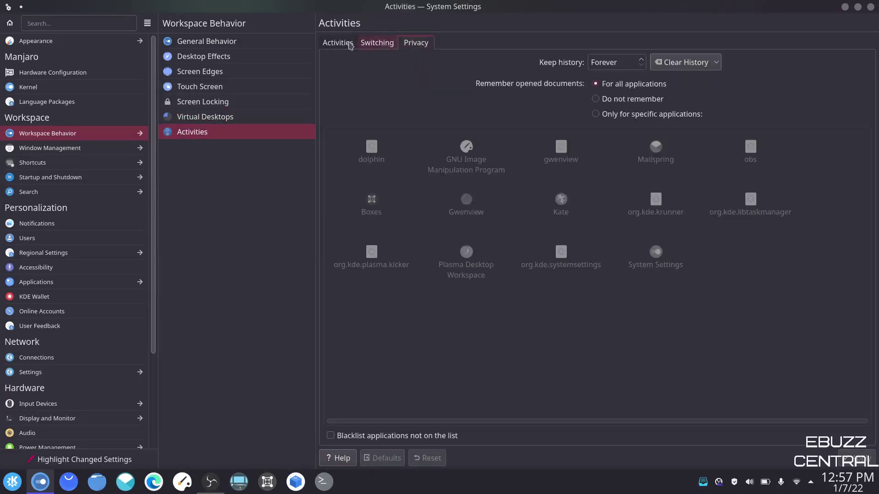
pyautogui.click(338, 42)
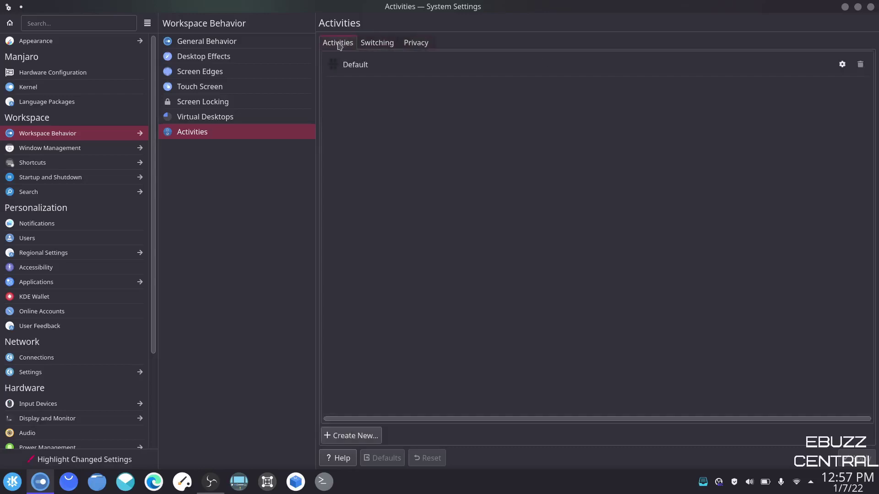
pyautogui.click(47, 149)
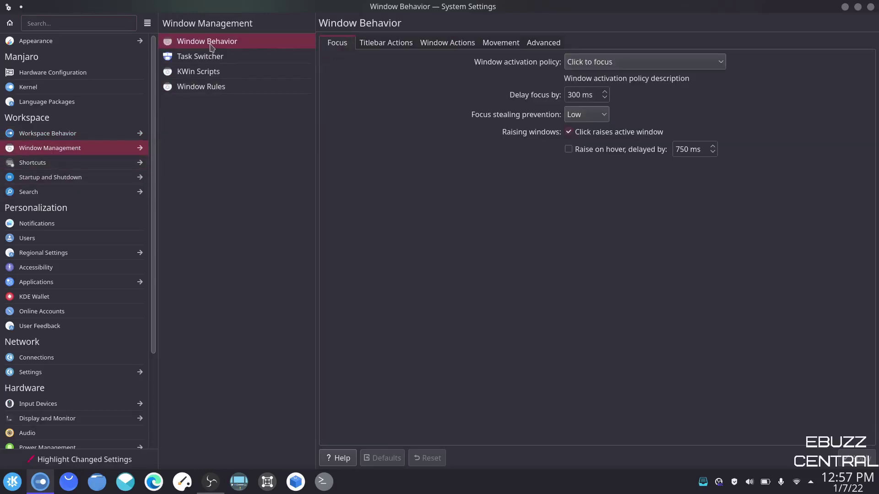
# Open and close the window activation policy list, keeping Click to focus
pyautogui.click(703, 64)
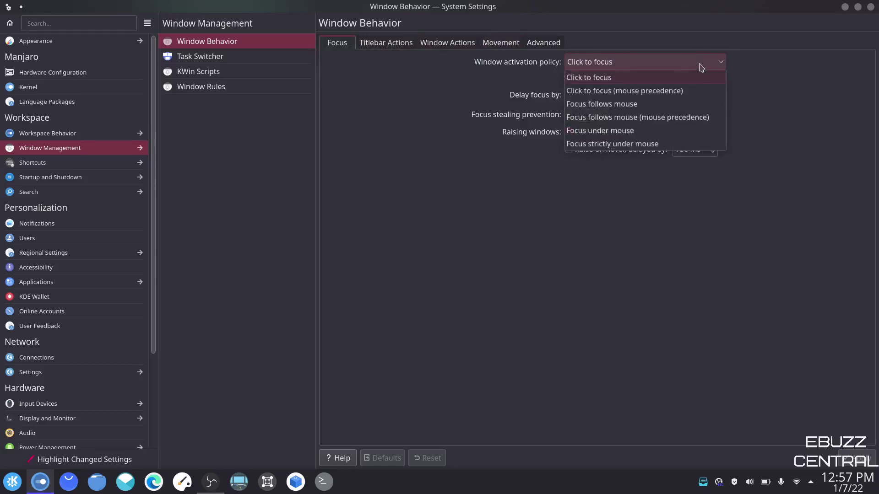
pyautogui.click(643, 81)
pyautogui.click(715, 64)
pyautogui.click(824, 131)
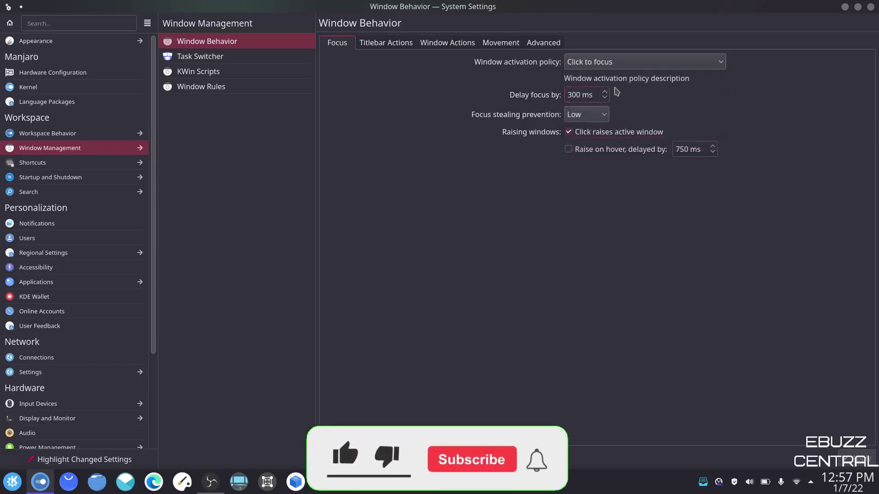
# Nudge the focus delay to 200 ms and back to 300 ms
pyautogui.click(605, 98)
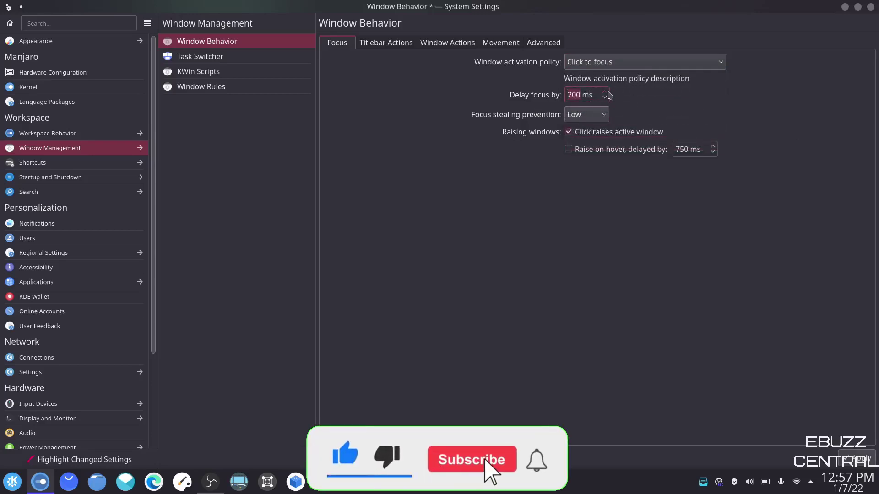
pyautogui.click(605, 92)
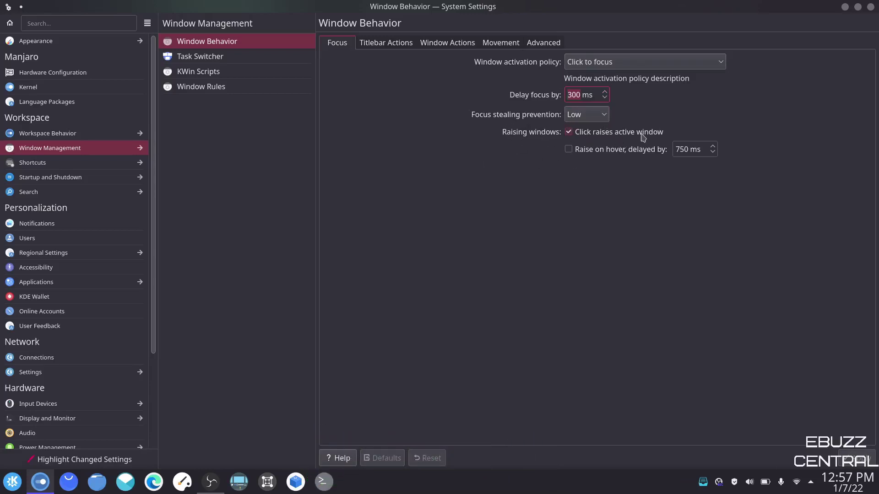
pyautogui.click(396, 46)
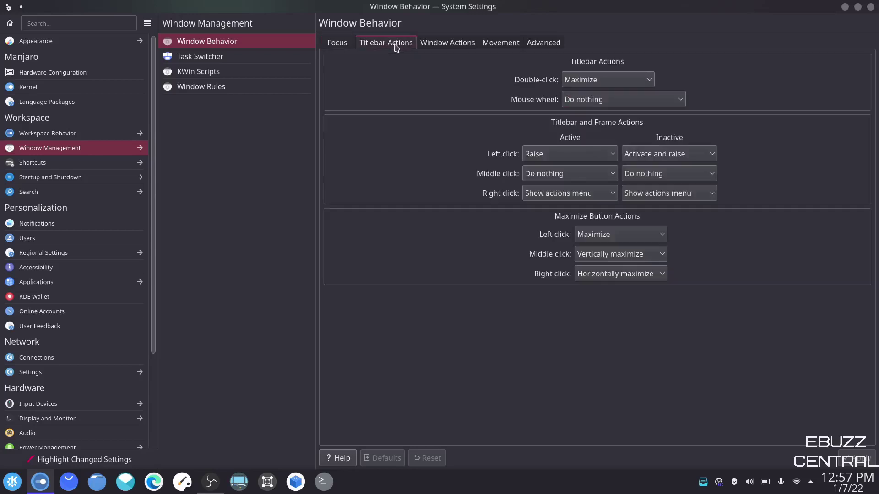
pyautogui.doubleClick(601, 8)
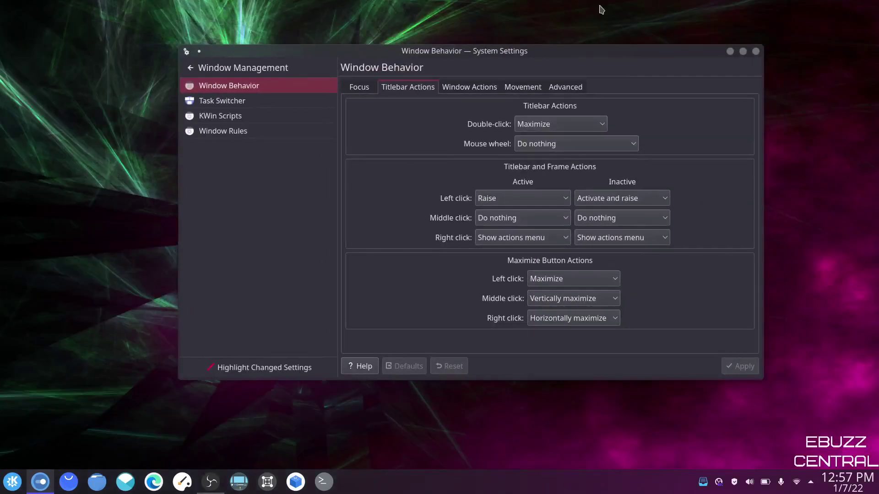
pyautogui.doubleClick(569, 54)
pyautogui.click(647, 81)
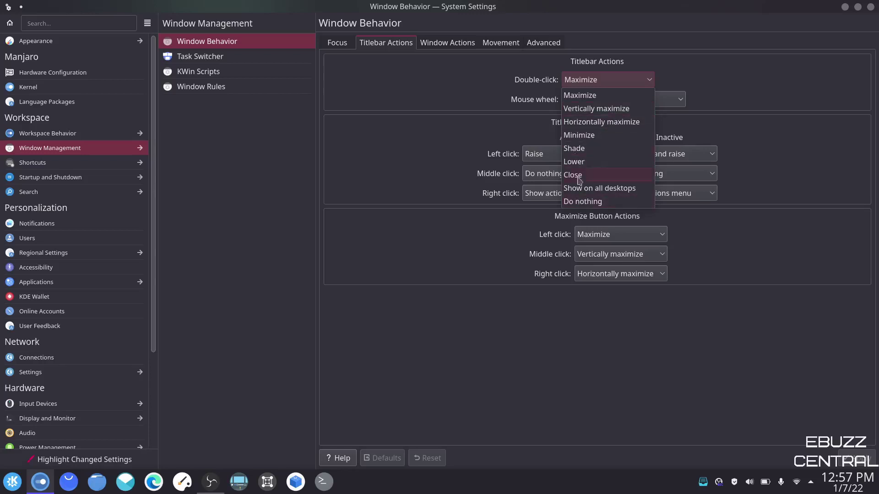
pyautogui.click(617, 81)
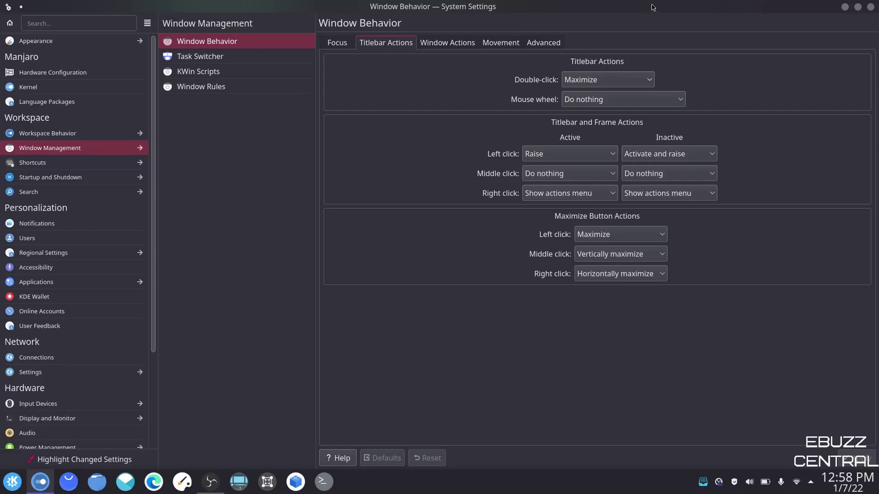
pyautogui.rightClick(668, 9)
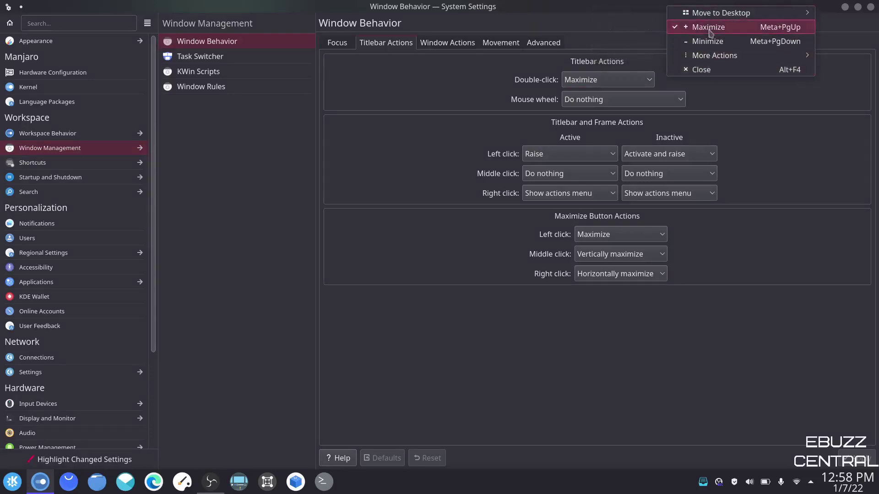
pyautogui.moveTo(709, 18)
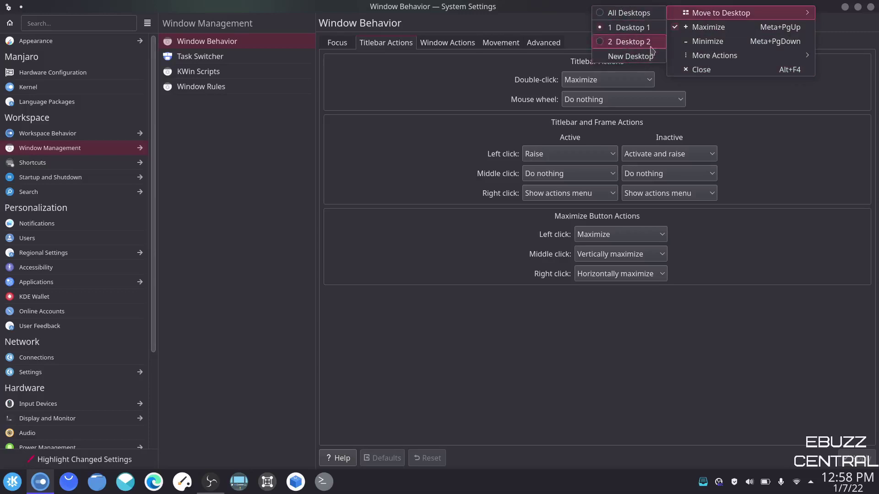
pyautogui.moveTo(696, 59)
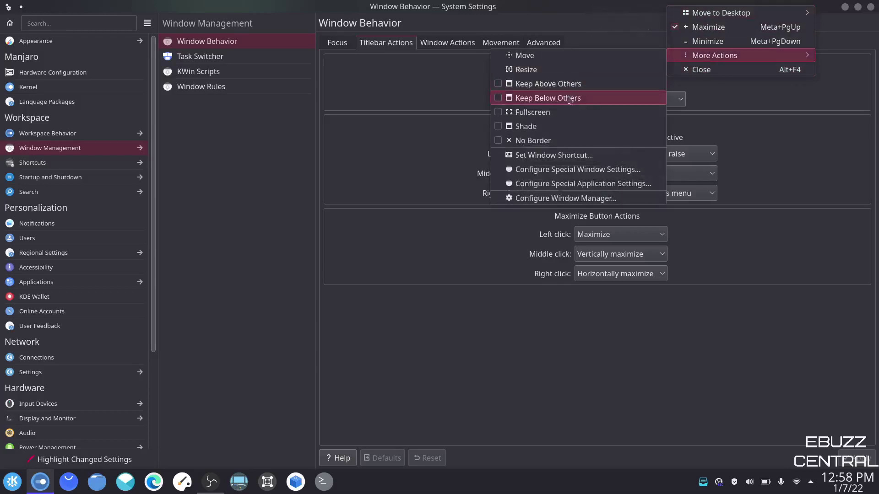
pyautogui.click(635, 7)
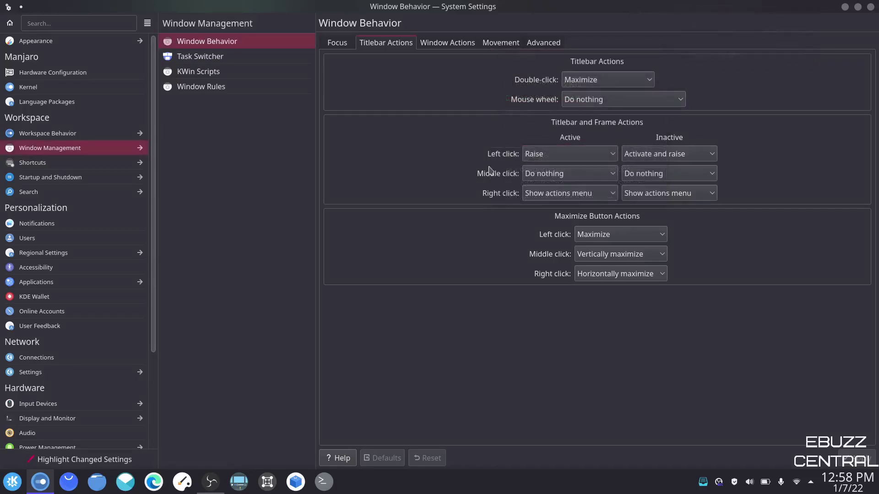
# Open Task Switcher, demo it with Alt+Tab twice, then open the KWin Scripts page
pyautogui.click(221, 61)
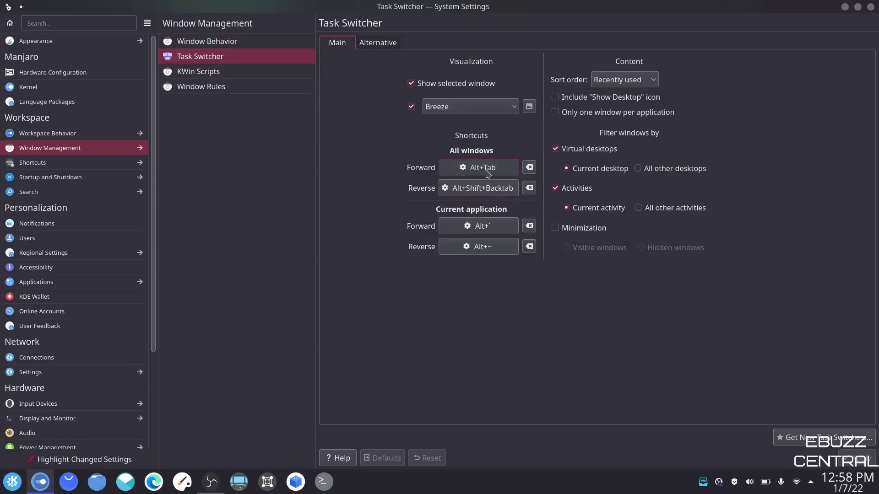
pyautogui.hotkey('alt', 'Tab')
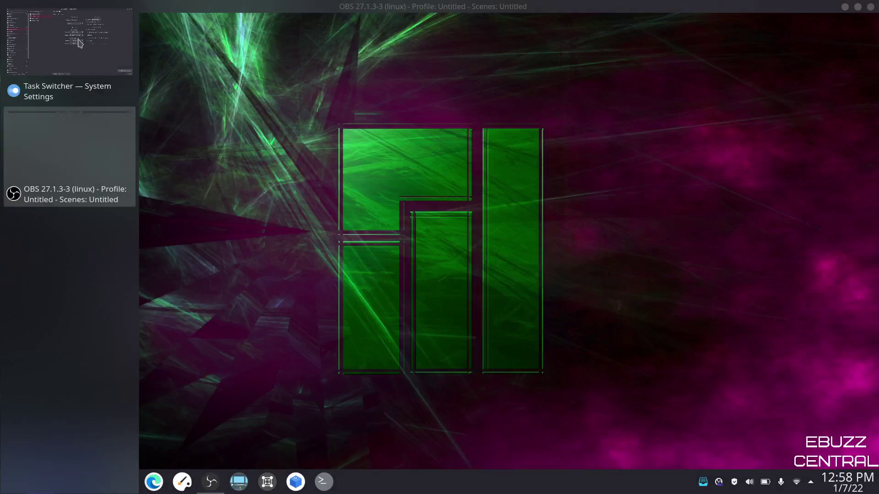
pyautogui.hotkey('alt', 'Tab')
pyautogui.hotkey('alt', 'Tab')
pyautogui.hotkey('alt', 'Tab')
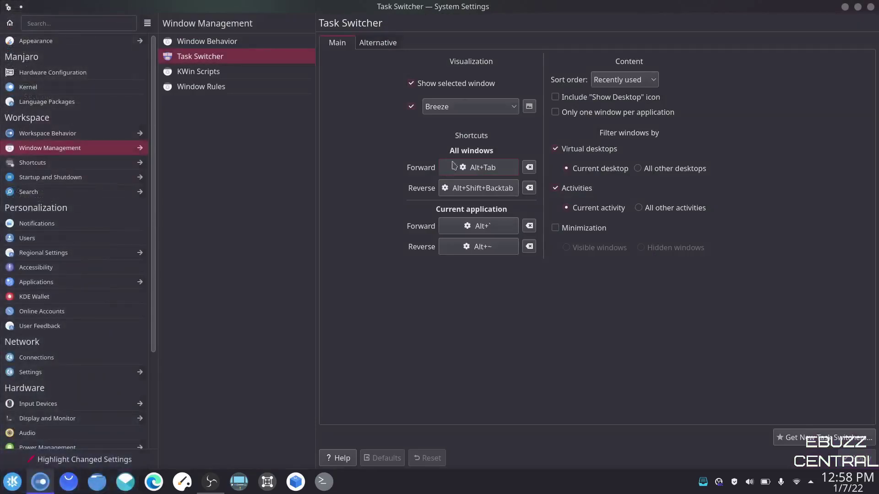
pyautogui.click(231, 74)
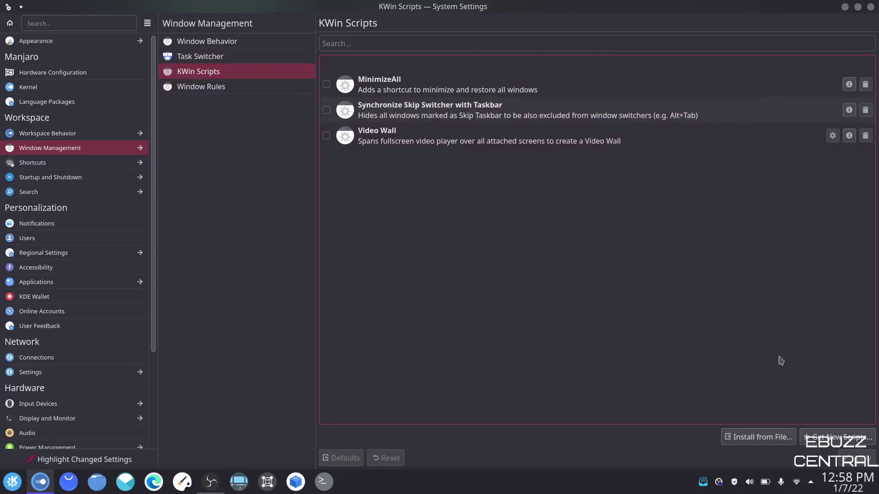
# Browse Window Rules and Shortcuts, then show the Login Screen (SDDM) theme gallery with Layan current
pyautogui.click(185, 92)
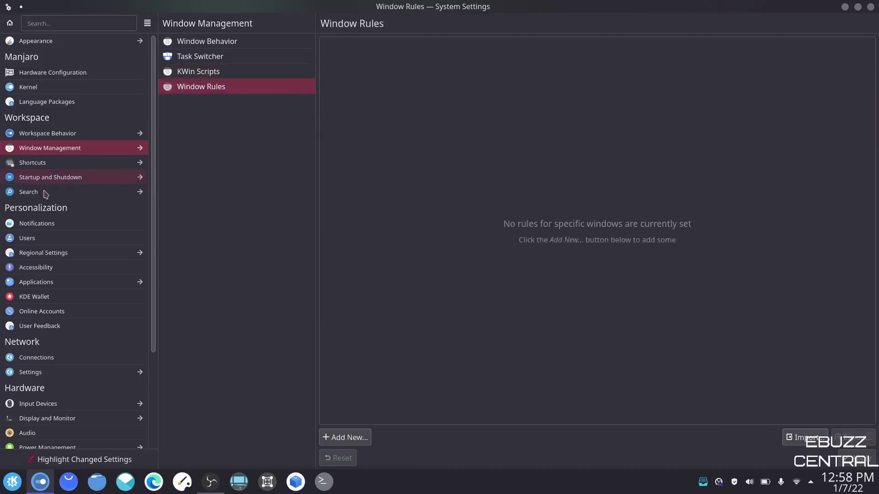
pyautogui.click(29, 163)
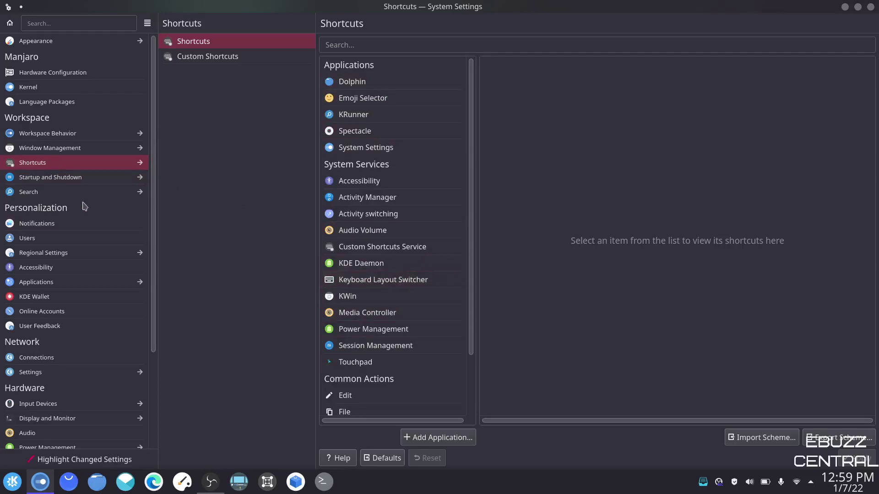
pyautogui.click(69, 179)
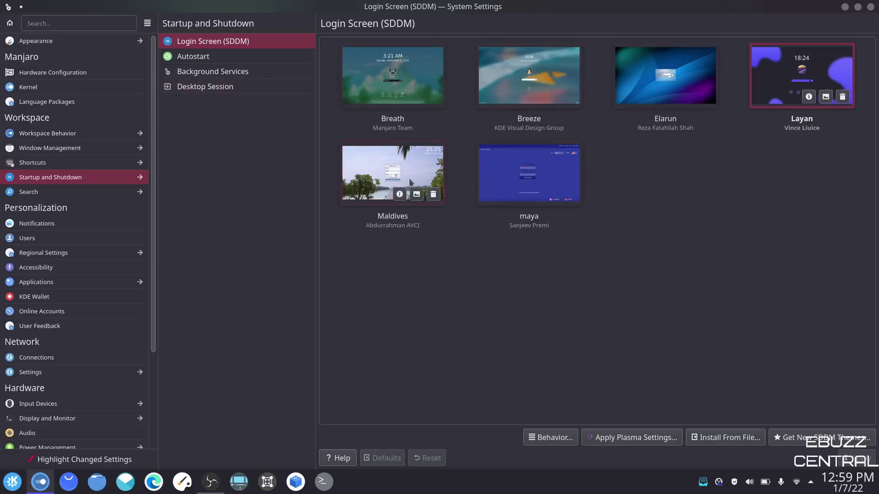
# Try the maya login theme, then reselect Layan as the login screen theme
pyautogui.click(500, 185)
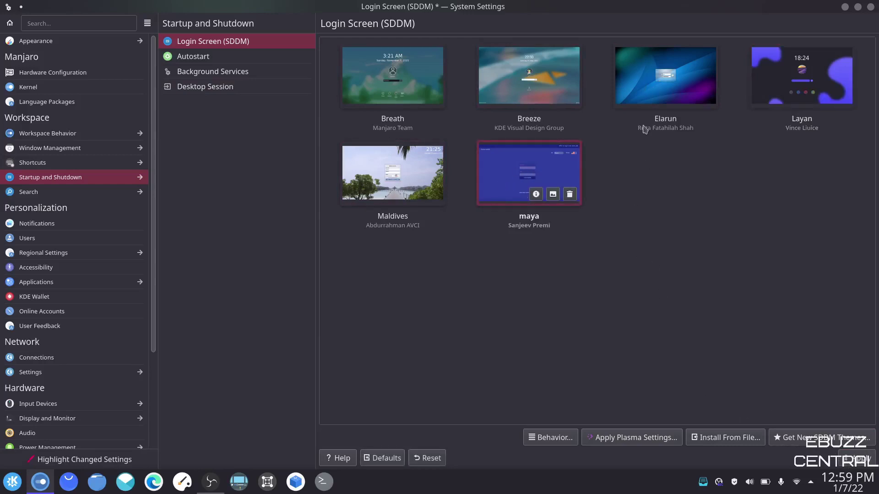
pyautogui.click(668, 78)
pyautogui.click(778, 74)
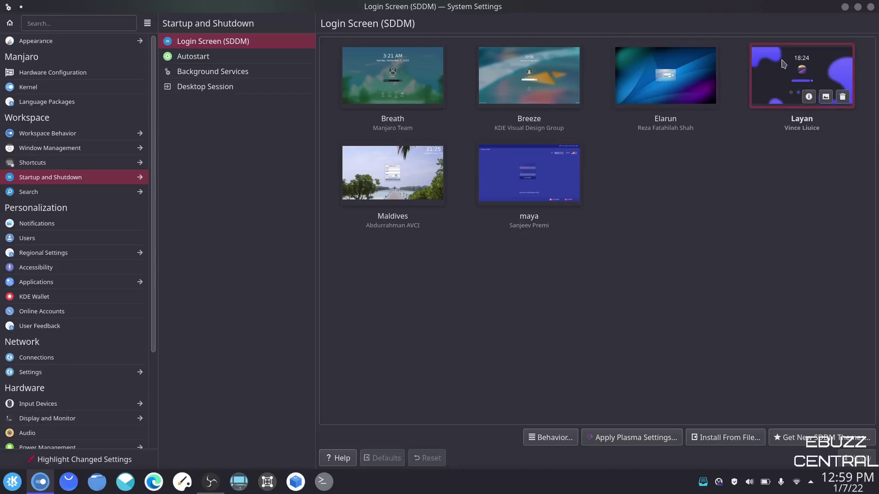
# Load R.jpeg from Pictures/Wallpaper as the Layan login screen background
pyautogui.click(825, 97)
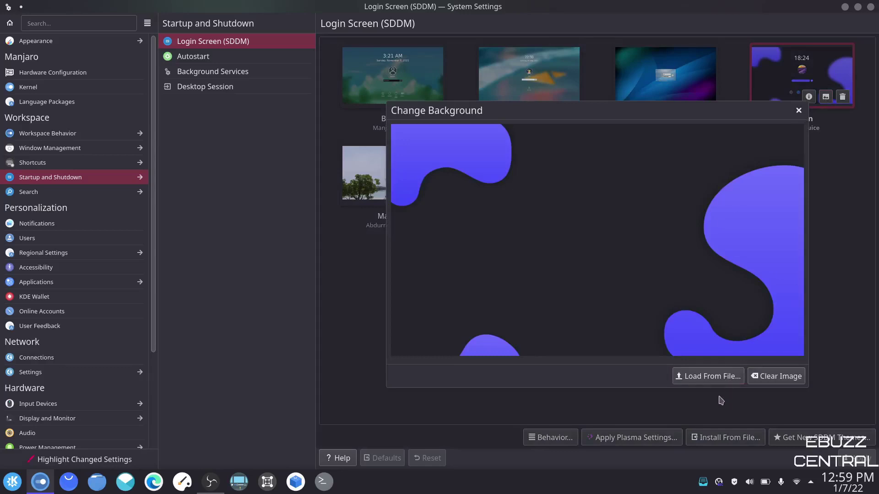
pyautogui.click(718, 379)
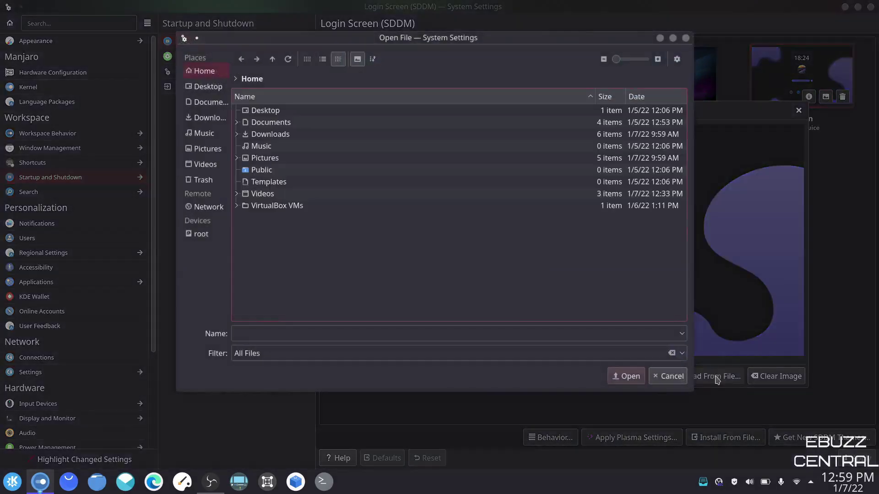
pyautogui.doubleClick(259, 160)
pyautogui.doubleClick(274, 147)
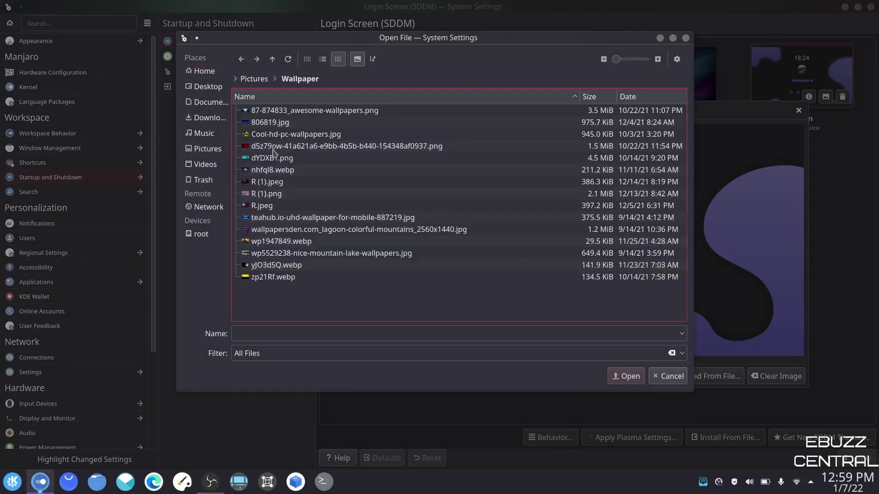
pyautogui.moveTo(617, 59); pyautogui.dragTo(644, 59)
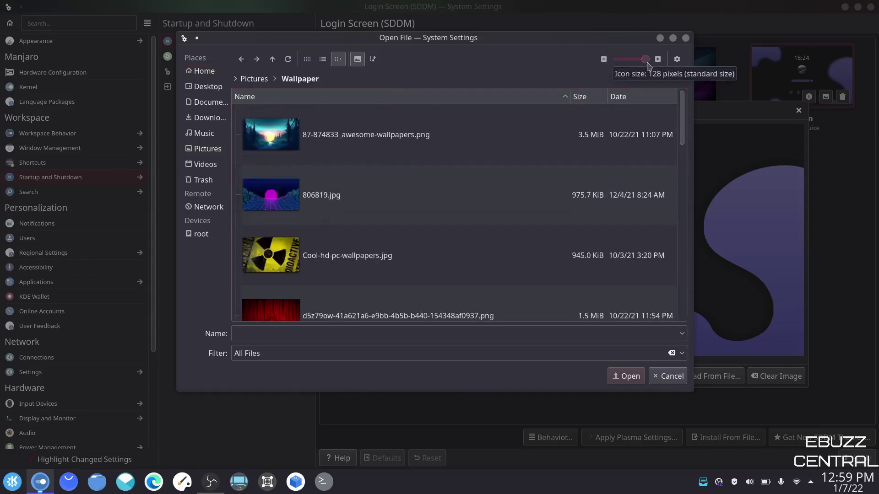
pyautogui.scroll(-5, 407, 197)
pyautogui.click(279, 236)
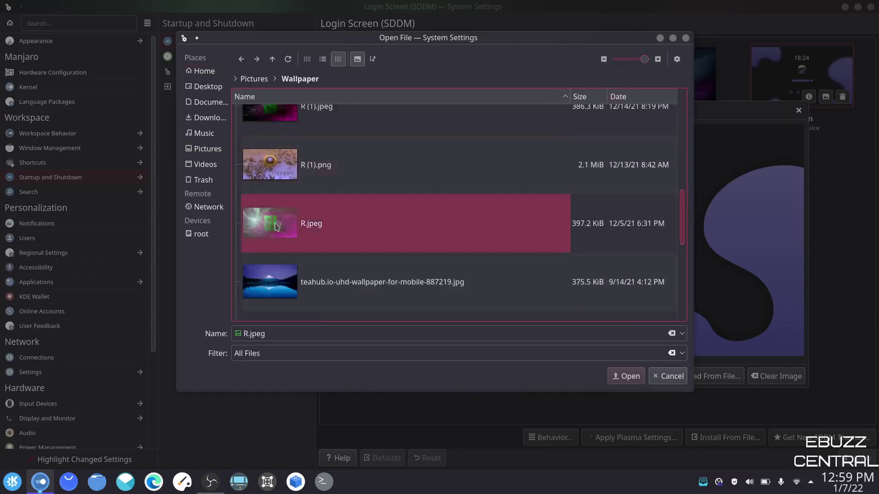
pyautogui.click(626, 376)
pyautogui.click(641, 387)
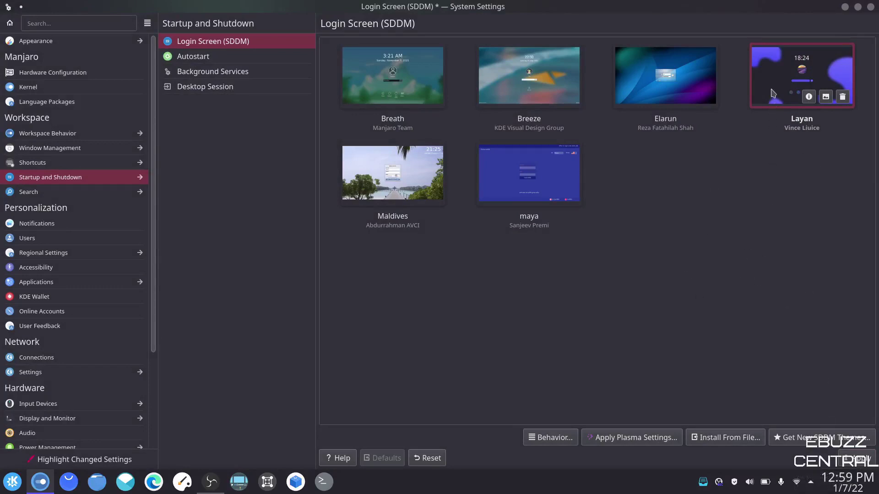
# Discard the unsaved login background change and go to the Autostart page
pyautogui.click(195, 59)
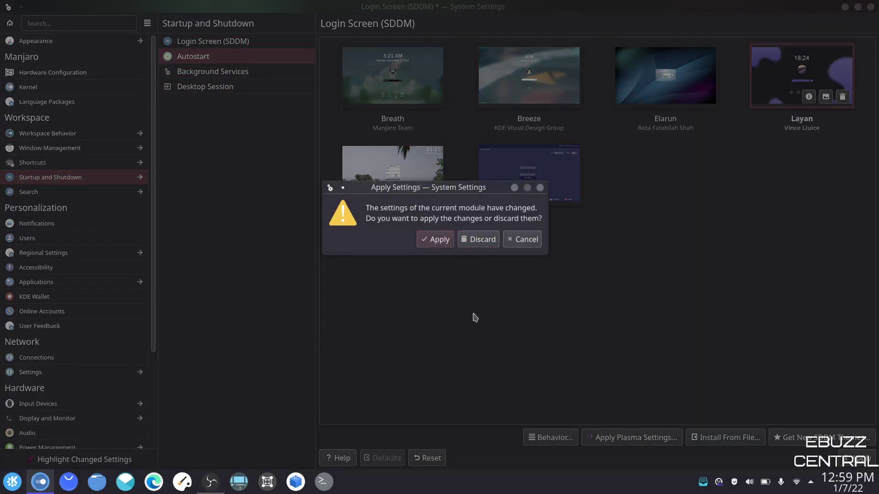
pyautogui.click(481, 240)
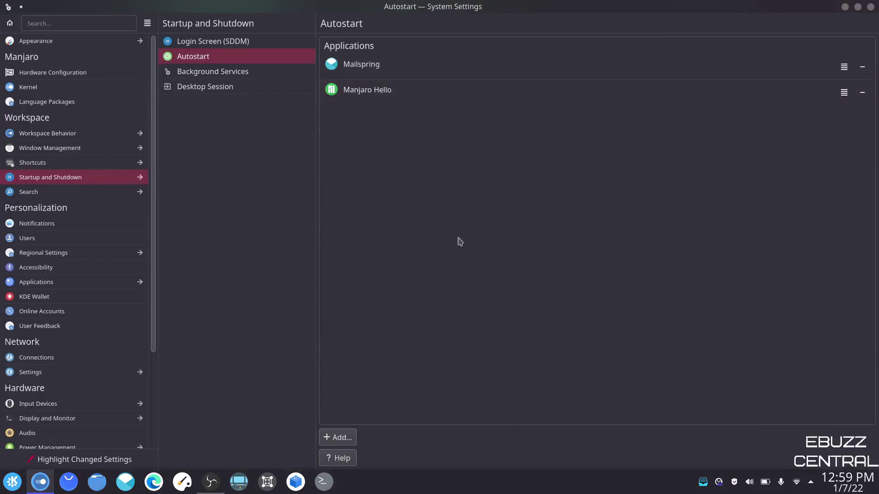
pyautogui.click(201, 43)
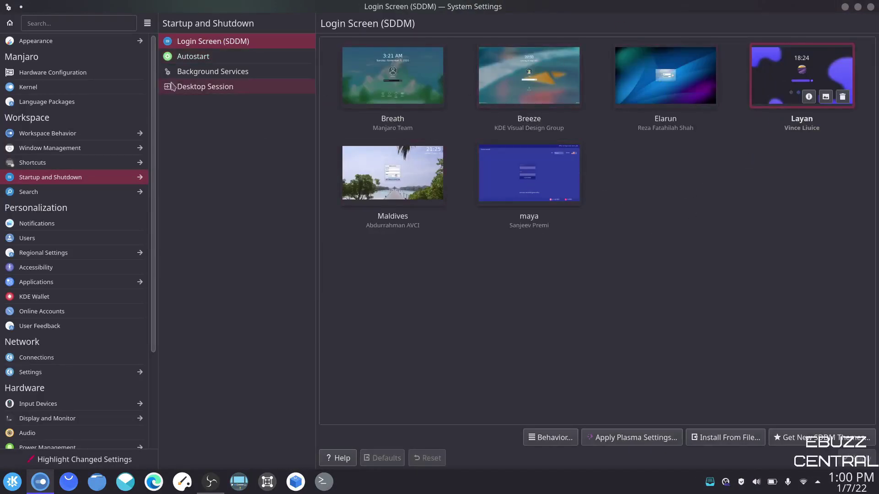
pyautogui.click(196, 58)
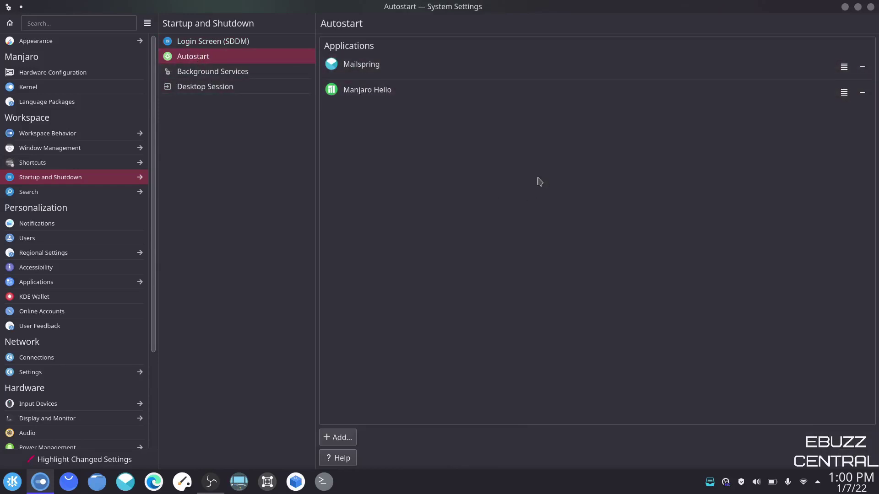
# Remove Mailspring from autostart and bring up the Choose Application dialog
pyautogui.click(863, 68)
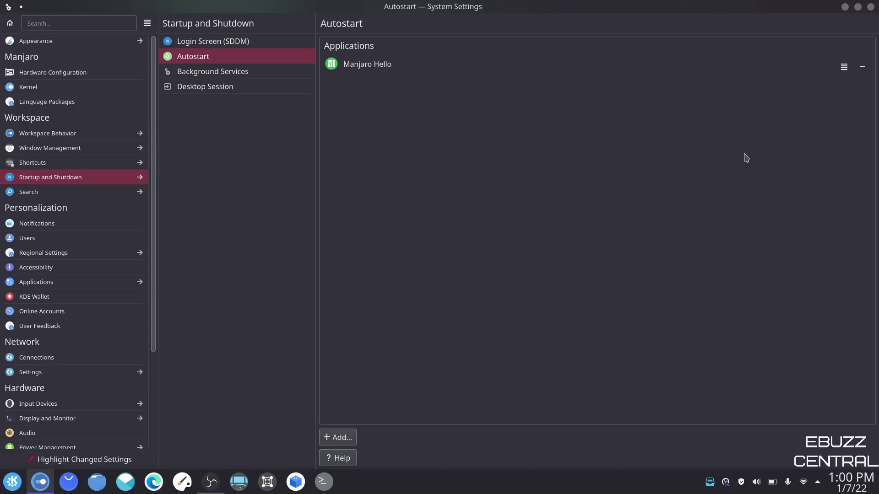
pyautogui.click(337, 439)
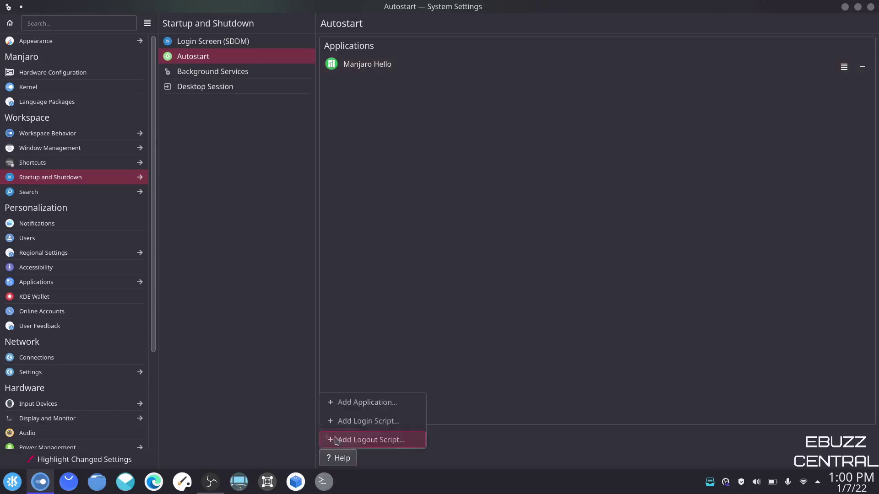
pyautogui.click(348, 402)
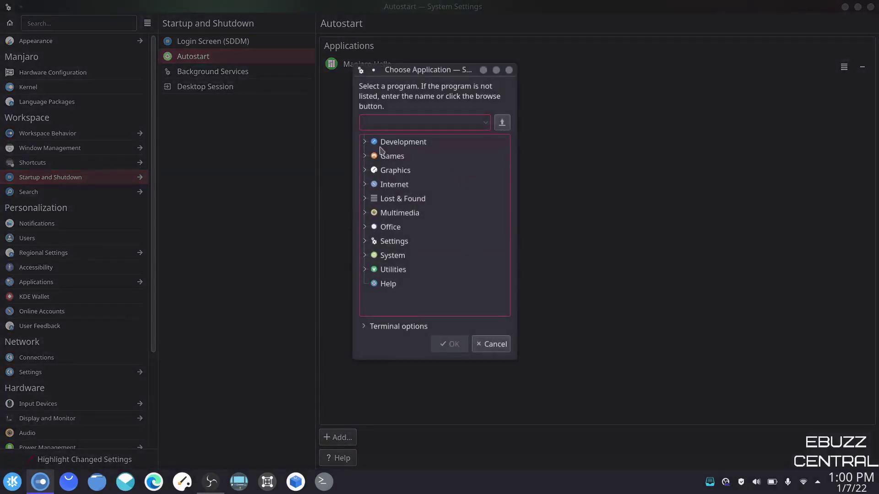
pyautogui.click(365, 143)
pyautogui.click(365, 143)
pyautogui.click(365, 171)
pyautogui.click(365, 171)
pyautogui.click(365, 172)
pyautogui.click(393, 184)
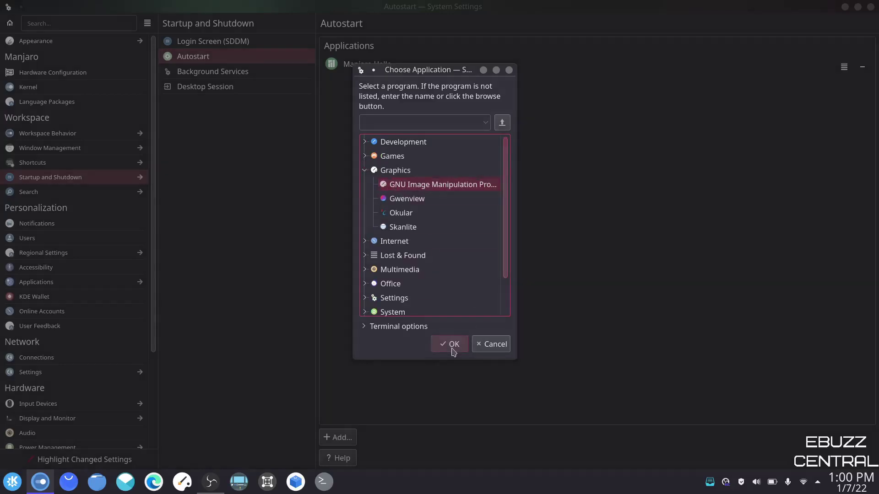
pyautogui.click(453, 350)
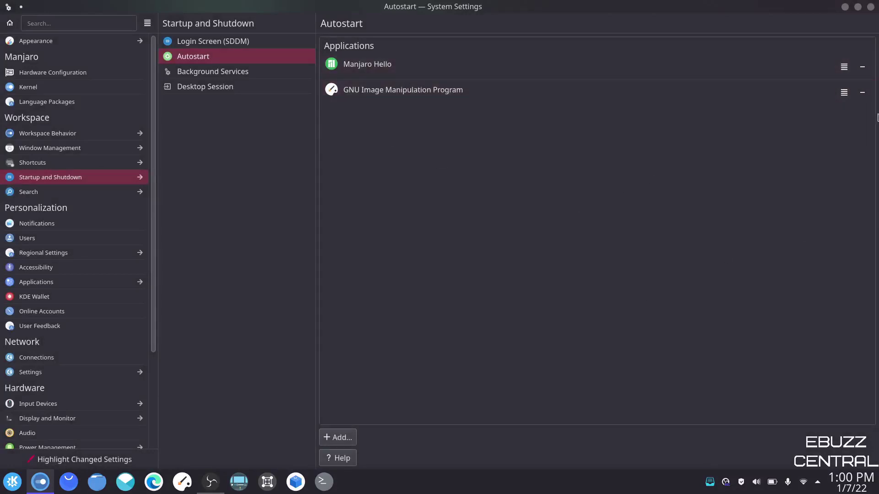
pyautogui.click(862, 93)
# Look through the Background Services list, then open the Desktop Session page
pyautogui.click(236, 77)
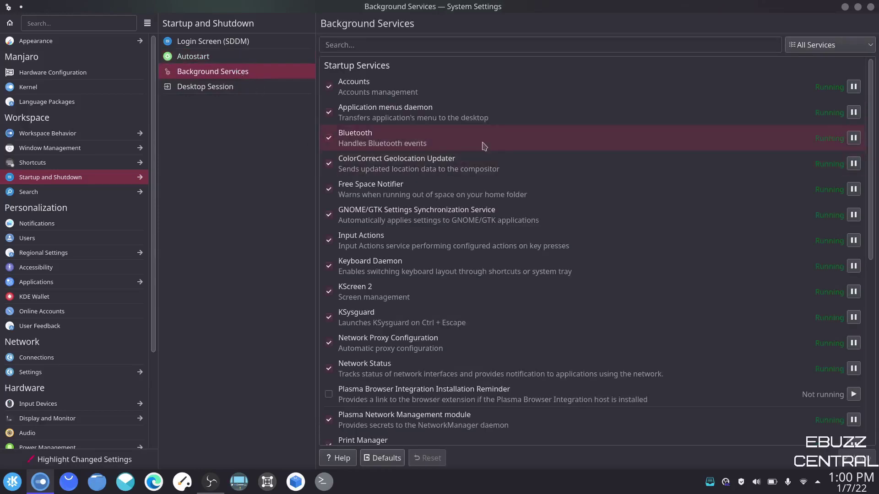
pyautogui.scroll(-10, 484, 145)
pyautogui.scroll(10, 486, 164)
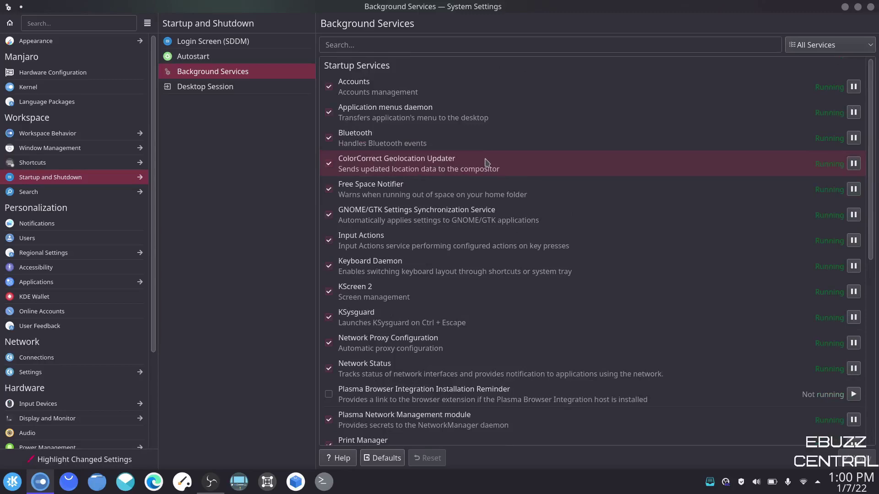
pyautogui.scroll(-3, 486, 164)
pyautogui.scroll(-3, 486, 164)
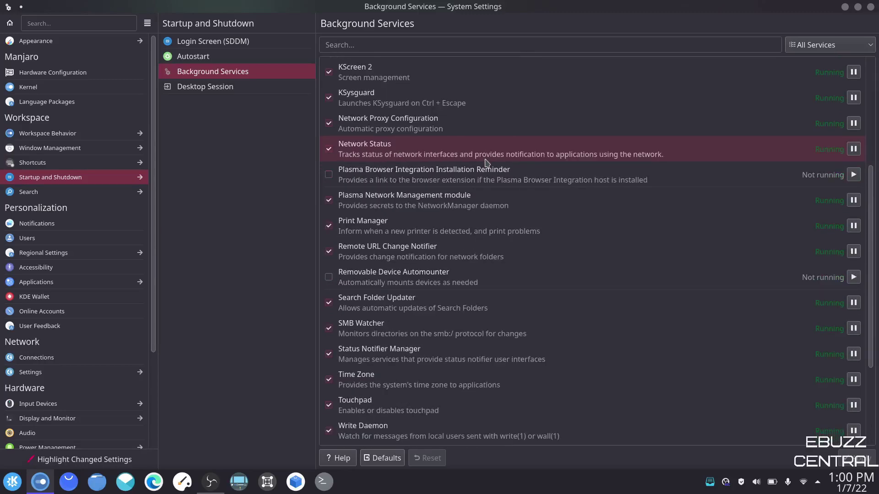
pyautogui.scroll(-4, 486, 164)
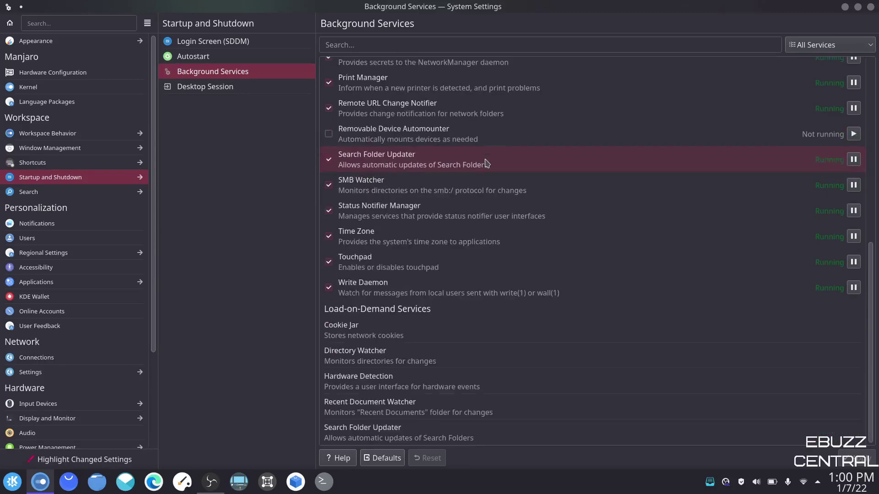
pyautogui.scroll(10, 486, 164)
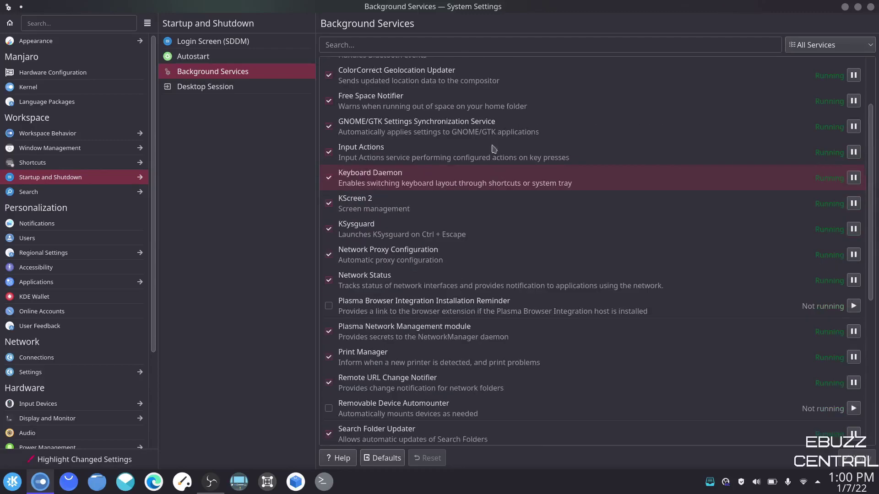
pyautogui.scroll(-10, 675, 175)
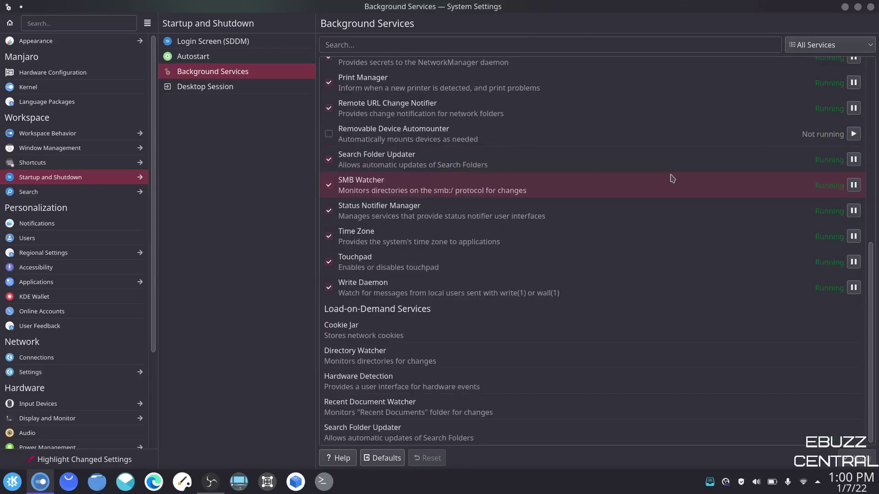
pyautogui.click(198, 89)
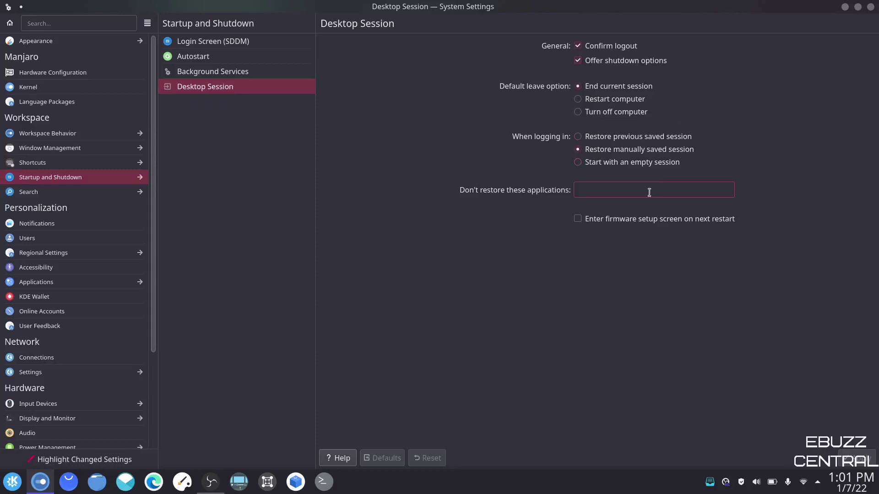
# Review KRunner, Web Search Keywords and File Search settings, then minimize System Settings
pyautogui.click(29, 195)
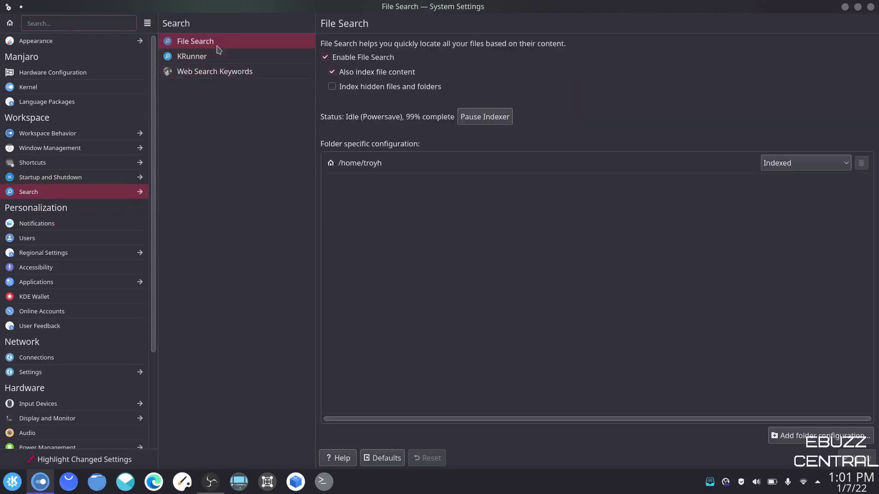
pyautogui.click(200, 59)
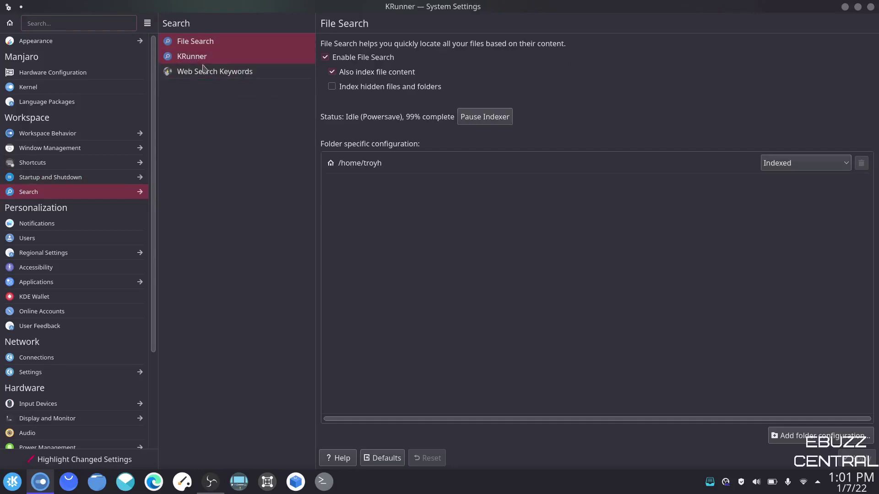
pyautogui.click(205, 75)
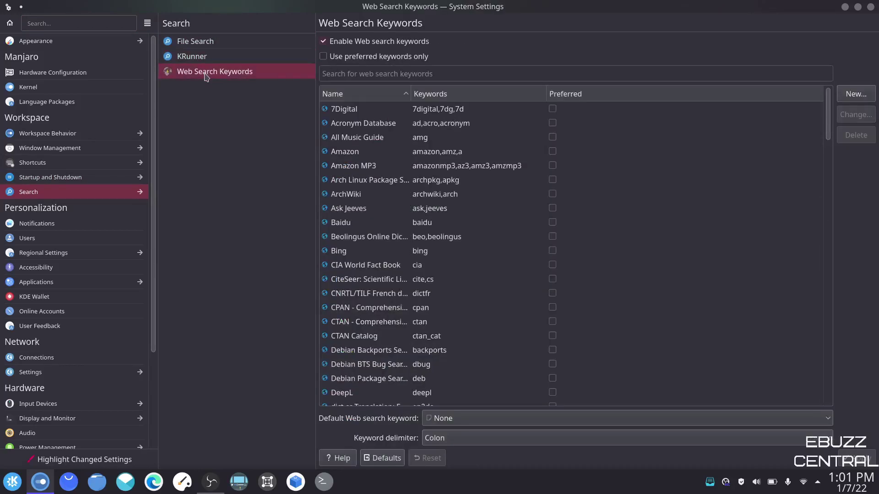
pyautogui.click(209, 44)
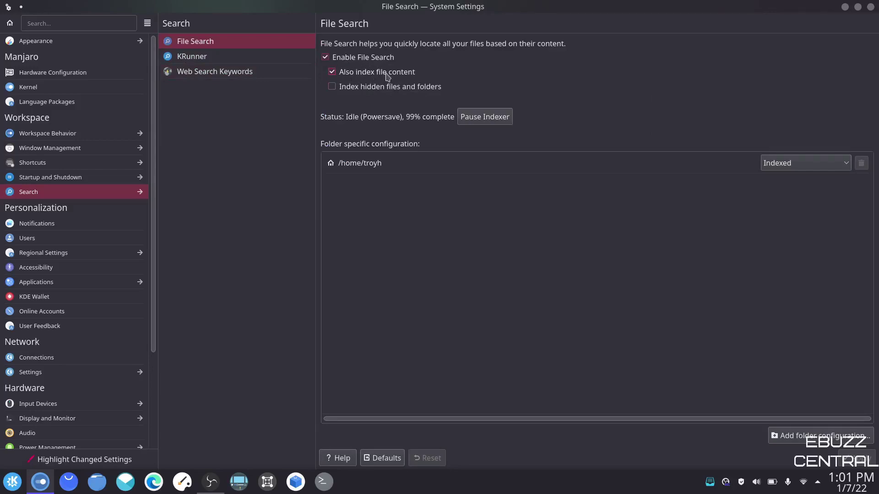
pyautogui.click(845, 8)
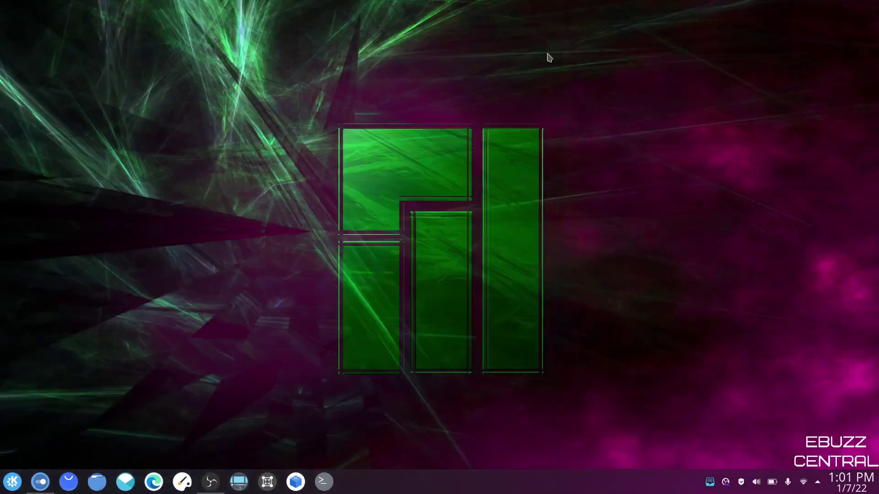
pyautogui.hotkey('alt', 'space')
pyautogui.write('gimp')
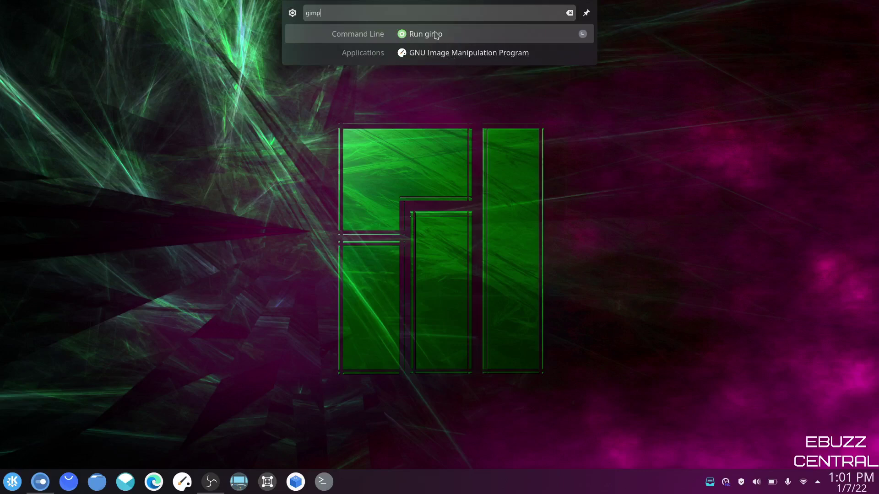
pyautogui.press('BackSpace')
pyautogui.press('BackSpace')
pyautogui.press('BackSpace')
pyautogui.press('BackSpace')
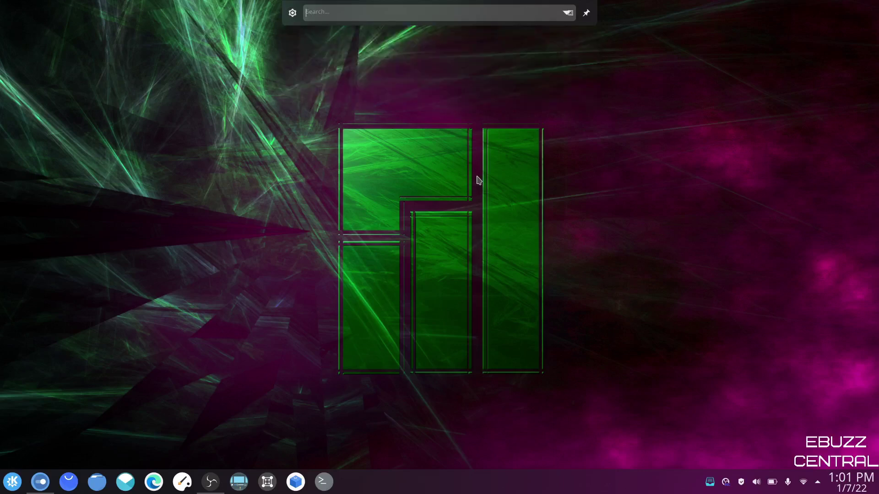
pyautogui.press('Escape')
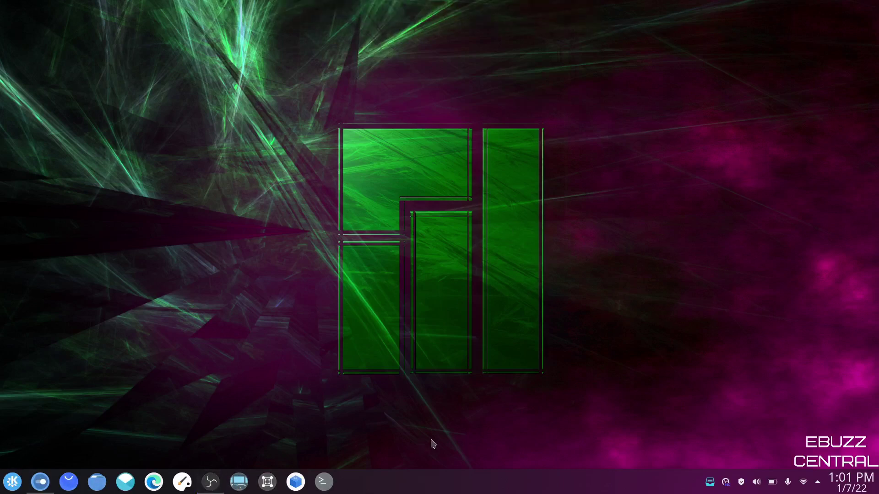
pyautogui.hotkey('alt', 'space')
pyautogui.write('ebuzz')
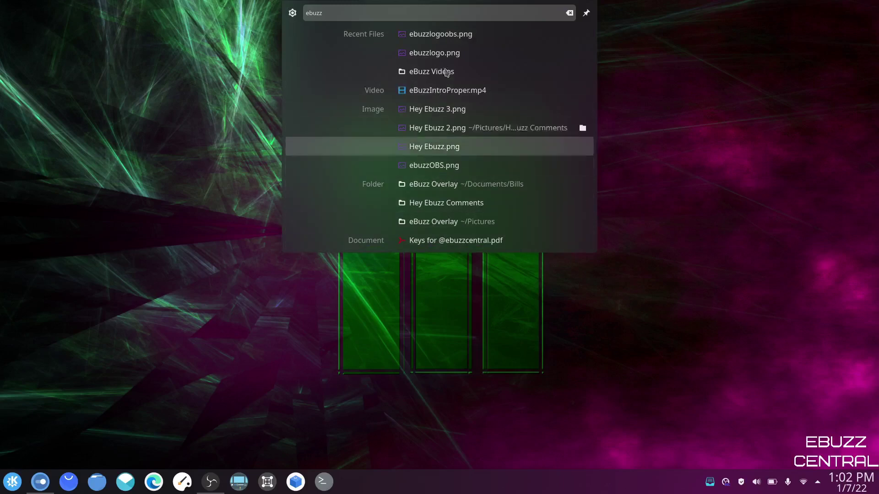
pyautogui.click(736, 119)
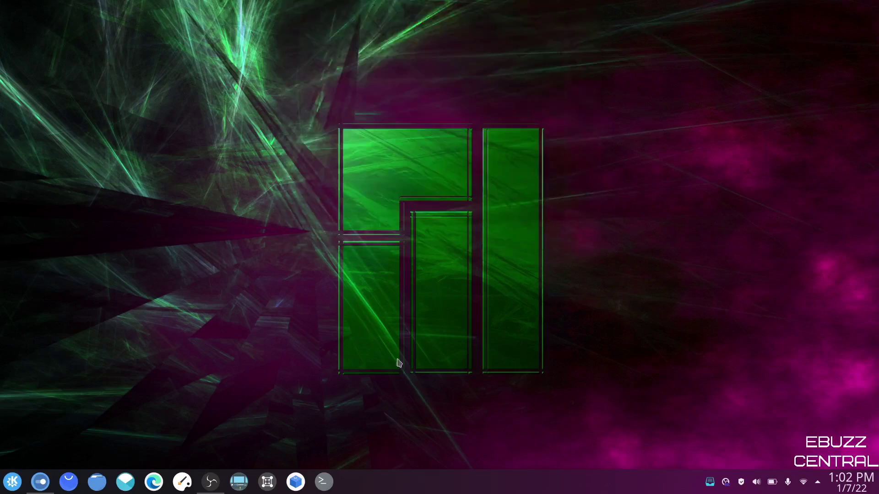
# Restore System Settings from the taskbar and browse the KRunner plugin list
pyautogui.click(37, 487)
pyautogui.click(193, 56)
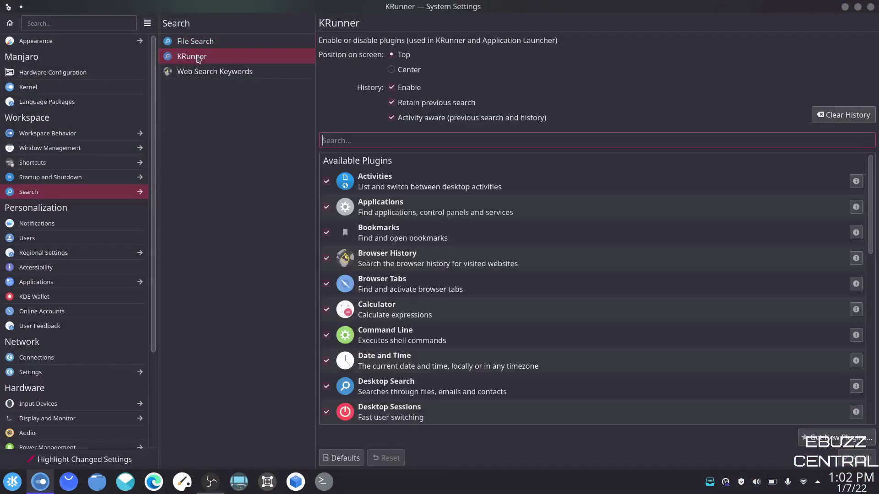
pyautogui.scroll(-10, 536, 251)
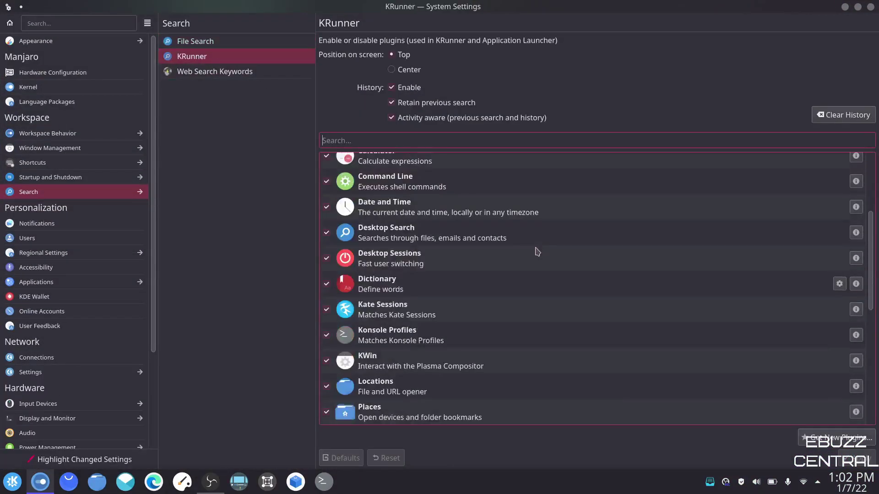
pyautogui.scroll(10, 536, 251)
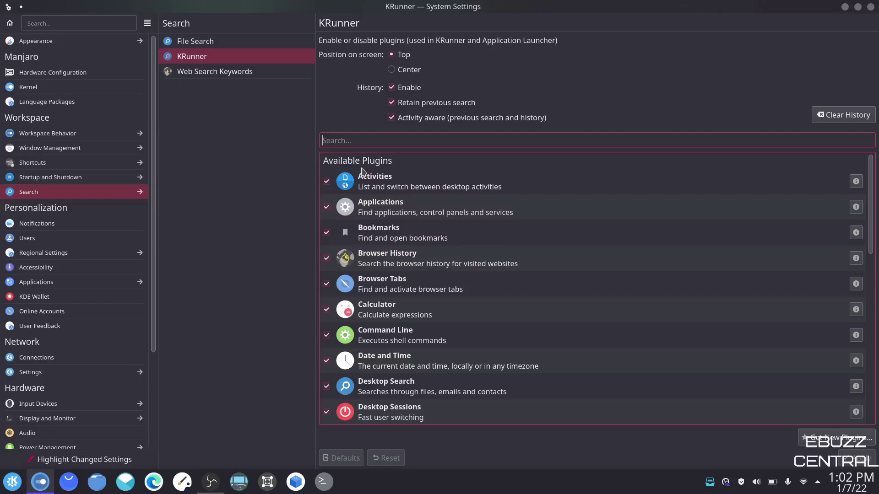
pyautogui.scroll(-2, 444, 224)
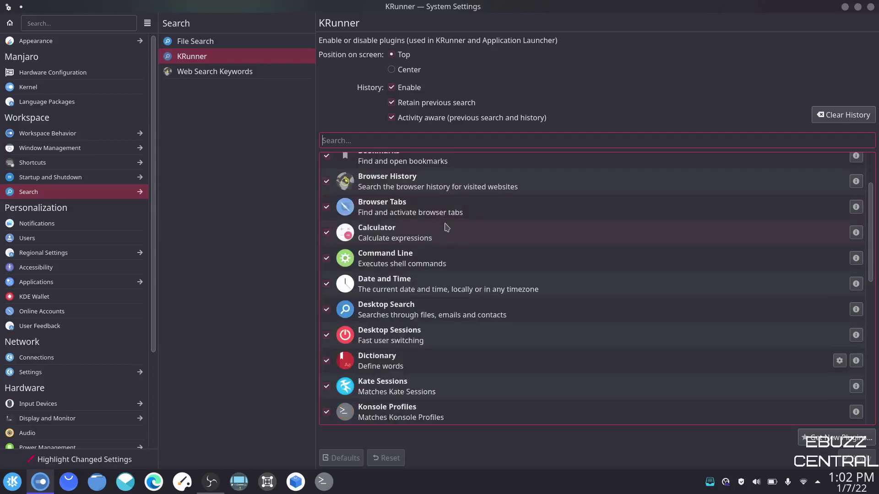
pyautogui.scroll(-6, 445, 239)
pyautogui.scroll(-3, 411, 323)
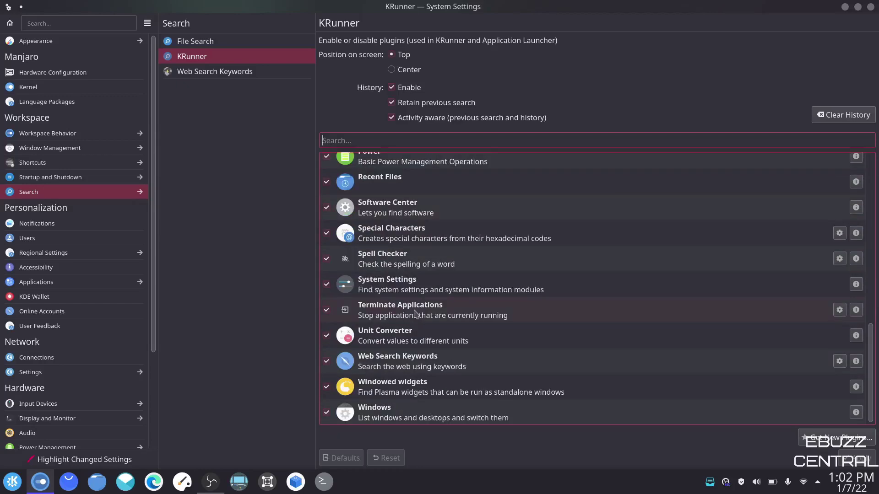
pyautogui.scroll(15, 414, 314)
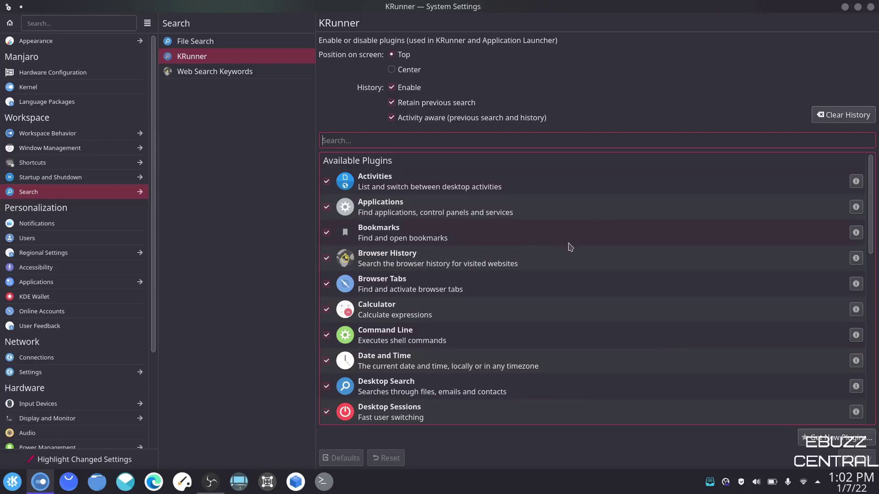
# Show and scroll the Web Search Keywords table
pyautogui.click(198, 73)
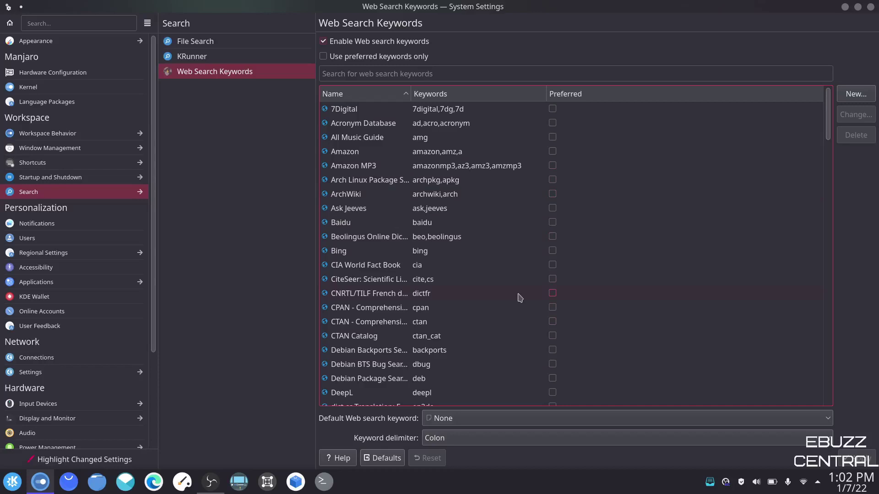
pyautogui.scroll(-5, 465, 259)
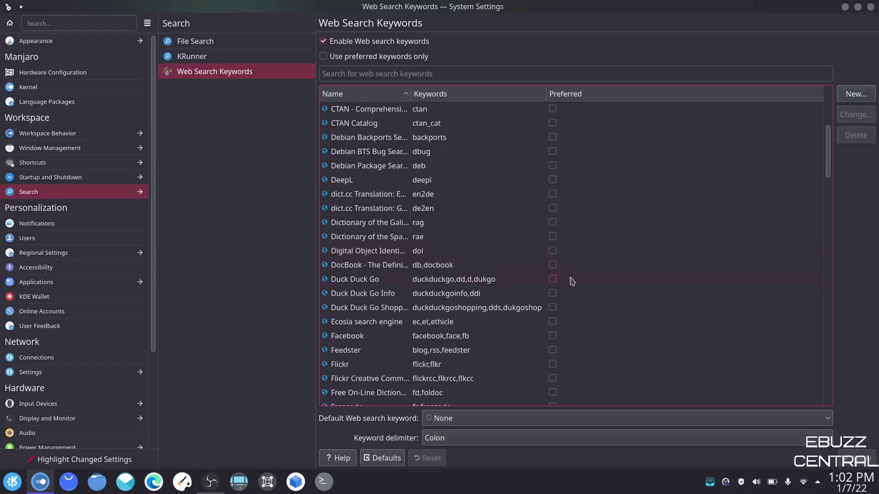
pyautogui.scroll(5, 572, 281)
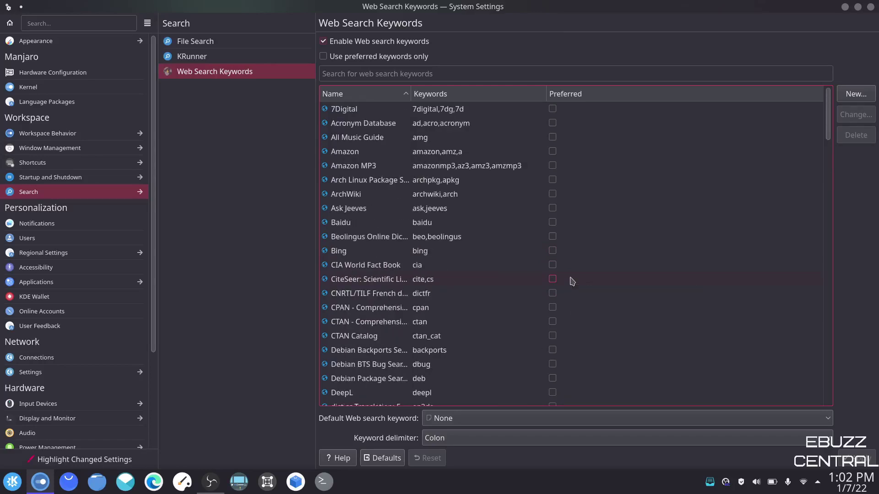
# View the Notifications settings, then move on to the Users account page
pyautogui.click(69, 225)
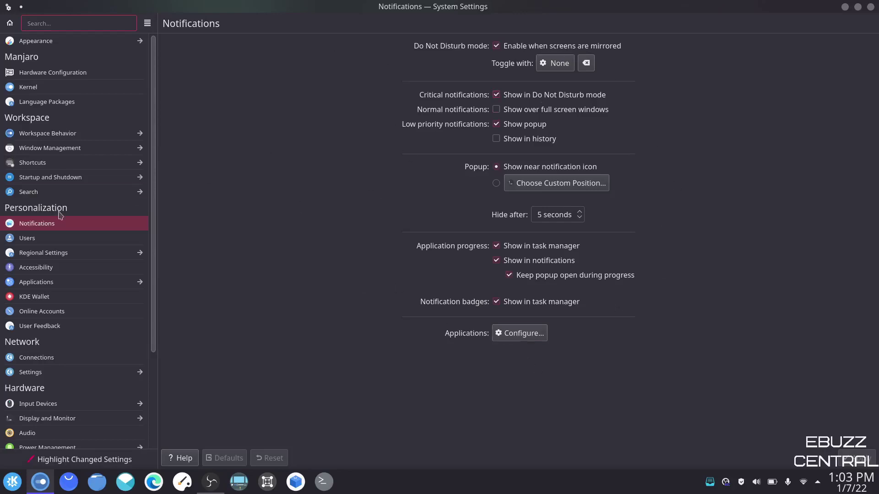
pyautogui.click(40, 238)
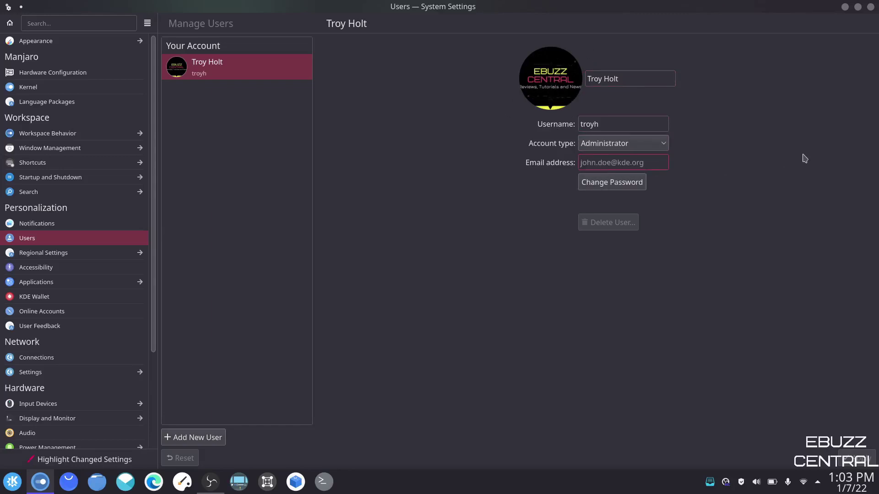
# Enter the account's e-mail address and apply it, authorizing with the account password
pyautogui.write('mainstreamlinux')
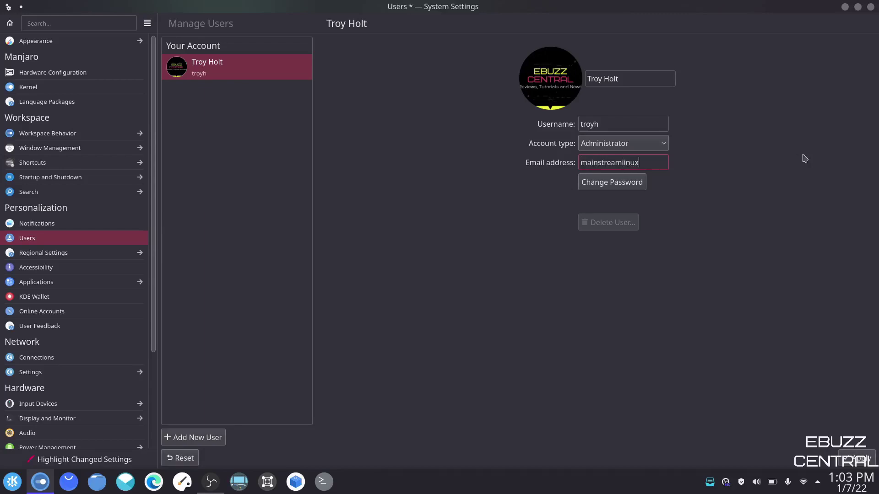
pyautogui.write('.com')
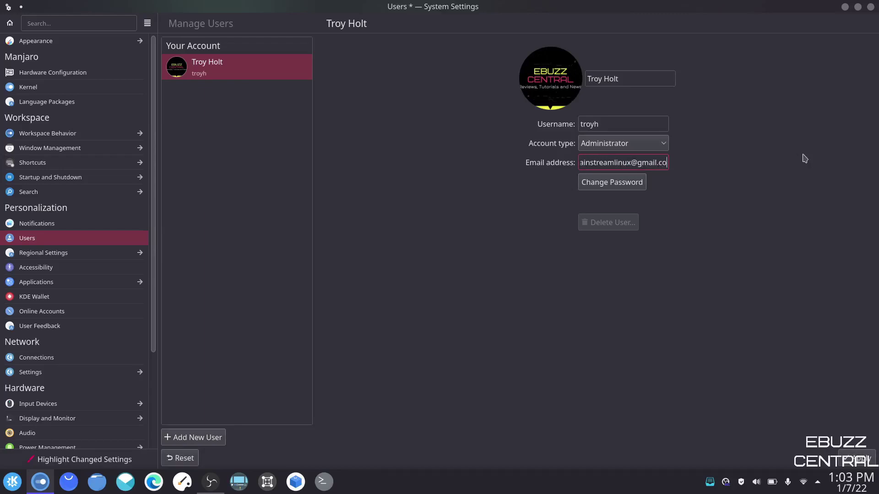
pyautogui.click(857, 460)
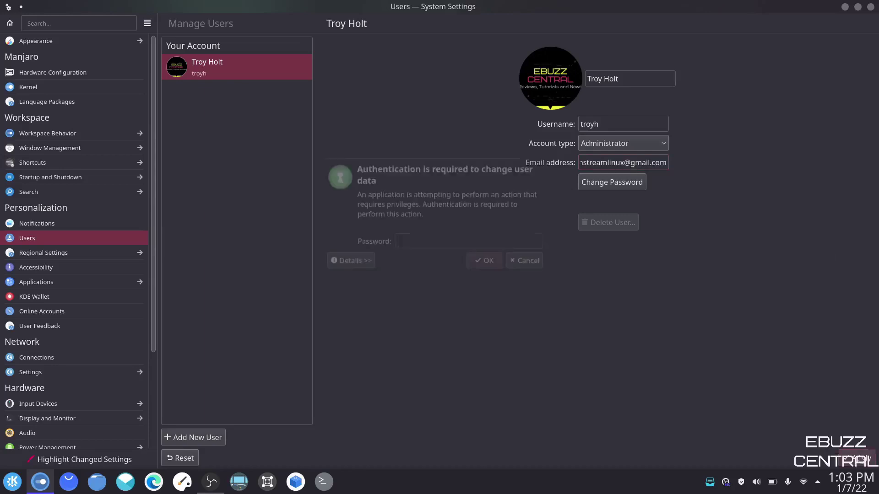
pyautogui.write('•••••••••')
pyautogui.press('Return')
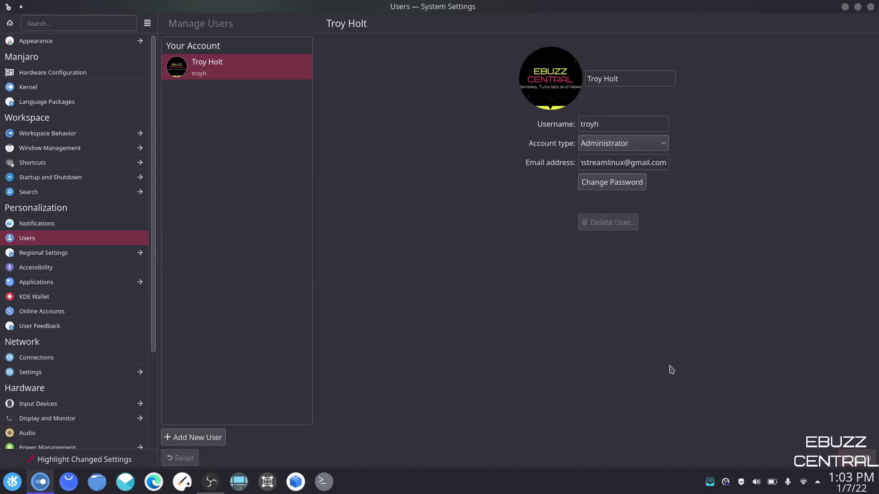
# Return to the Users page and browse the avatar gallery, leaving the avatar unchanged
pyautogui.click(56, 226)
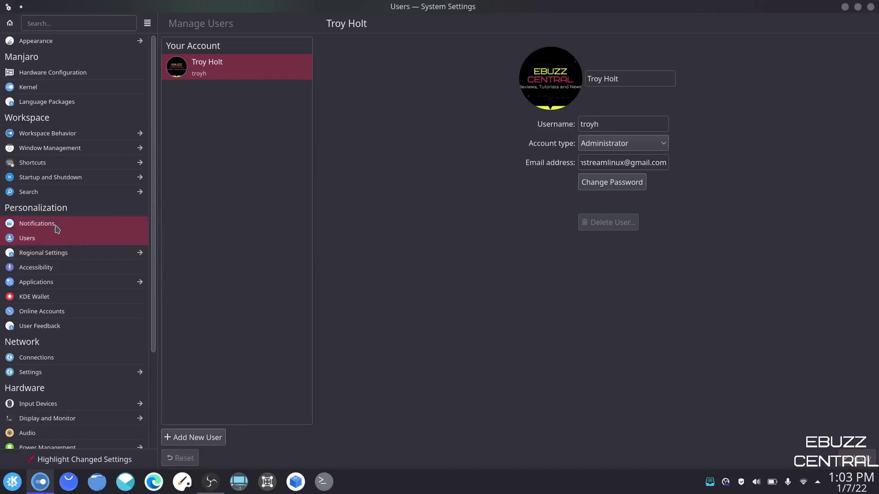
pyautogui.click(48, 238)
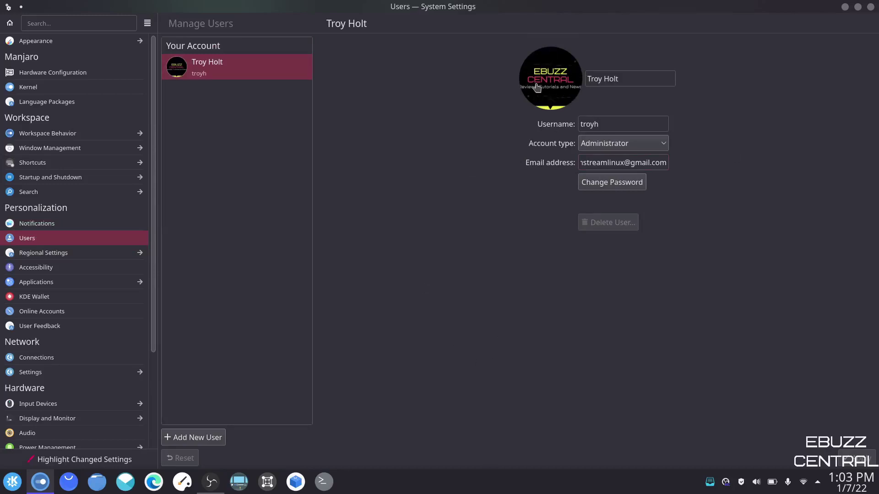
pyautogui.click(555, 86)
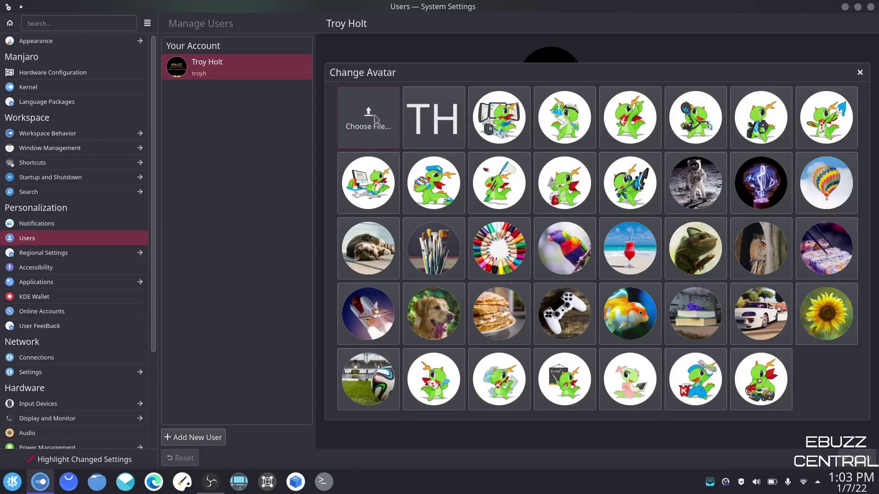
pyautogui.click(860, 72)
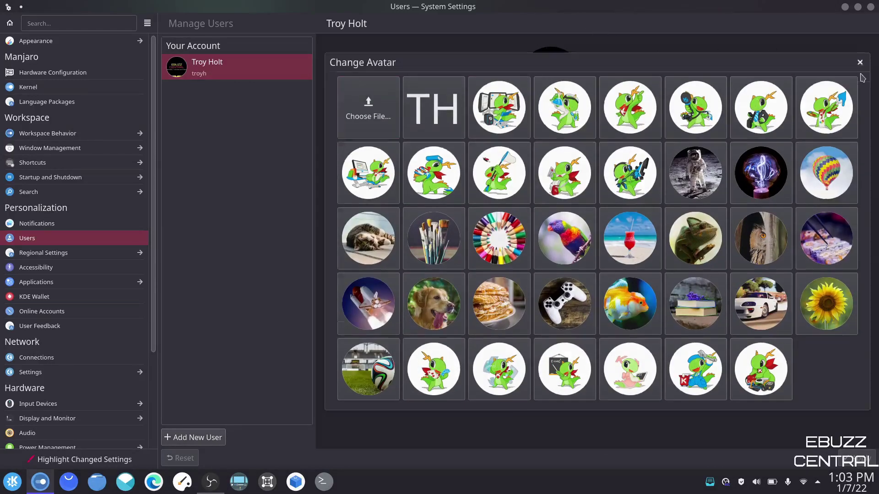
# Browse the Formats Region list keeping en_US, then open the Spell Check page
pyautogui.click(72, 251)
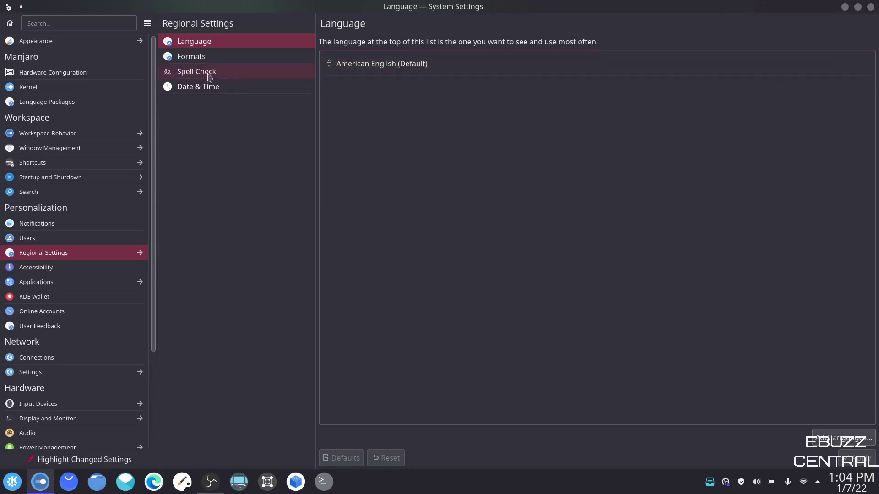
pyautogui.click(201, 59)
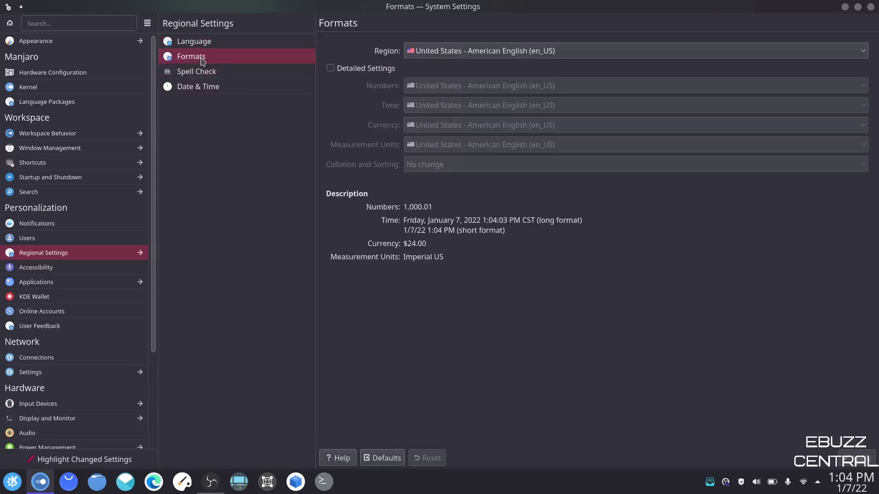
pyautogui.click(599, 55)
pyautogui.scroll(-10, 571, 110)
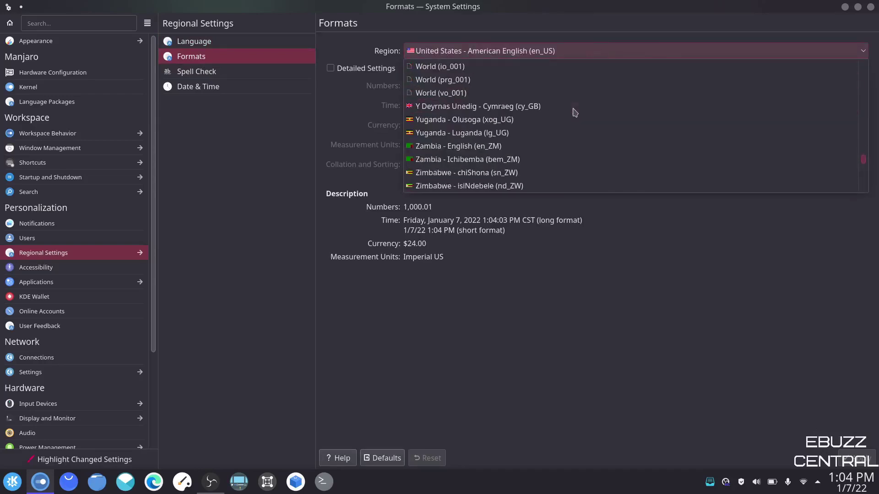
pyautogui.scroll(-15, 570, 110)
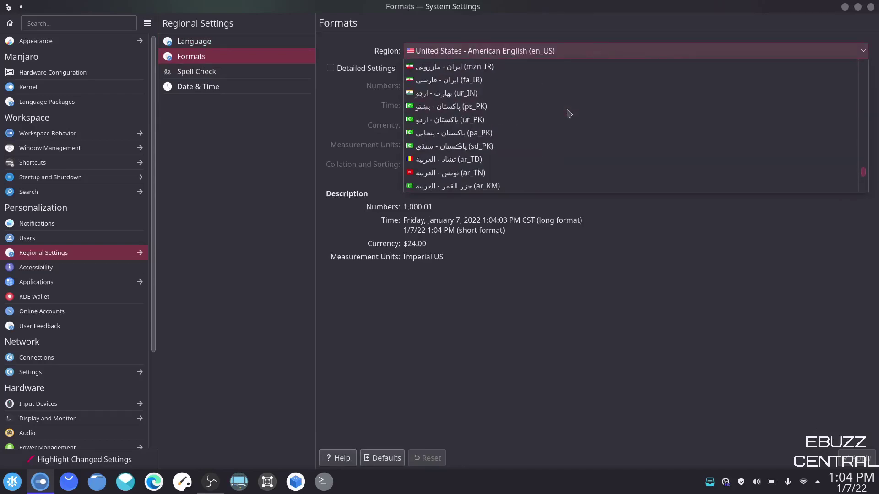
pyautogui.scroll(10, 568, 112)
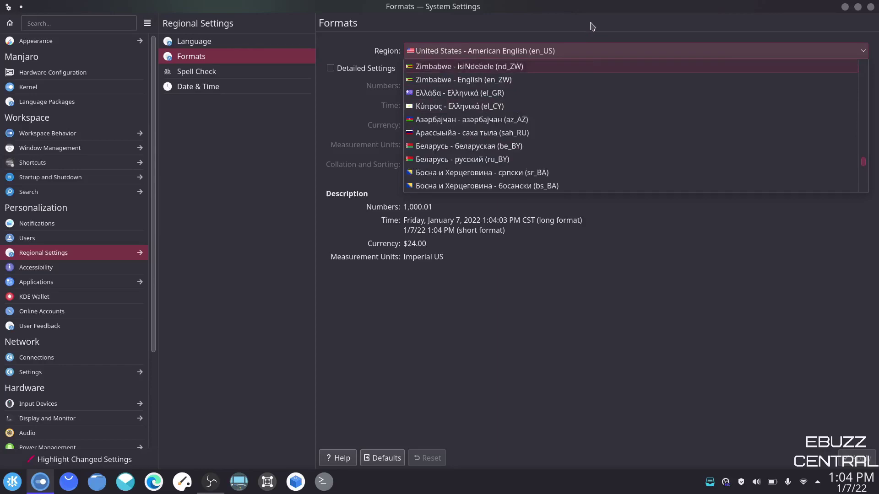
pyautogui.click(590, 30)
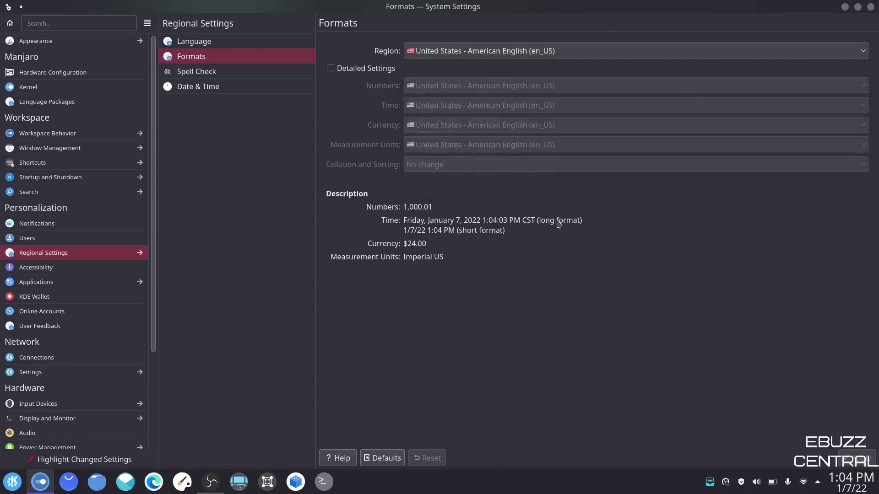
pyautogui.click(199, 74)
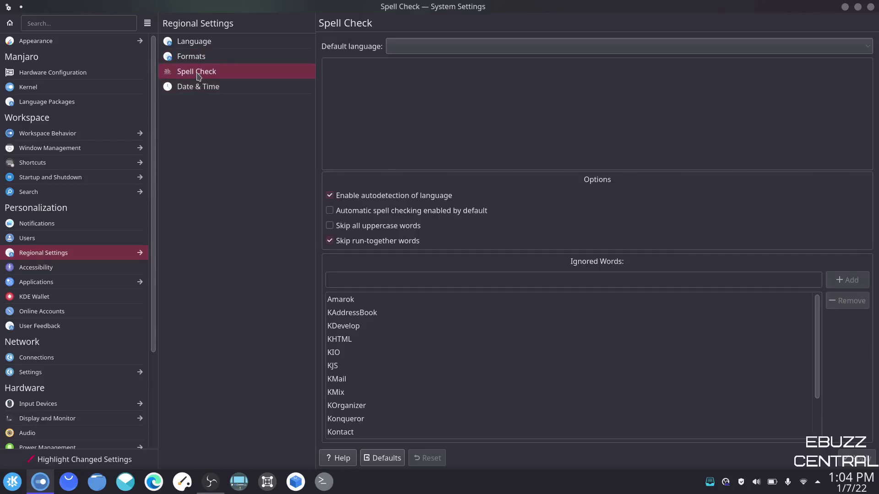
# Check the automatic Date & Time settings, then open Accessibility's Bell page
pyautogui.click(205, 89)
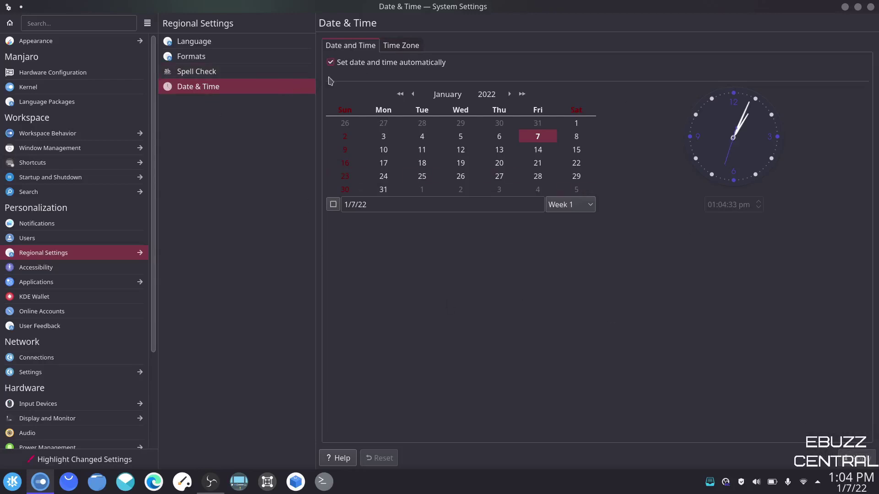
pyautogui.scroll(-3, 43, 144)
pyautogui.click(43, 145)
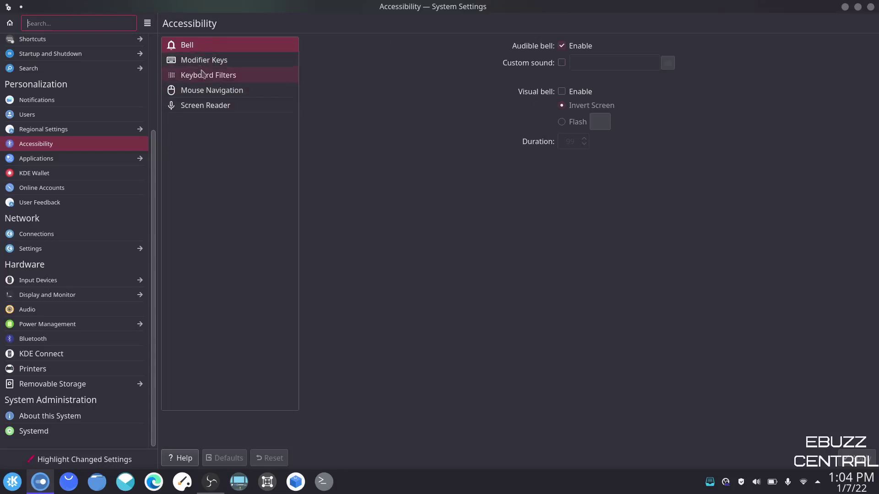
# Check the Screen Reader page, which reports Orca is not installed, then go to Applications
pyautogui.click(207, 108)
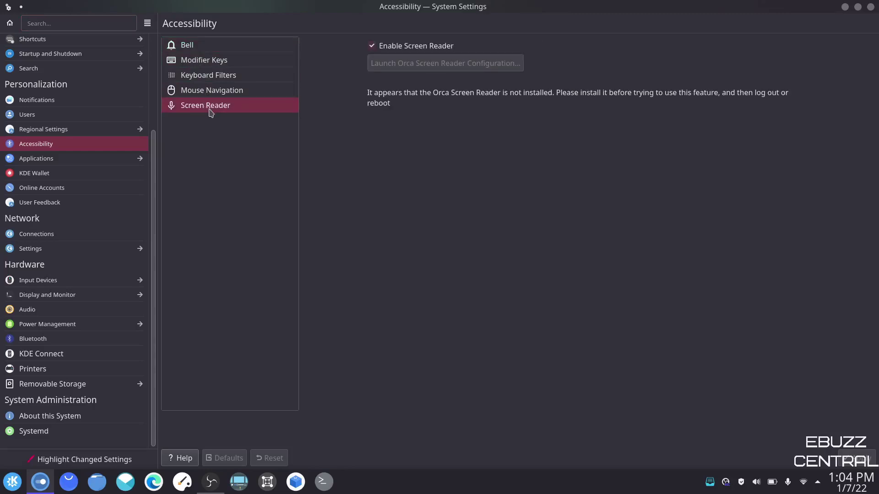
pyautogui.click(57, 164)
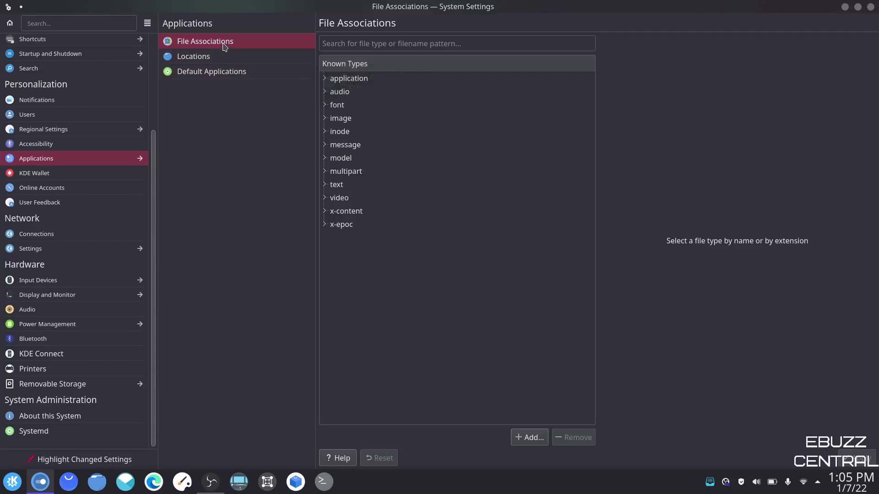
# Search file types for .mkv and inspect video/x-matroska, selecting VLC in its preference order
pyautogui.click(401, 42)
pyautogui.write('.mkv')
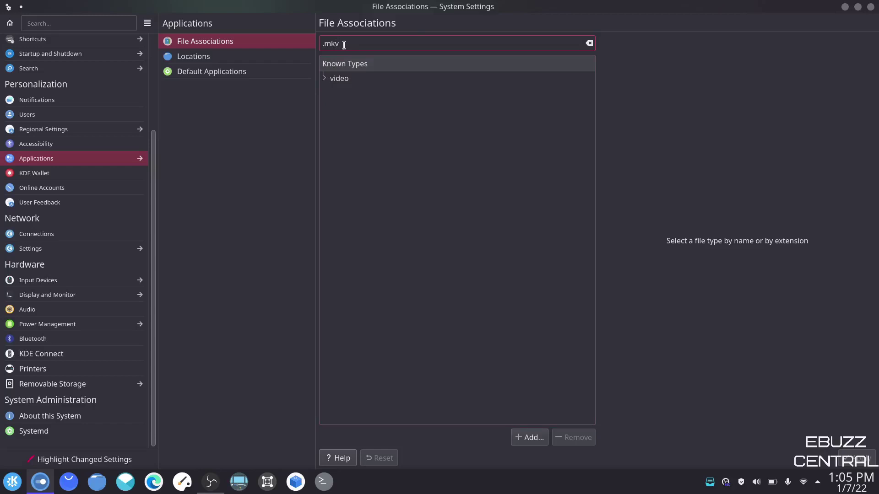
pyautogui.click(324, 80)
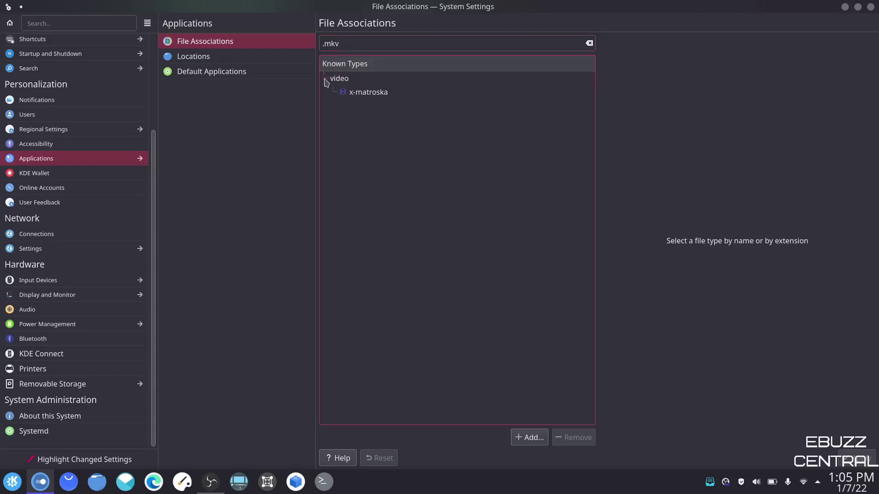
pyautogui.click(359, 94)
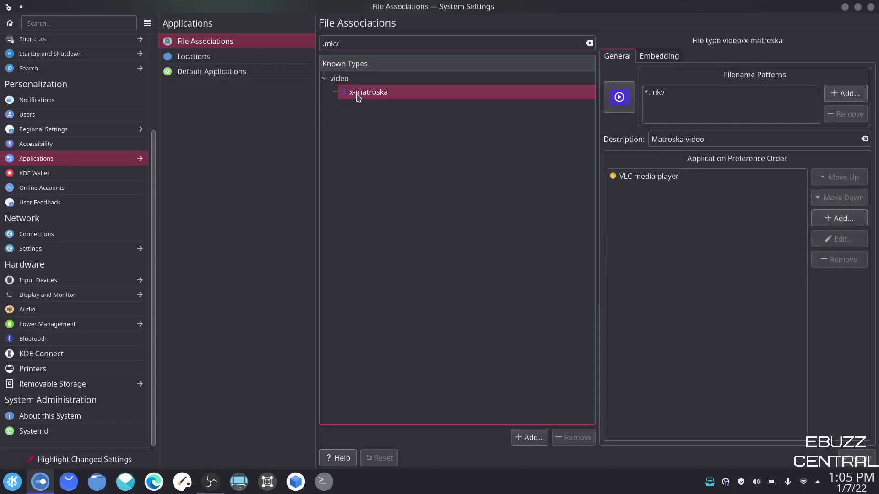
pyautogui.click(656, 182)
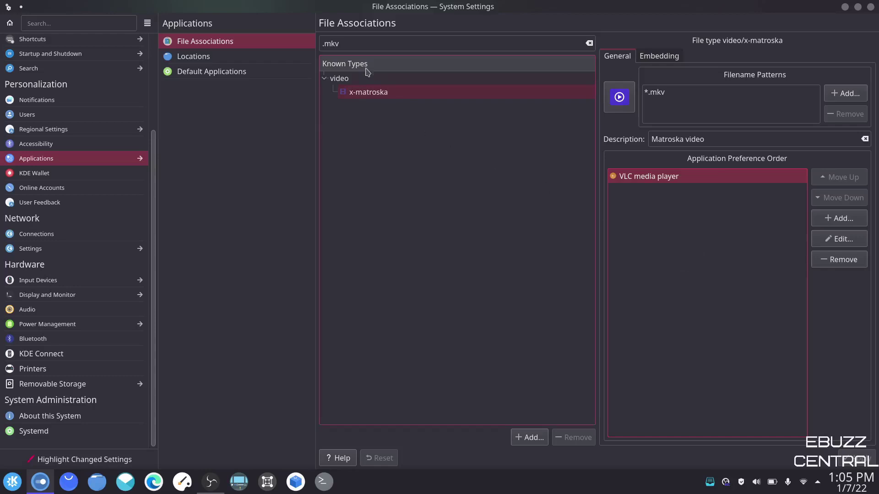
# Search for mp4, inspect the mp4 type and its *.m4v pattern, then view Locations
pyautogui.tripleClick(344, 45)
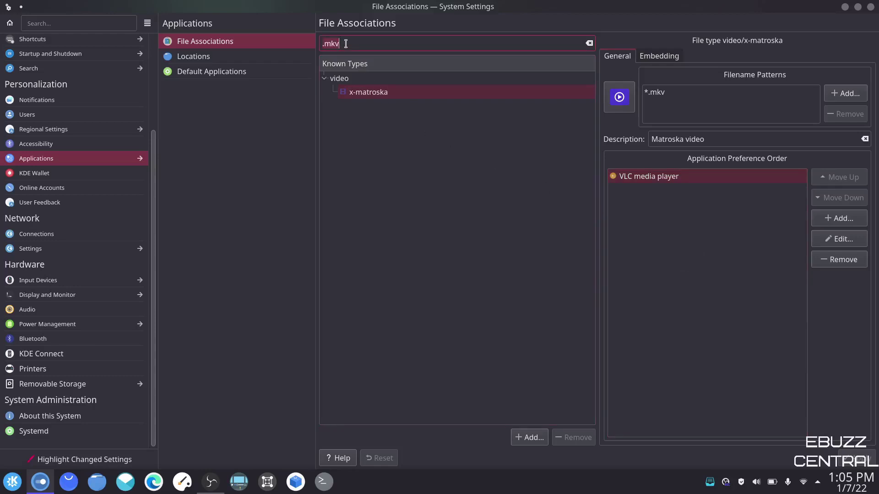
pyautogui.write('.p')
pyautogui.press('BackSpace')
pyautogui.write('mp4')
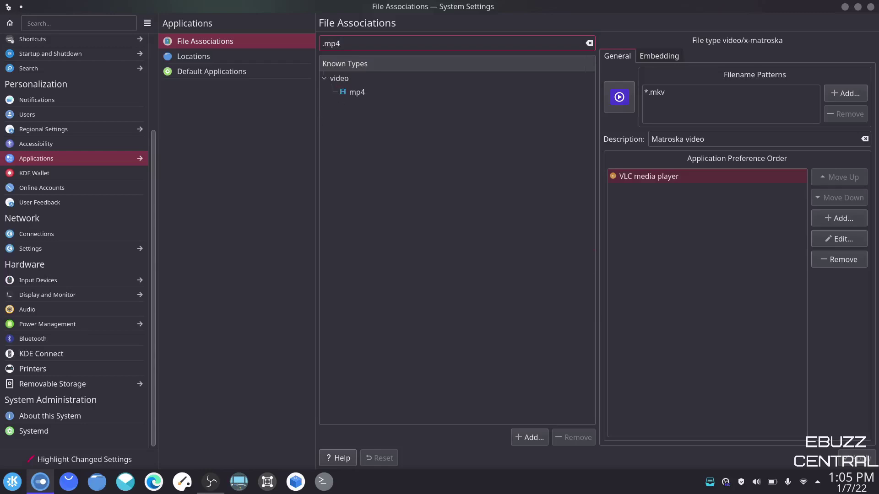
pyautogui.click(355, 93)
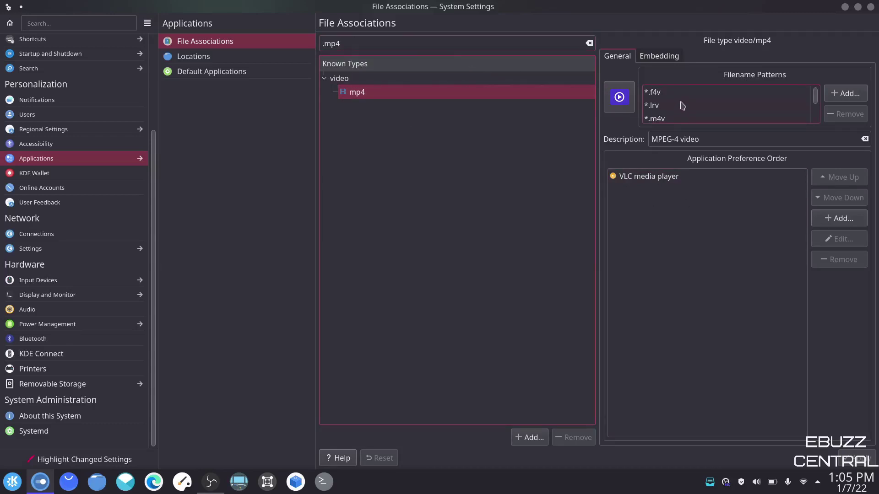
pyautogui.scroll(-1, 682, 104)
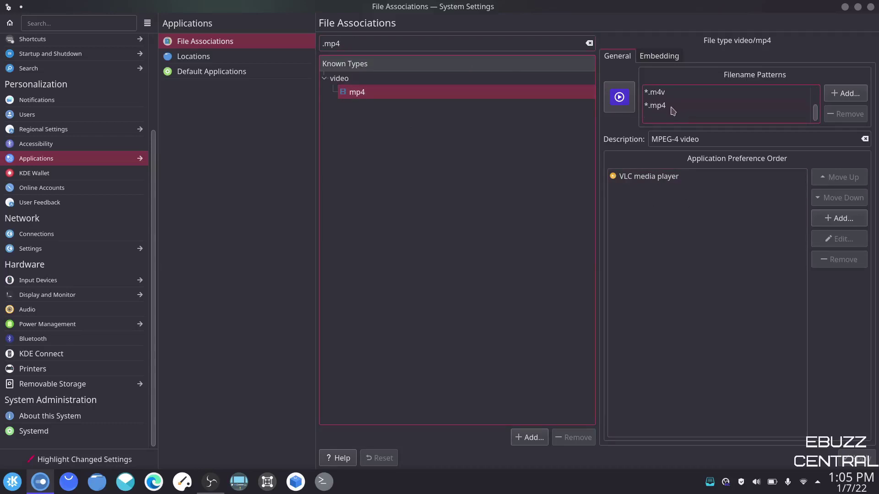
pyautogui.click(669, 94)
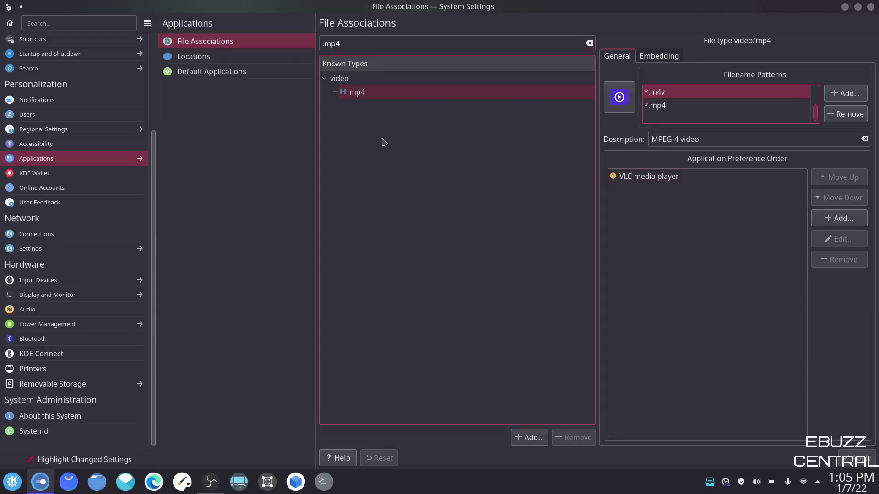
pyautogui.click(196, 58)
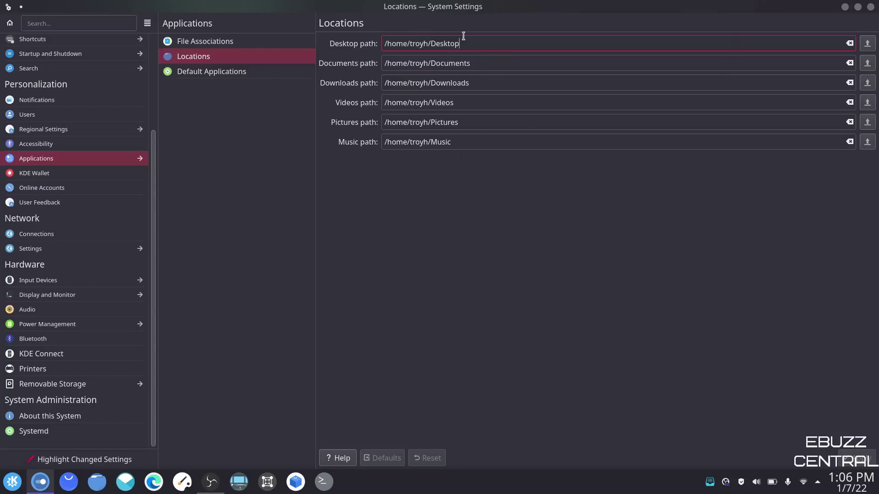
# In Default Applications, set Firefox as the web browser and keep Konsole as terminal emulator
pyautogui.click(211, 74)
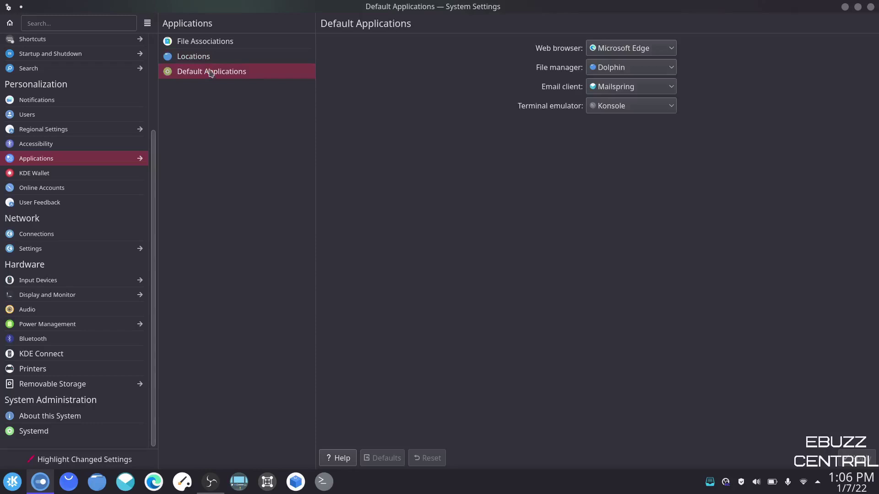
pyautogui.click(674, 49)
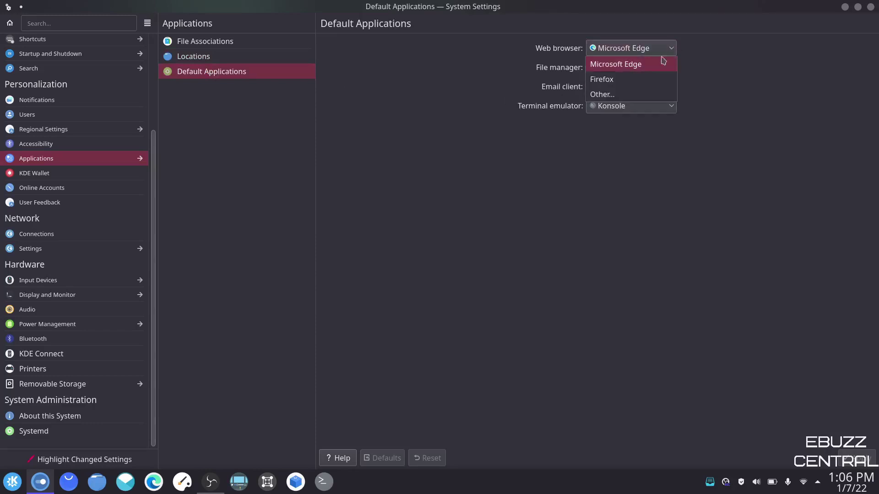
pyautogui.click(645, 79)
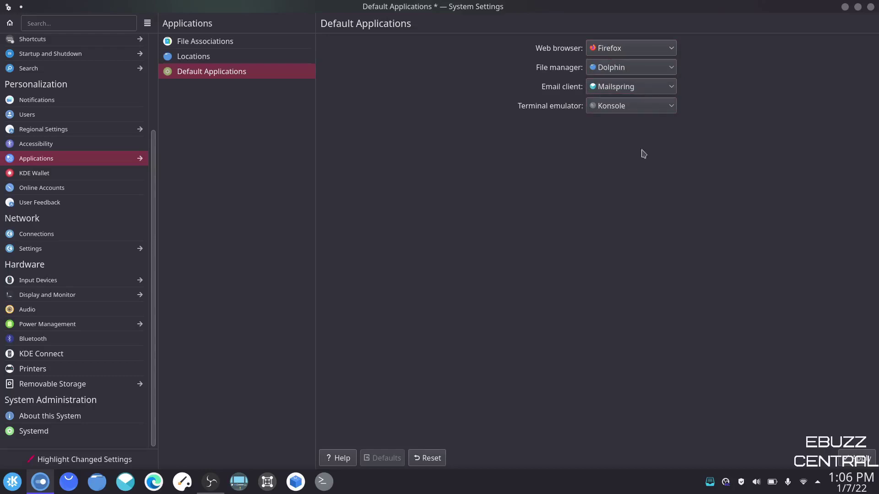
pyautogui.click(658, 110)
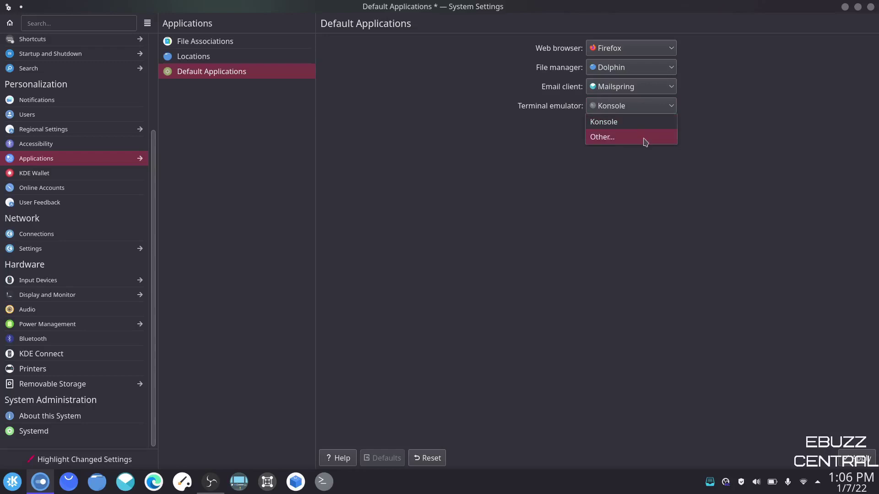
pyautogui.click(632, 121)
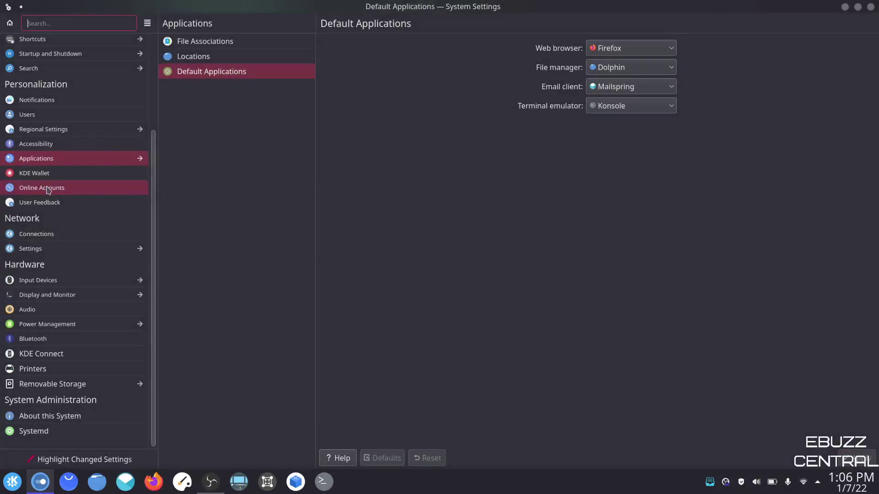
pyautogui.click(48, 188)
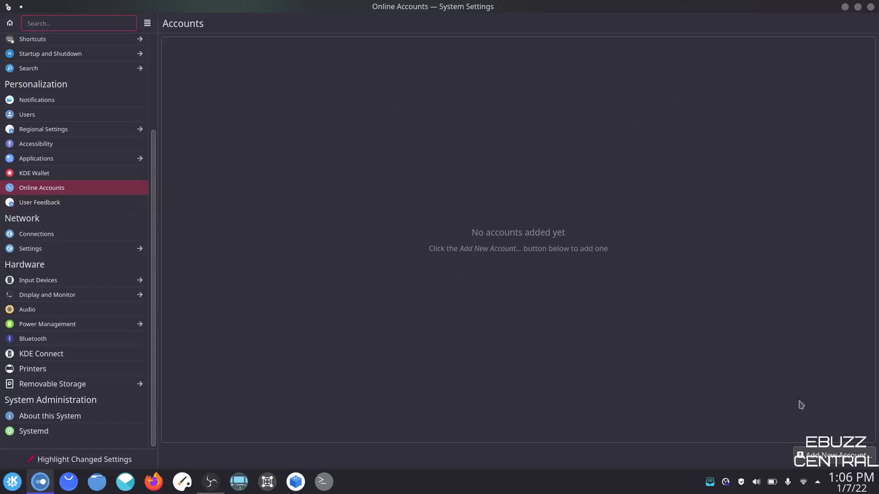
# Browse the Add New Account provider list, then go to Connections for the ATT470 Wi-Fi
pyautogui.click(831, 456)
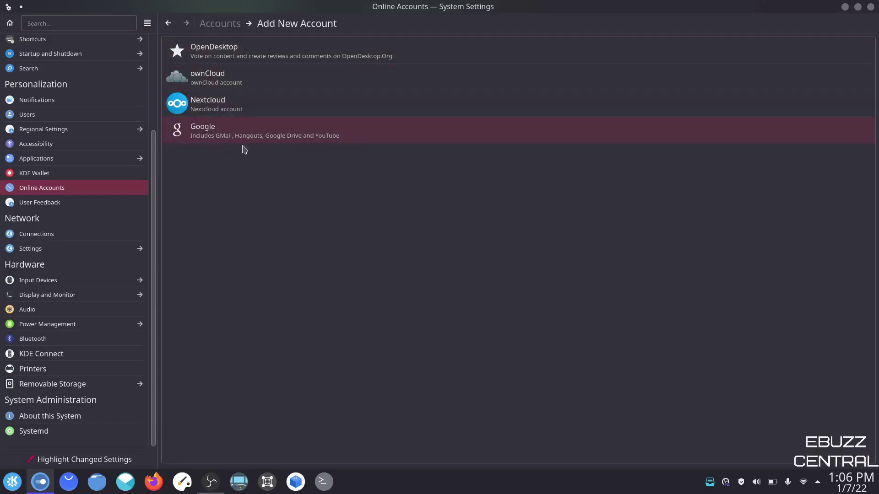
pyautogui.click(44, 236)
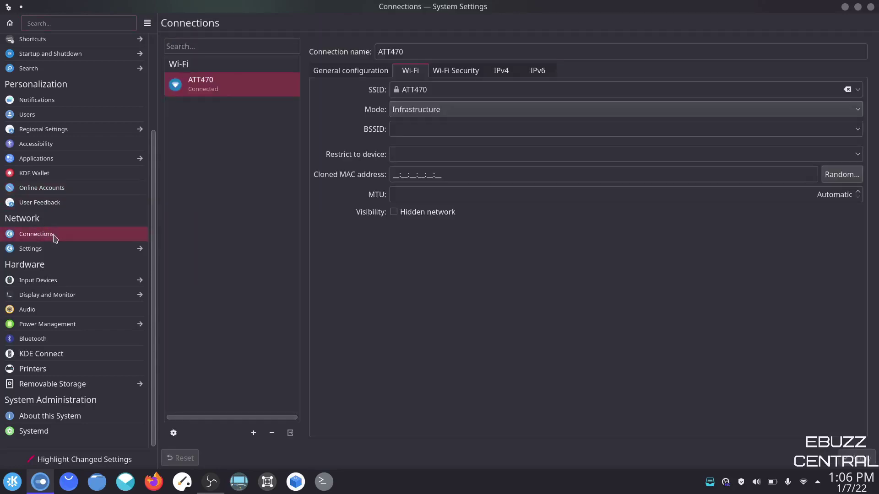
# Review the ATT470 connection's Wi-Fi security, IPv4 and Wi-Fi tabs
pyautogui.click(467, 73)
pyautogui.click(504, 74)
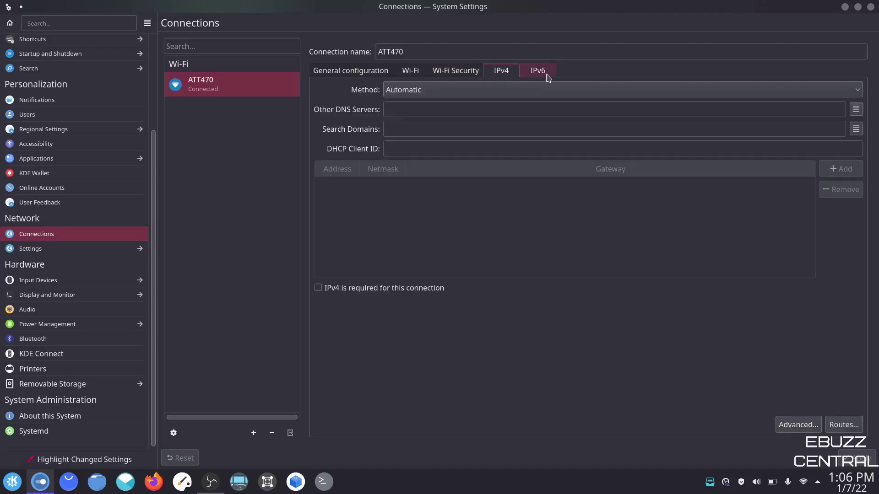
pyautogui.click(417, 73)
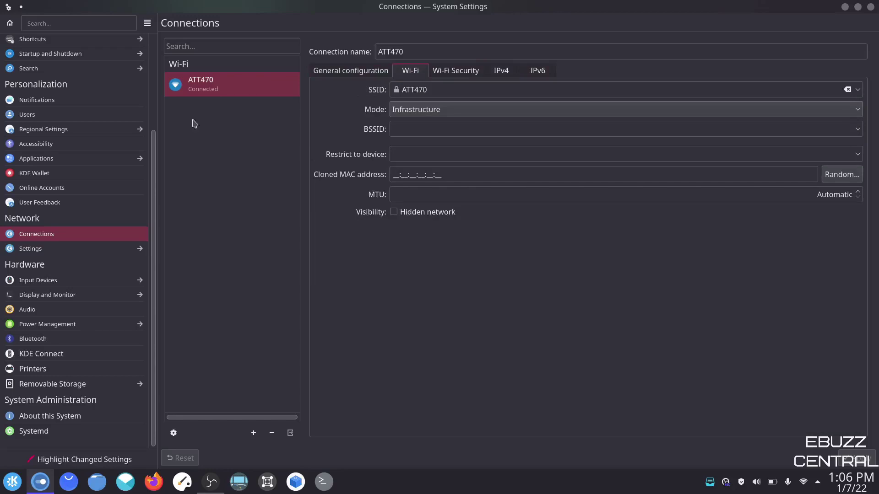
# Look through Network Settings' Connection Preferences, SSL Preferences, Cookies and Windows Shares pages
pyautogui.click(47, 251)
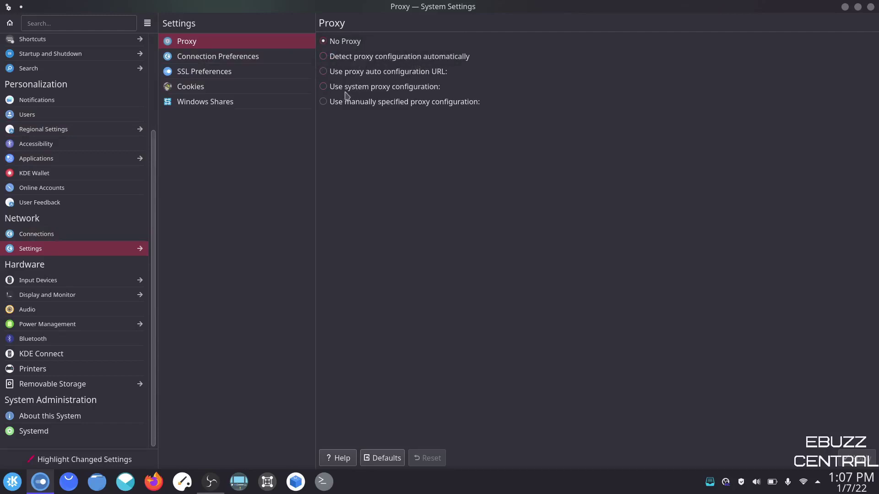
pyautogui.click(249, 59)
pyautogui.click(236, 78)
pyautogui.click(233, 87)
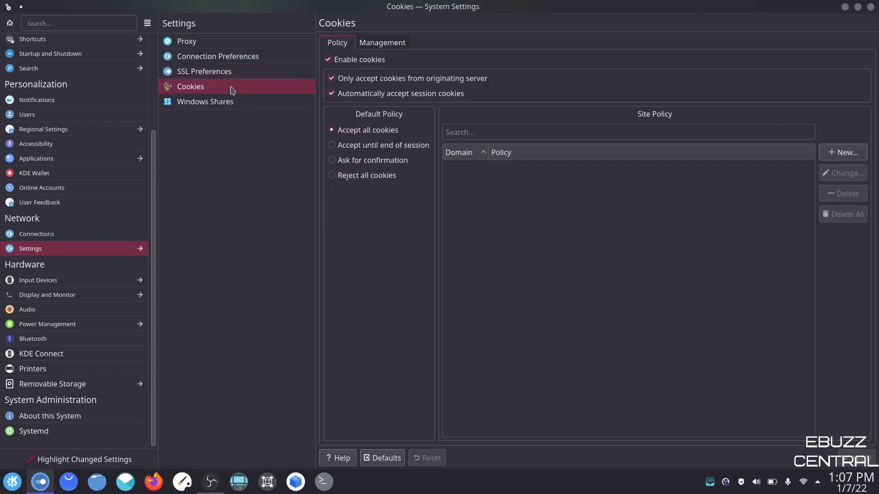
pyautogui.click(236, 105)
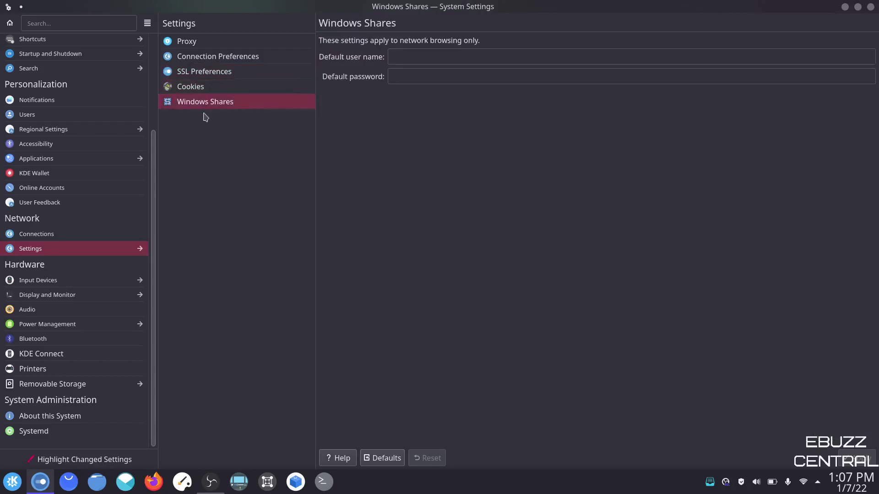
pyautogui.click(62, 281)
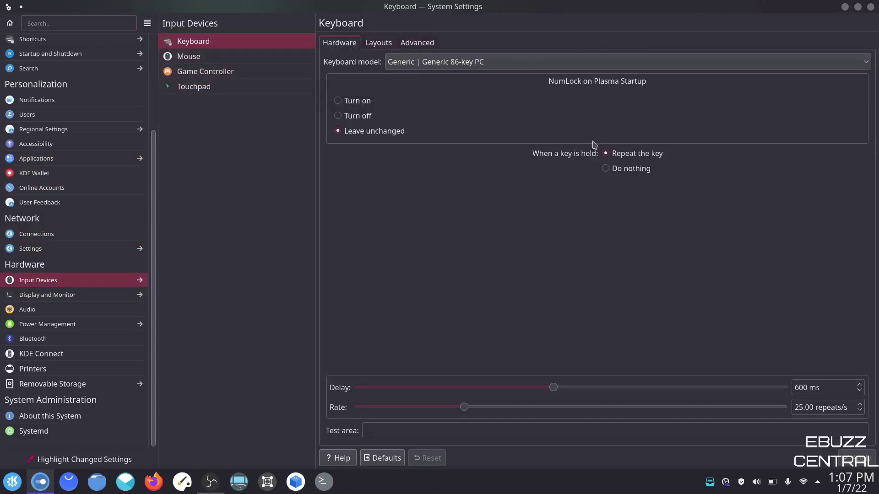
# Enable advanced keyboard options, browse Alt and Win behavior, then disable them again
pyautogui.click(366, 45)
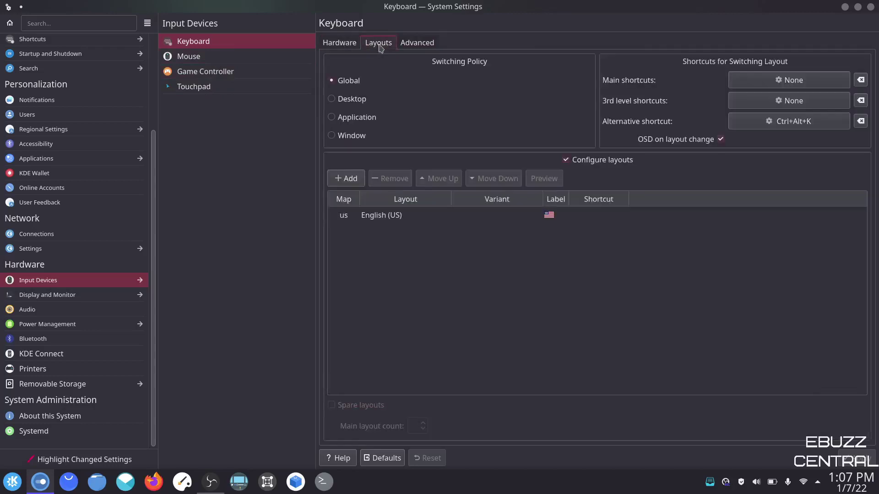
pyautogui.click(414, 47)
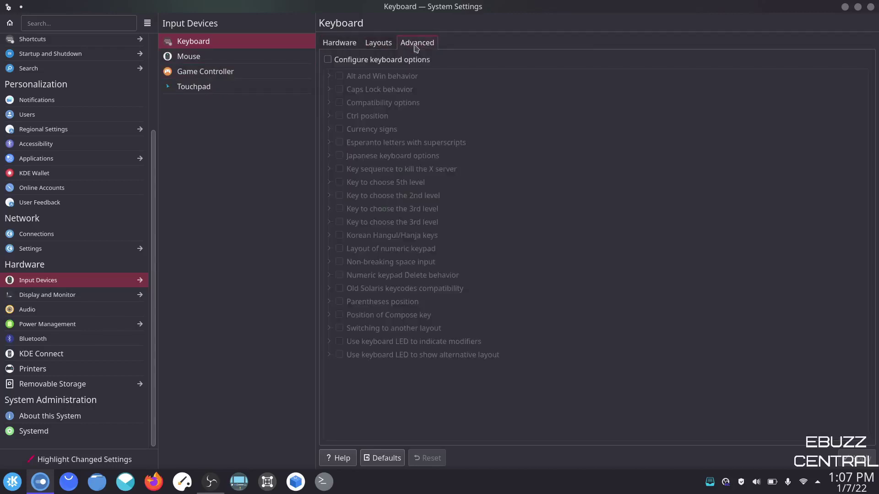
pyautogui.click(327, 60)
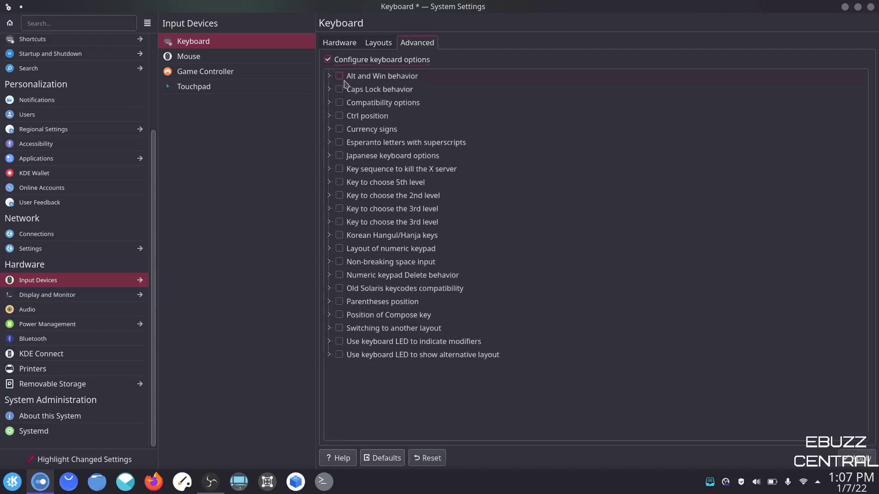
pyautogui.click(340, 78)
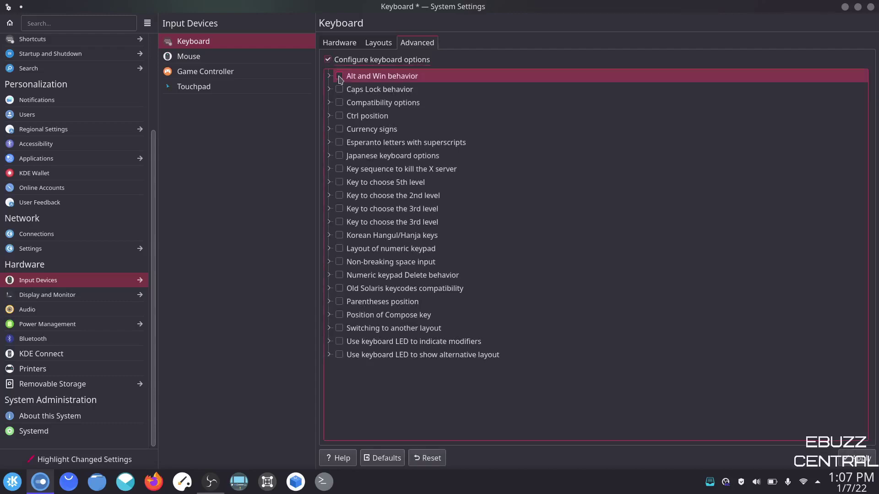
pyautogui.click(328, 76)
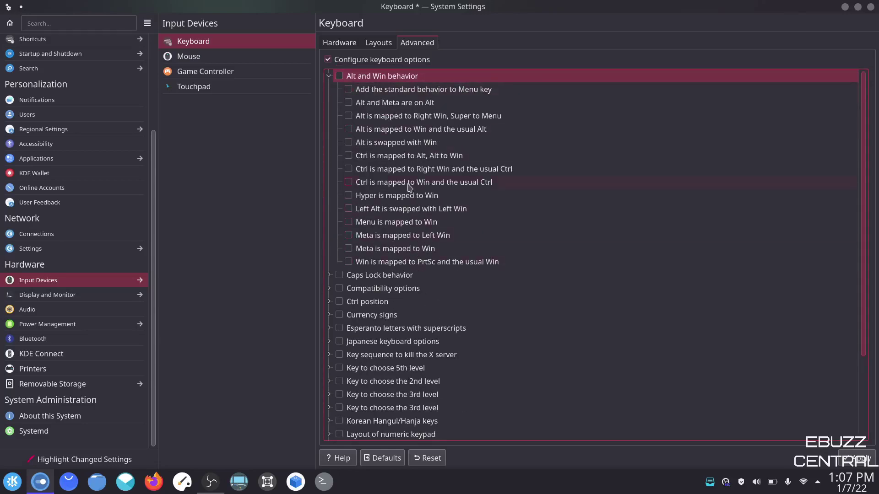
pyautogui.click(328, 76)
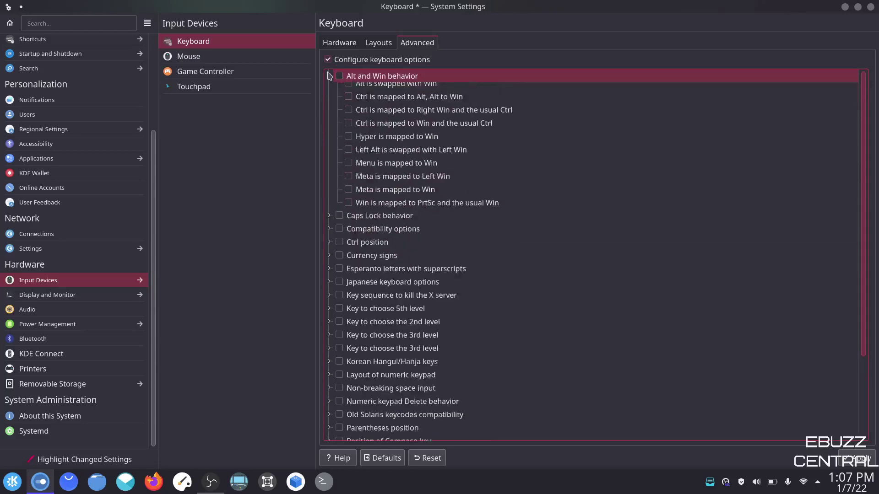
pyautogui.click(328, 60)
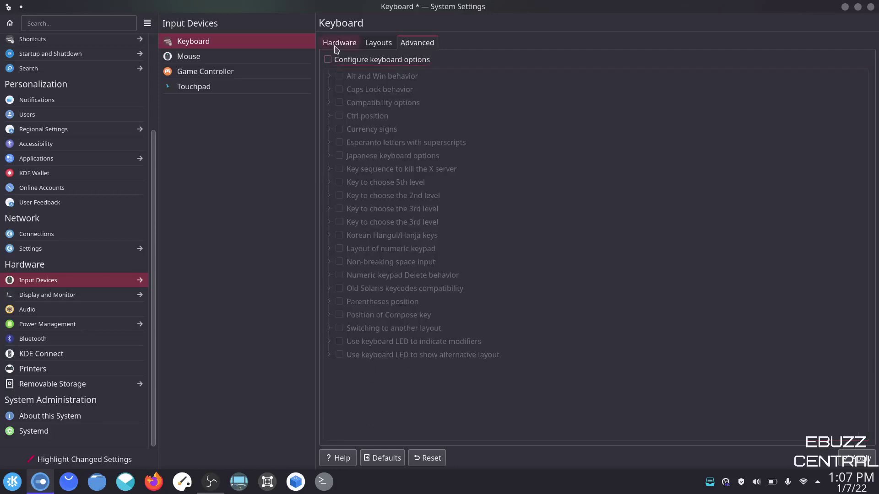
pyautogui.click(338, 46)
pyautogui.click(200, 59)
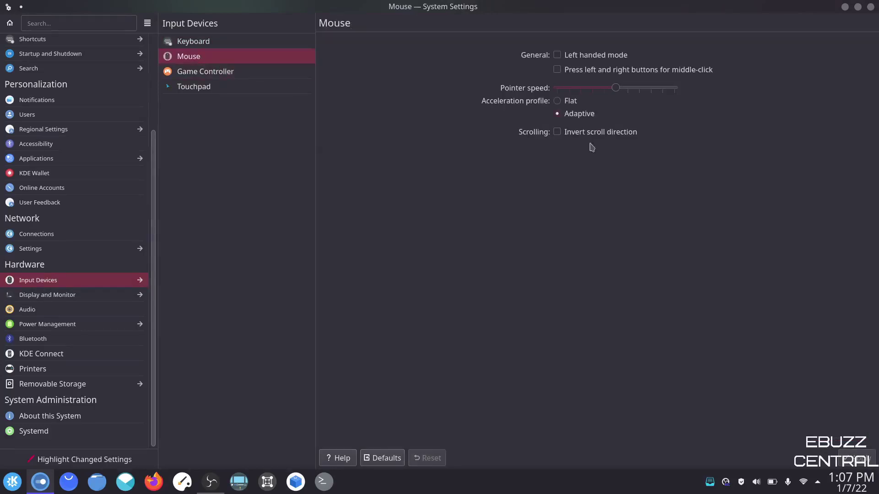
# Toggle left-handed mode on and off, then review Game Controller and Touchpad pages
pyautogui.click(558, 57)
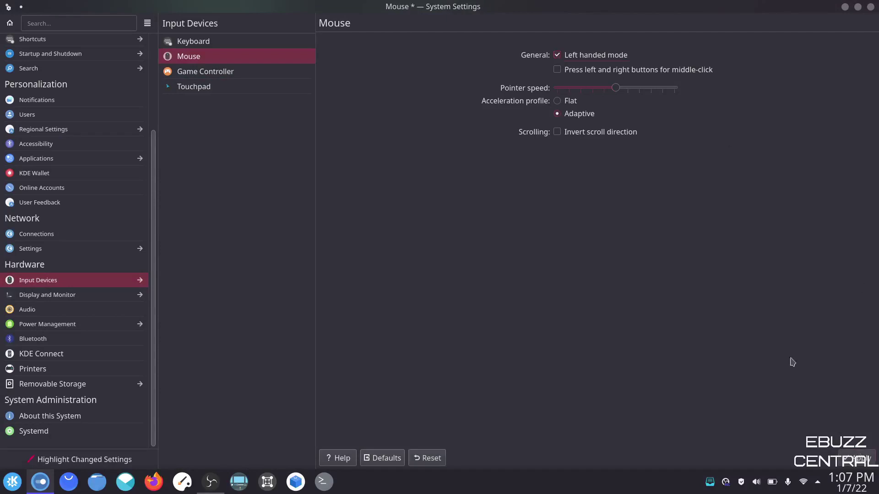
pyautogui.click(557, 56)
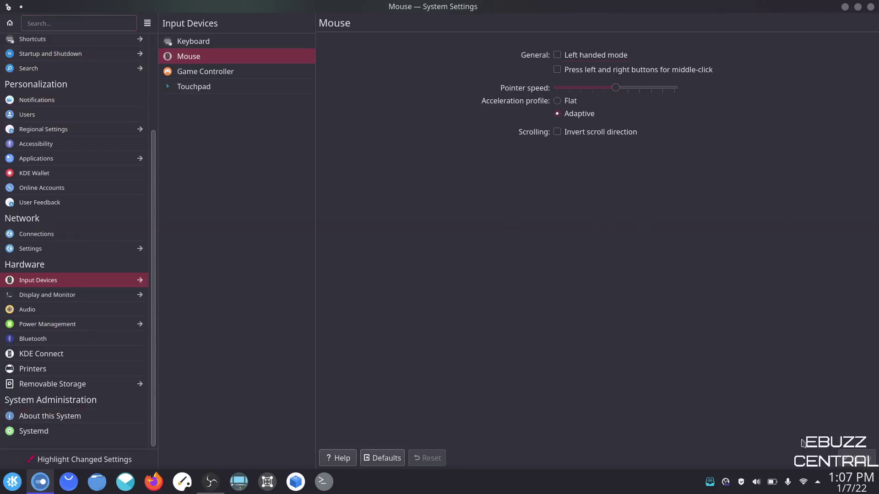
pyautogui.click(193, 41)
pyautogui.click(215, 72)
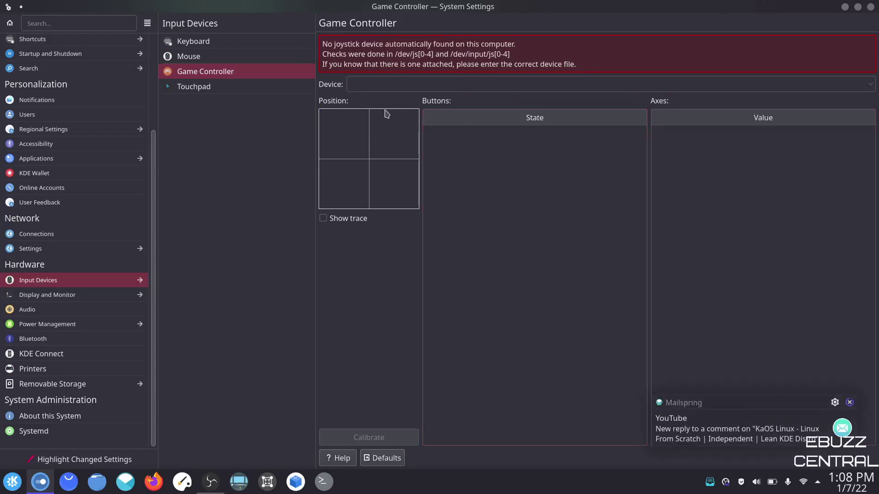
pyautogui.click(850, 402)
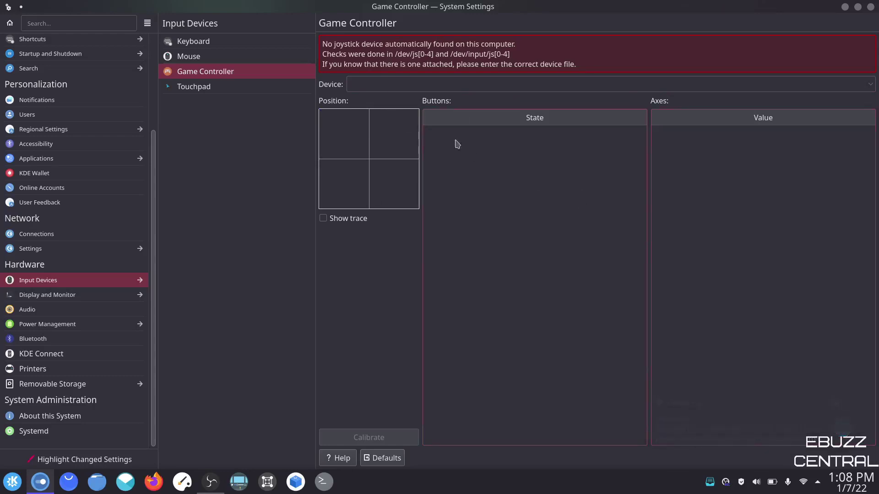
pyautogui.click(208, 91)
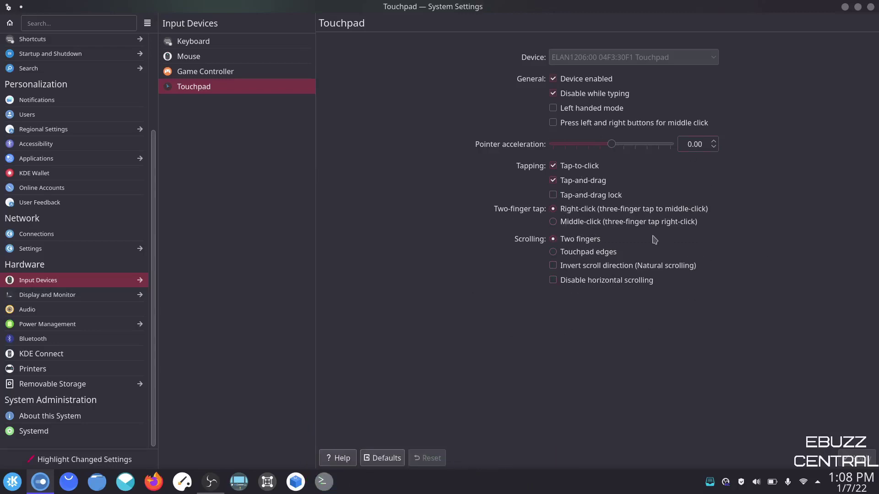
pyautogui.click(70, 298)
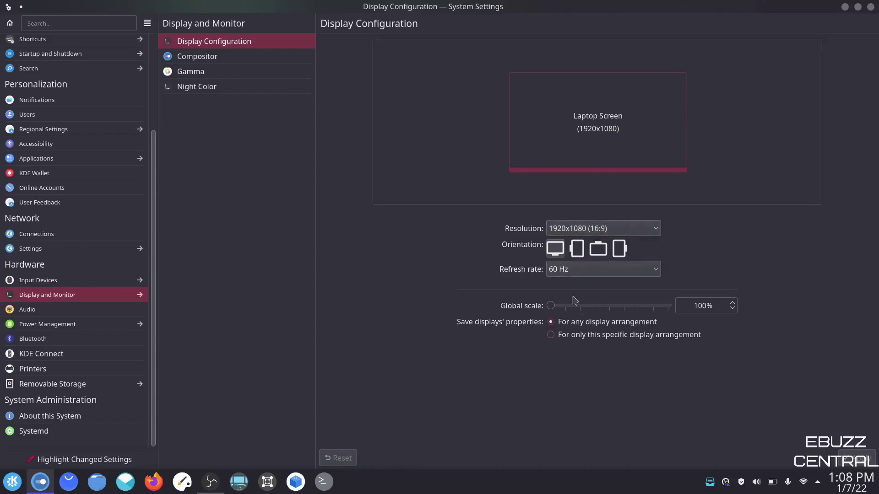
# Look through the Compositor, Gamma and Night Color display pages
pyautogui.click(210, 65)
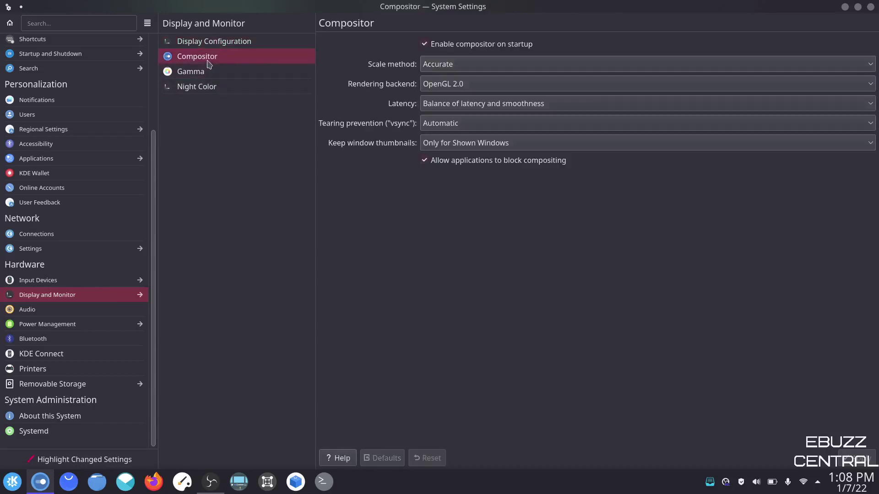
pyautogui.click(205, 74)
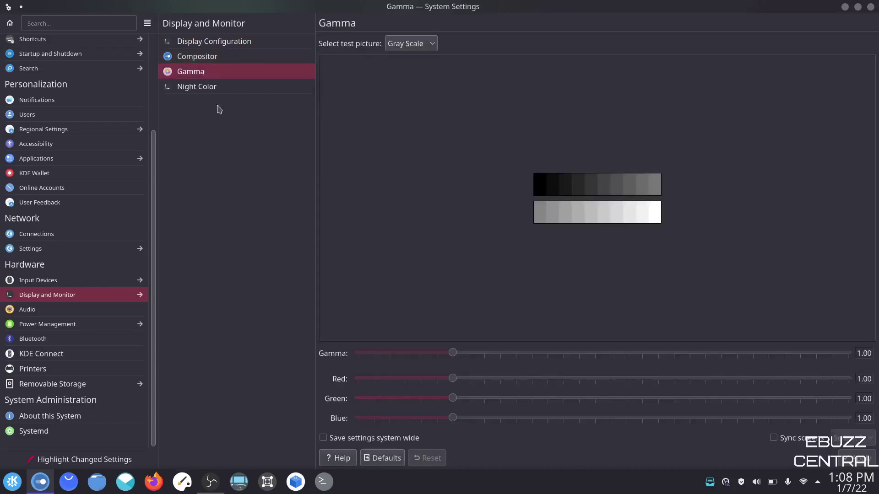
pyautogui.click(204, 86)
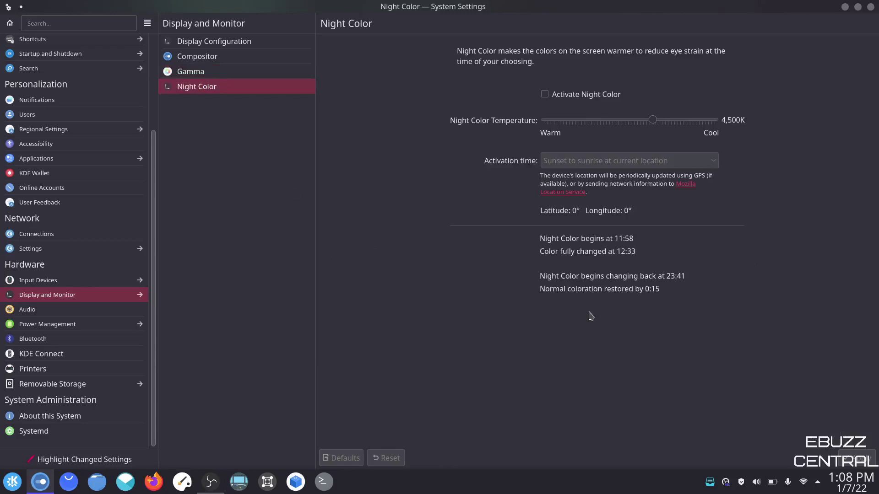
# Turn Night Color on and apply, keep sunset-to-sunrise timing, then switch it off and apply
pyautogui.click(545, 95)
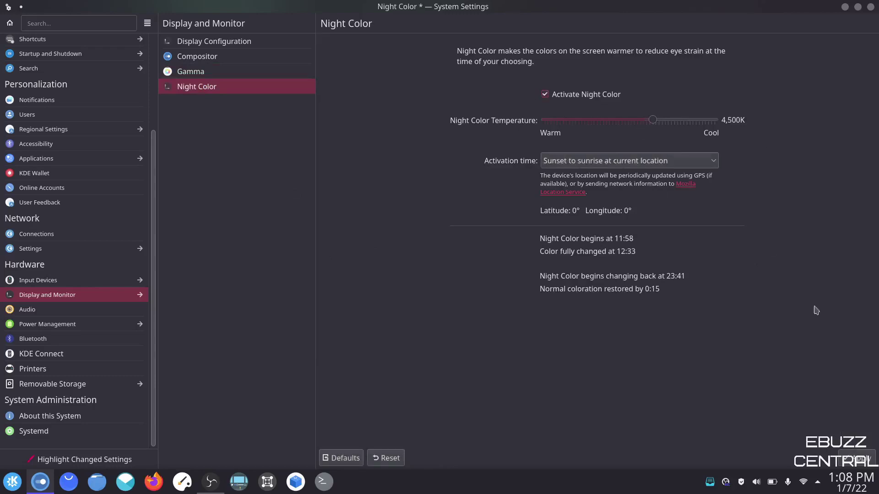
pyautogui.click(857, 459)
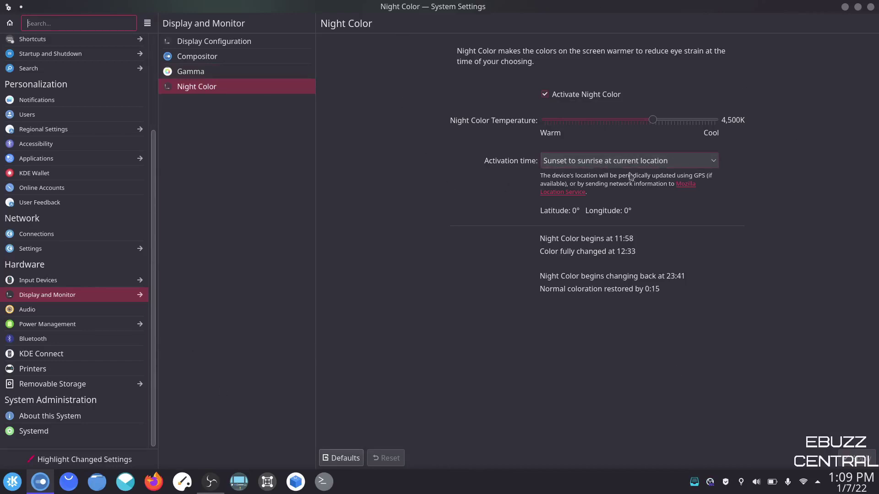
pyautogui.click(593, 164)
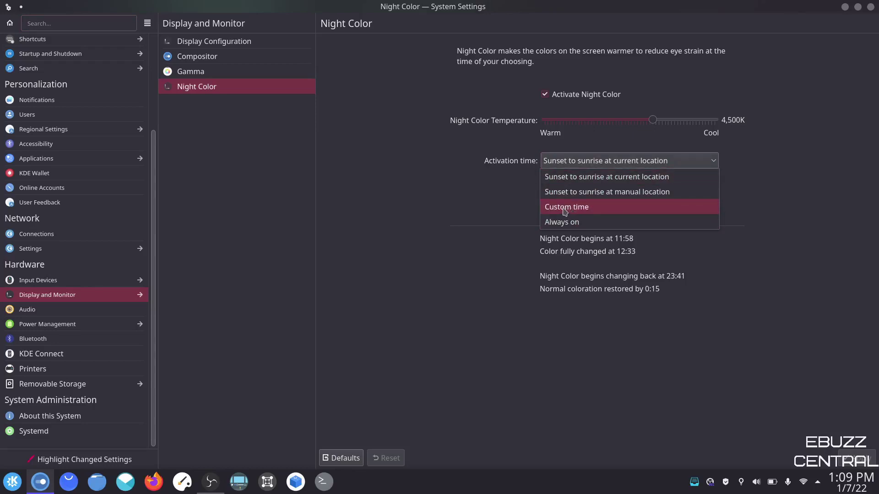
pyautogui.click(503, 218)
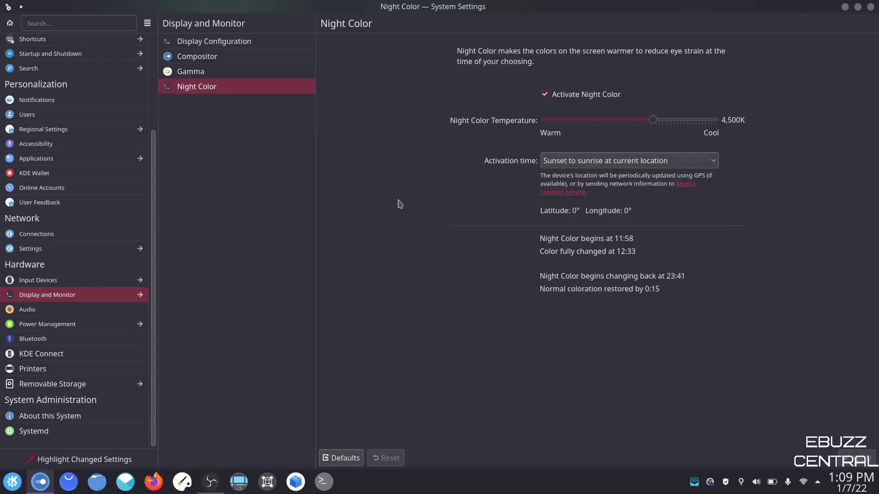
pyautogui.click(544, 95)
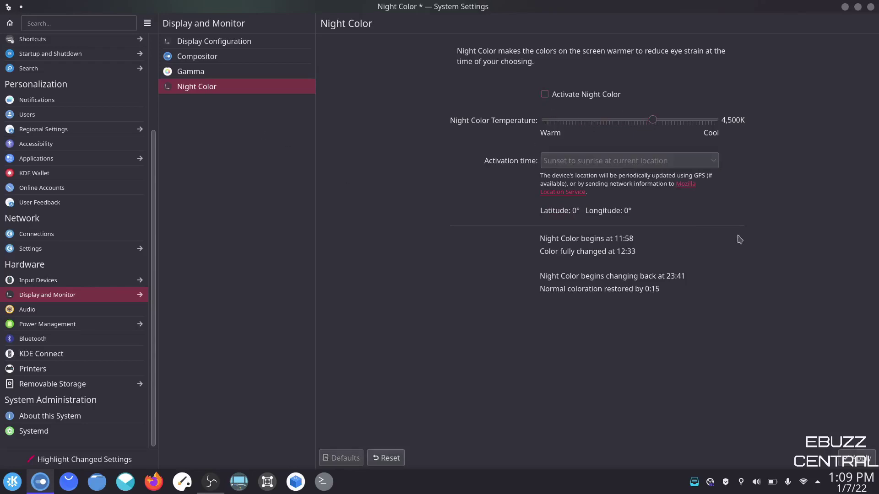
pyautogui.click(865, 456)
pyautogui.click(52, 314)
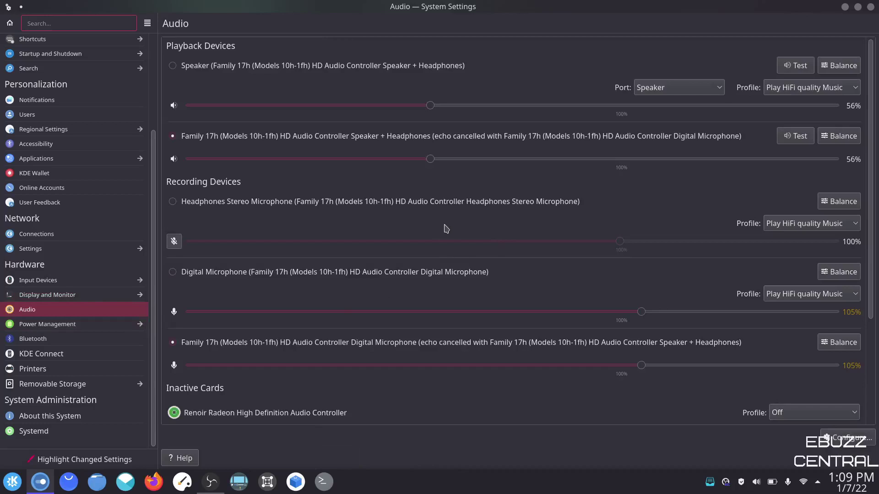
# Scroll through the Audio devices, then open Power Management's Energy Saving page
pyautogui.scroll(-3, 449, 231)
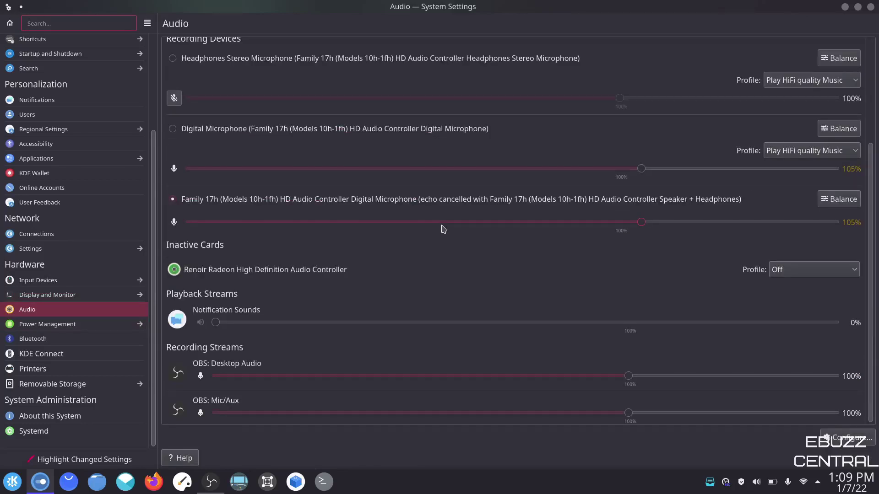
pyautogui.scroll(3, 442, 228)
pyautogui.scroll(-3, 441, 229)
pyautogui.scroll(3, 491, 352)
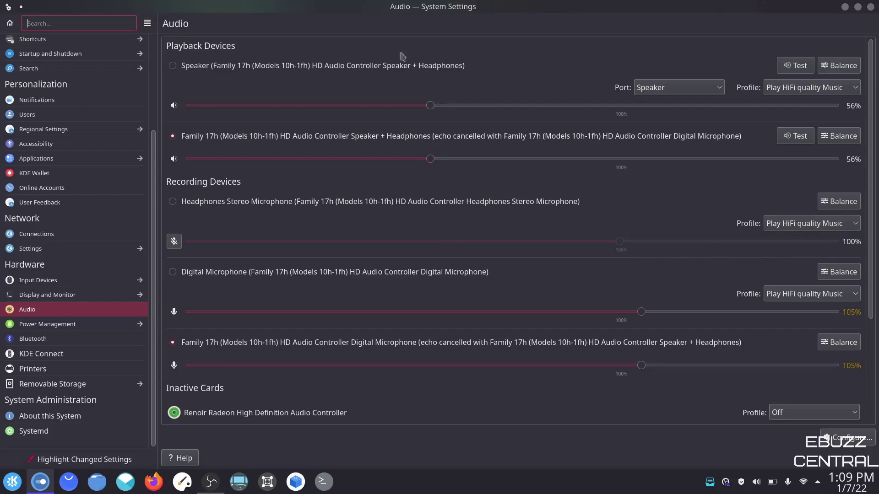
pyautogui.click(48, 324)
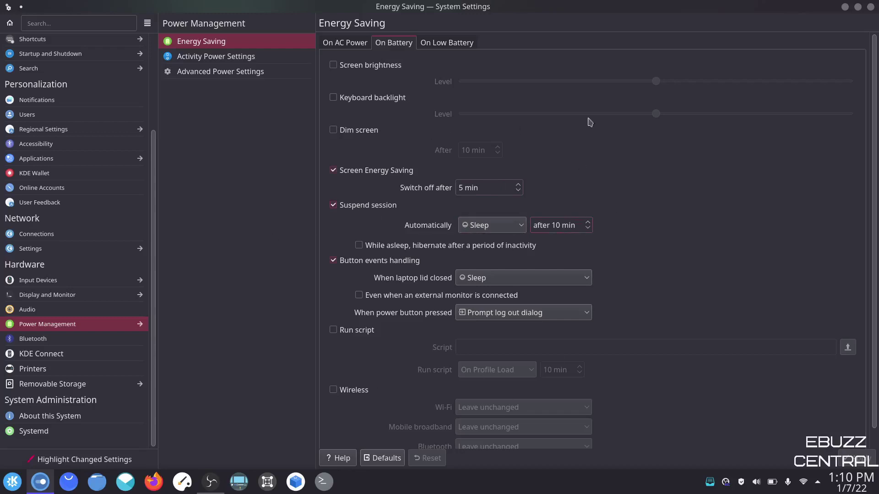
# Compare the On AC Power, On Battery and On Low Battery energy saving tabs
pyautogui.click(346, 44)
pyautogui.click(448, 48)
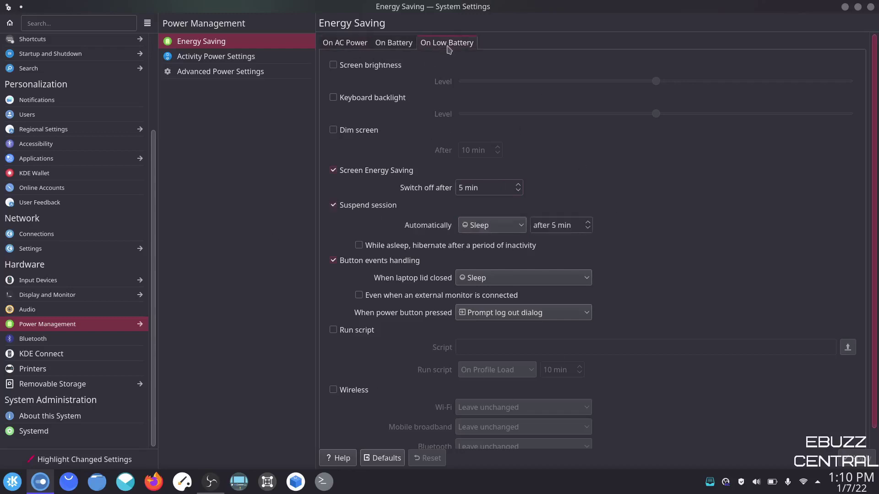
pyautogui.click(346, 43)
pyautogui.click(394, 43)
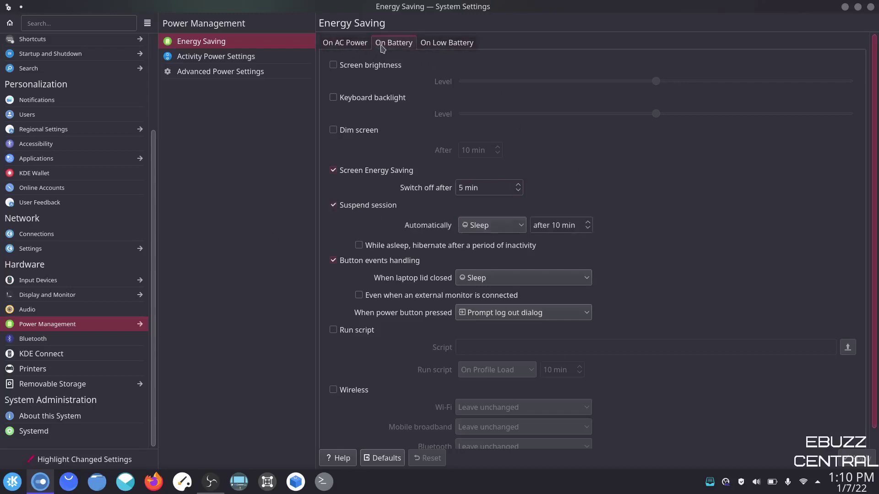
pyautogui.click(447, 44)
pyautogui.click(393, 43)
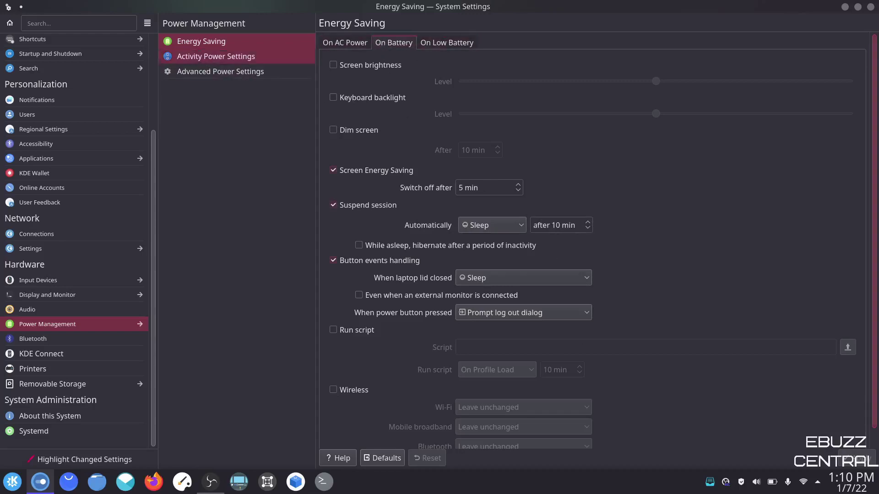
# Toggle Activity Power Settings to special behavior and back, then discard the change for Advanced Power Settings
pyautogui.click(205, 60)
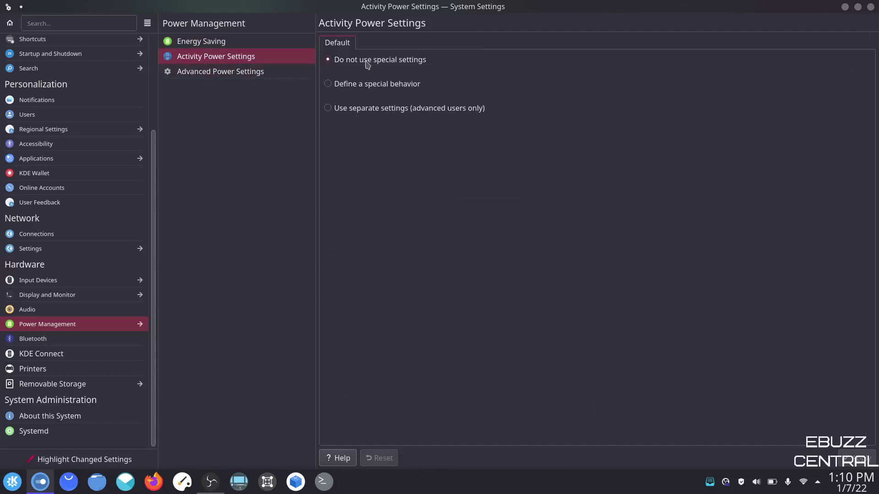
pyautogui.click(328, 85)
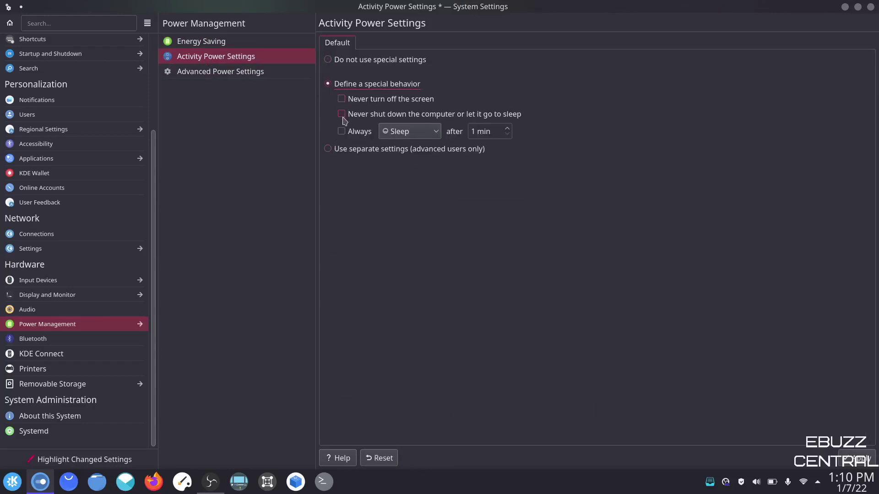
pyautogui.click(331, 61)
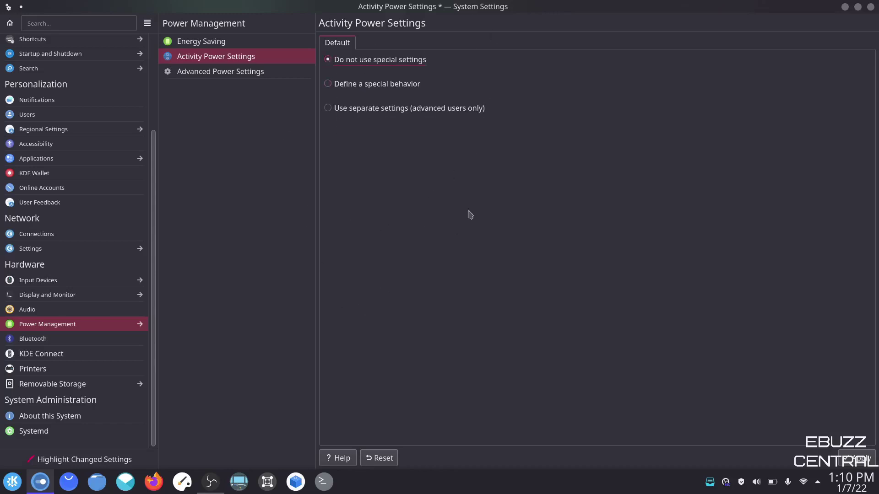
pyautogui.click(214, 75)
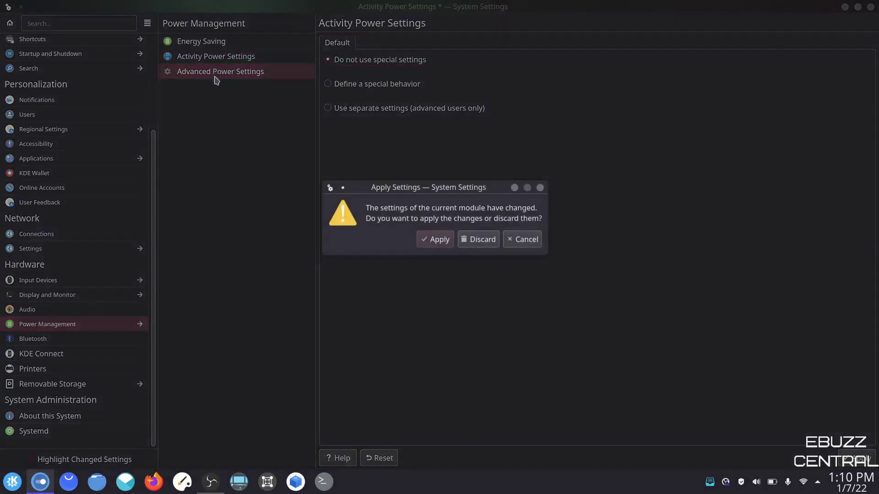
pyautogui.click(472, 239)
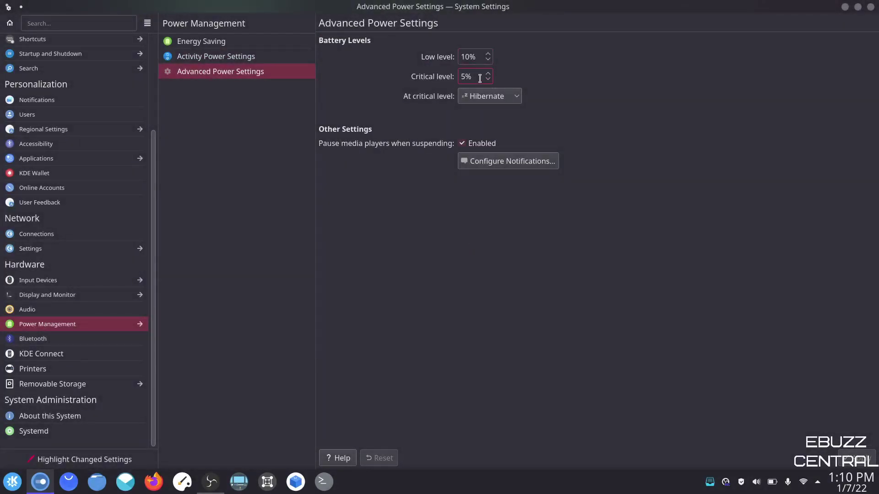
# Keep Hibernate as the critical battery action, then view the Bluetooth page showing Bluetooth disabled
pyautogui.click(514, 99)
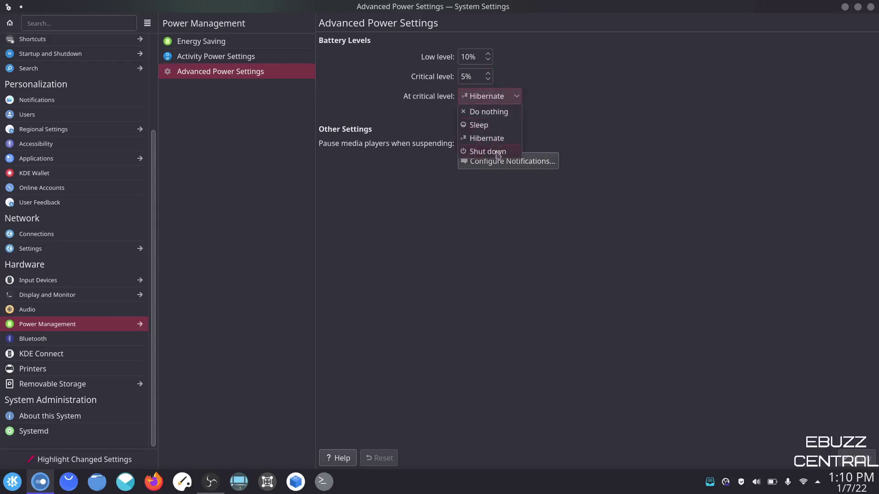
pyautogui.click(538, 110)
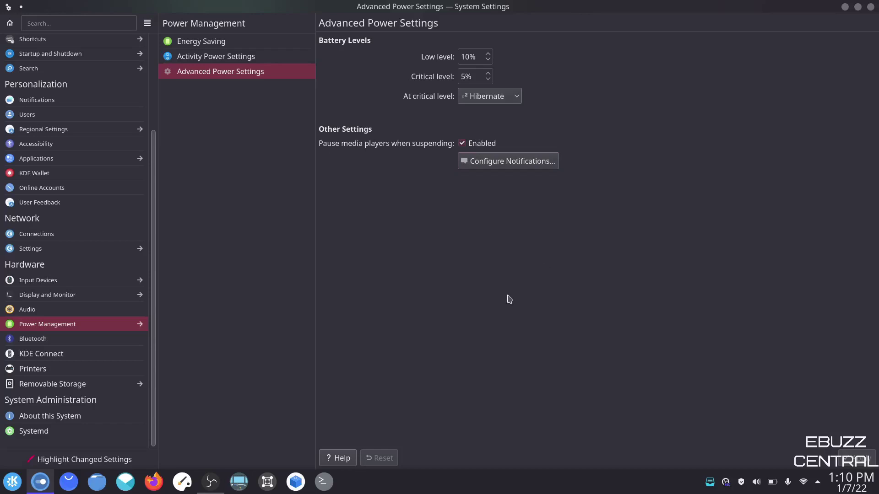
pyautogui.click(45, 343)
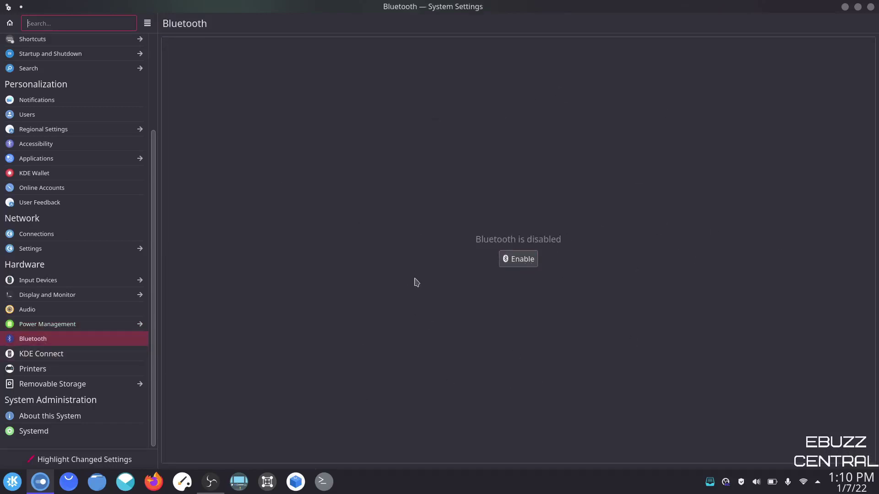
# Look through the KDE Connect, Printers and Removable Storage settings pages
pyautogui.click(48, 356)
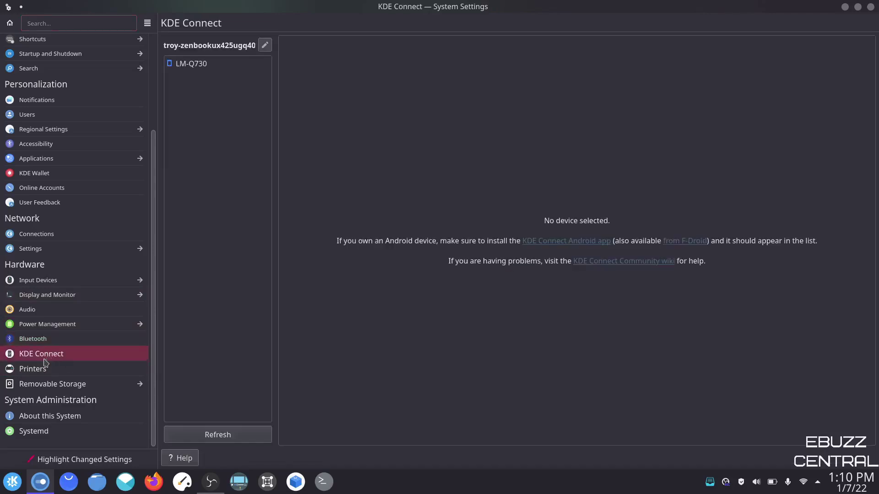
pyautogui.click(46, 369)
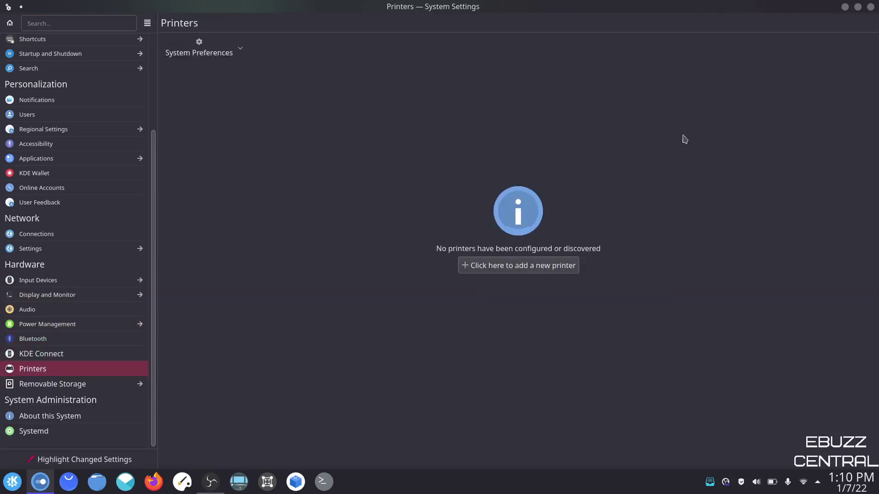
pyautogui.click(72, 387)
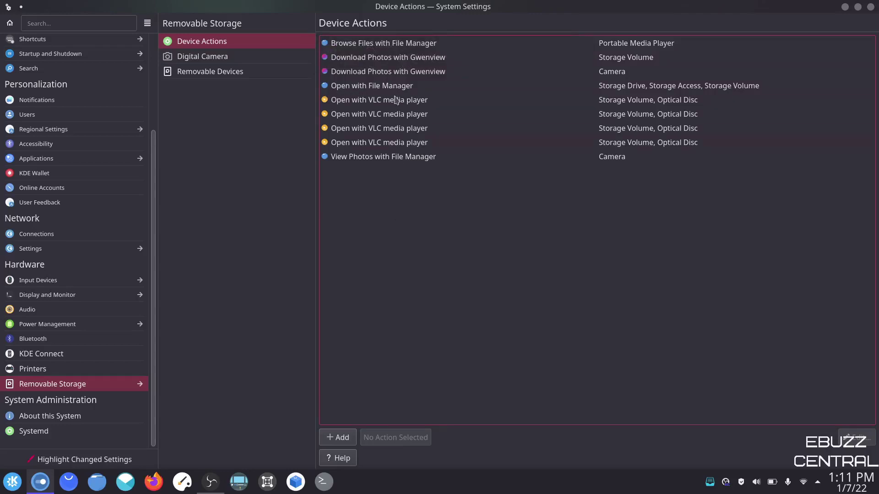
# View the Digital Camera and Removable Devices pages, with removable-media automounting turned off
pyautogui.click(230, 59)
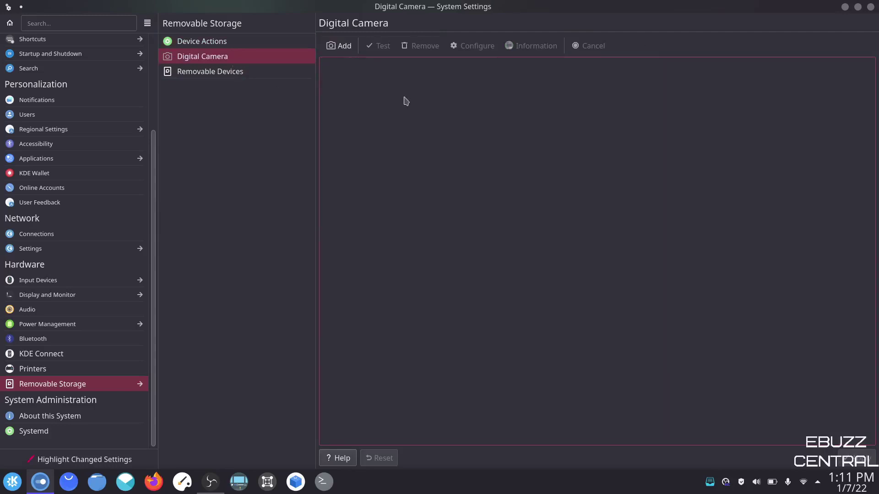
pyautogui.click(241, 74)
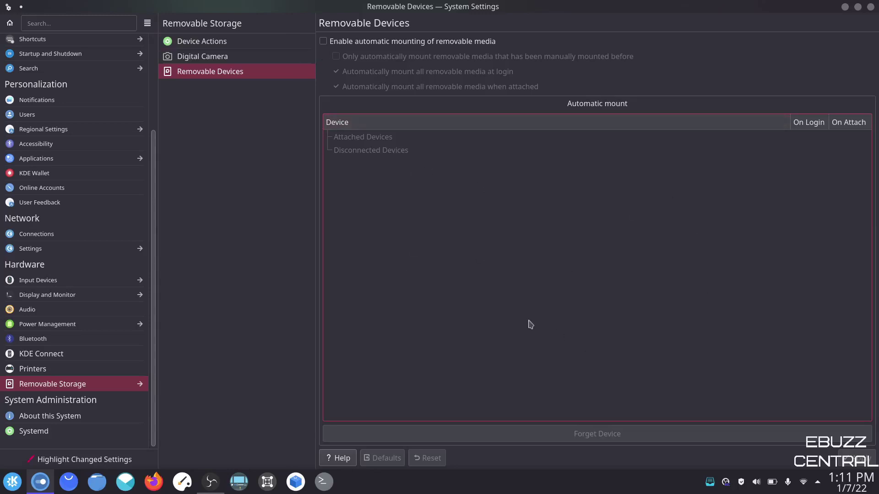
pyautogui.click(81, 417)
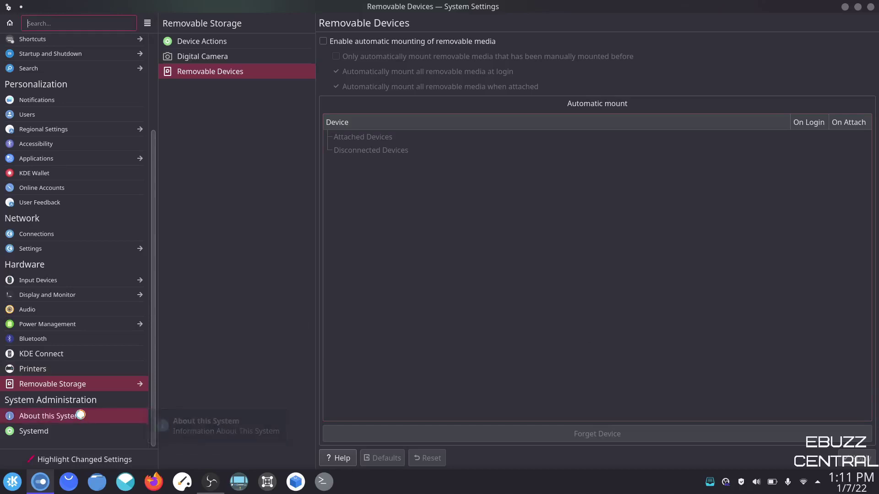
# View the Systemd units, then the Global Theme page with Layan current, and launch Dolphin
pyautogui.click(63, 433)
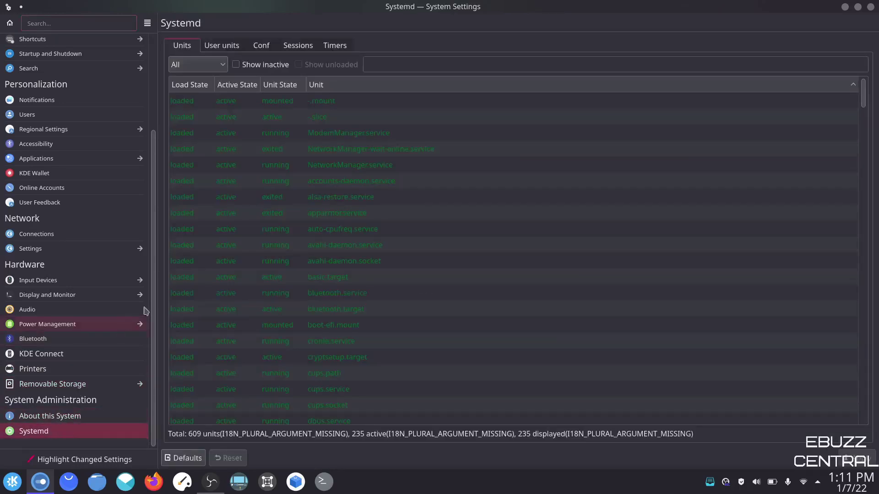
pyautogui.scroll(5, 68, 206)
pyautogui.click(40, 42)
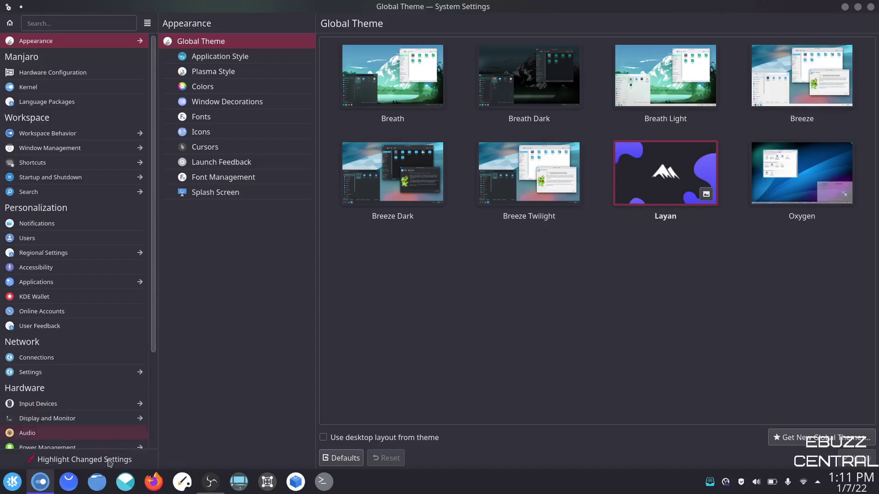
pyautogui.click(97, 482)
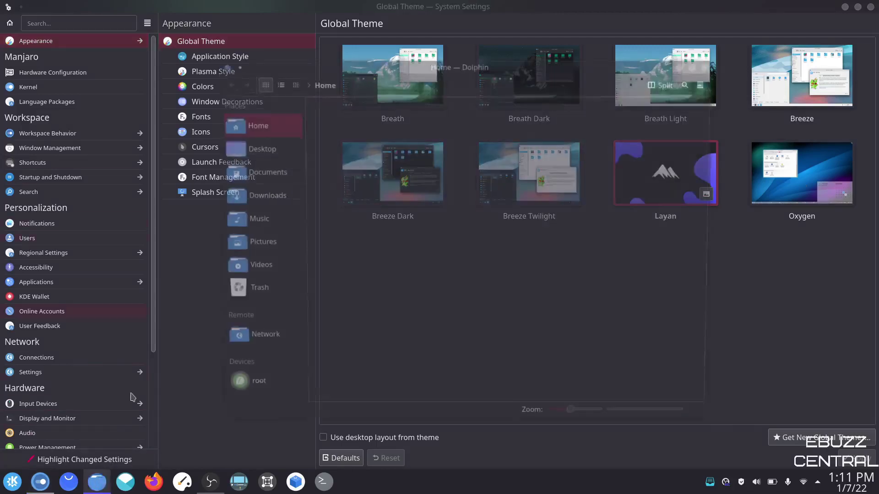
# Dismiss Dolphin's main menu and bring the System Settings Global Theme page back to the front
pyautogui.click(706, 83)
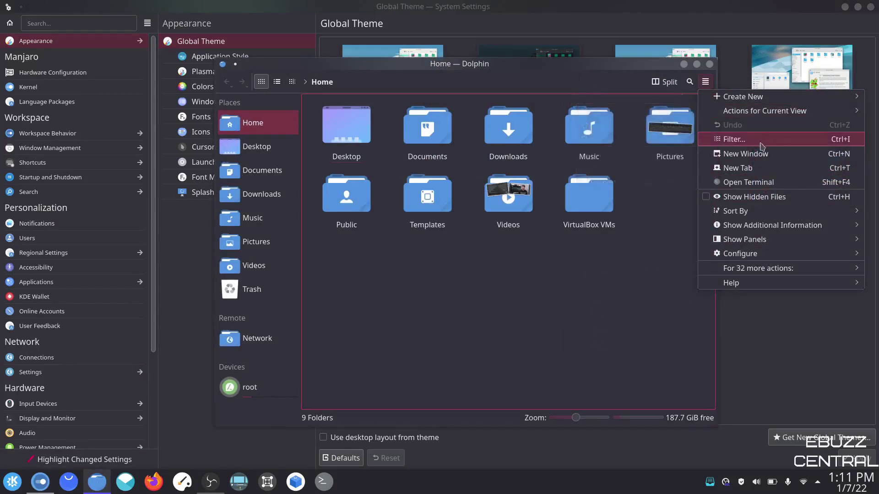
pyautogui.moveTo(760, 229)
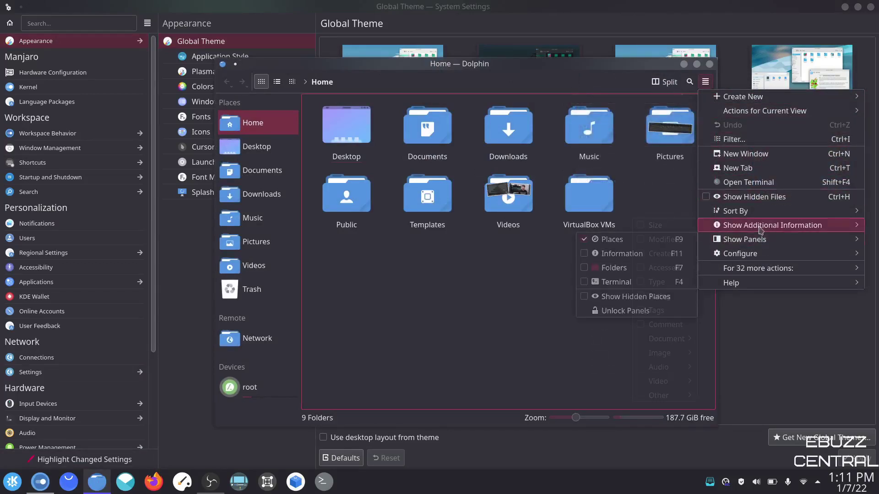
pyautogui.click(775, 324)
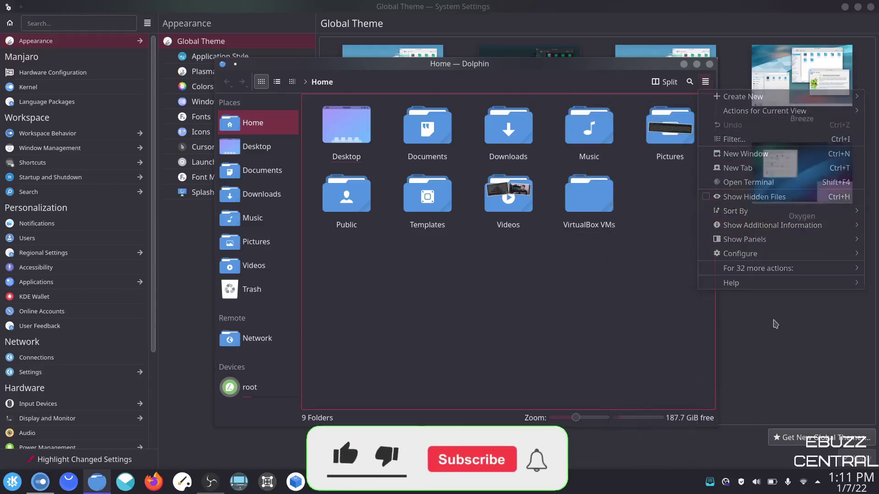
pyautogui.click(775, 324)
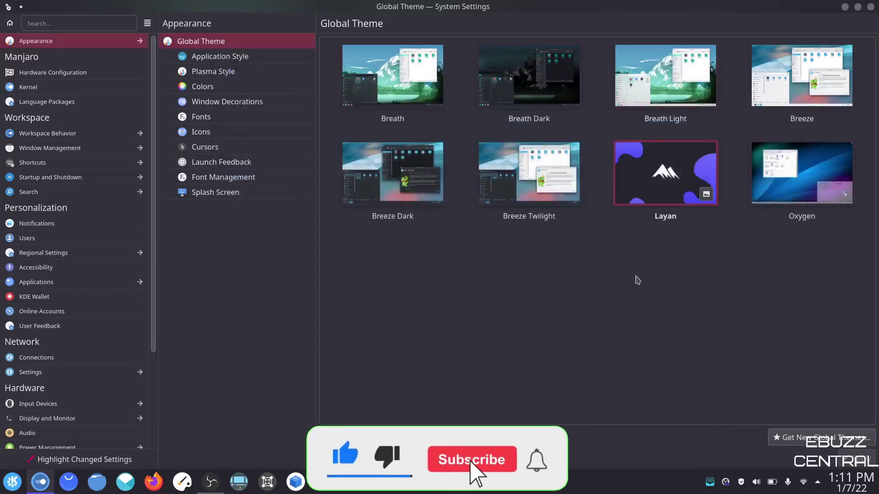